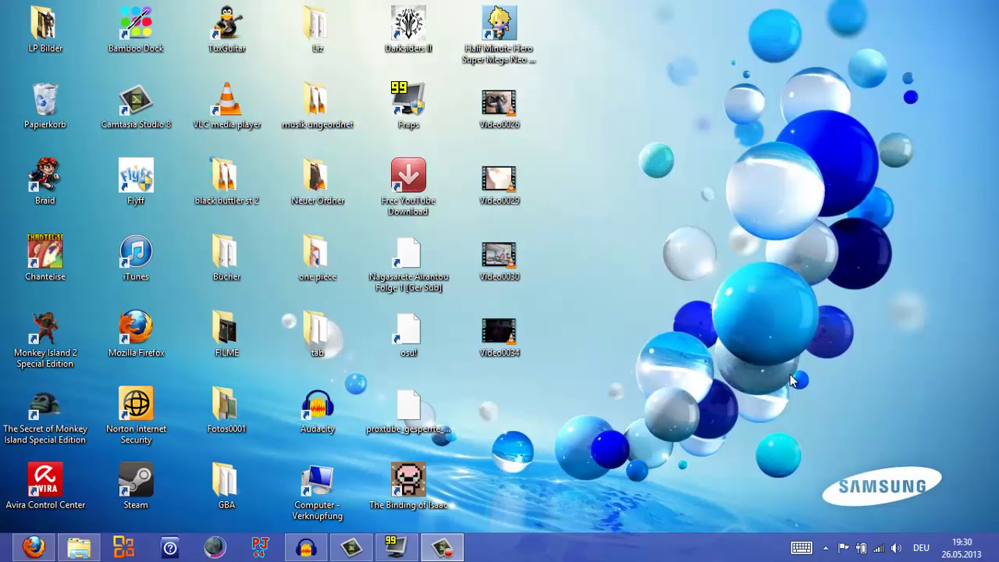
Switch to Firefox and replace the Facebook tab with a new empty tab.
key(super+c)
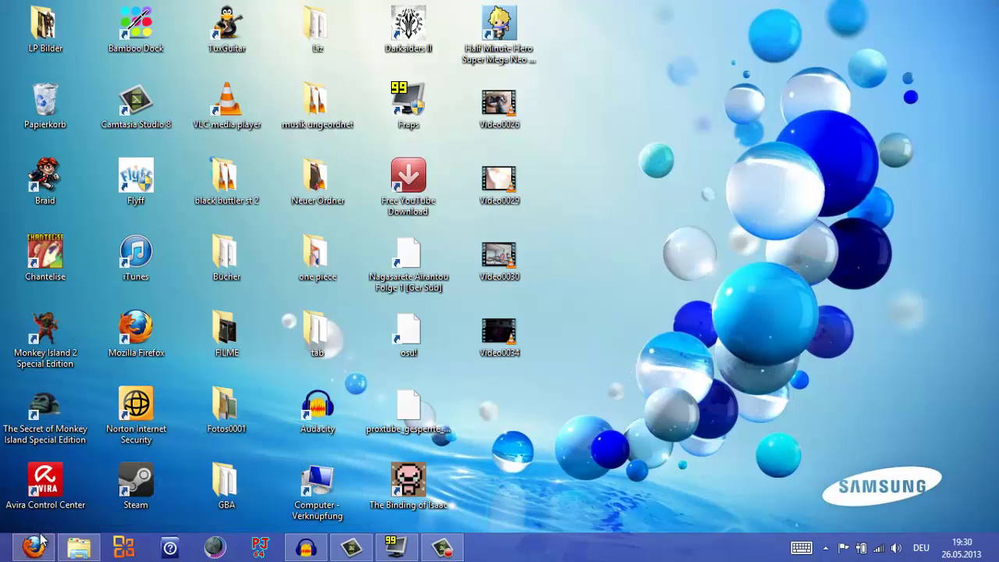
click(43, 552)
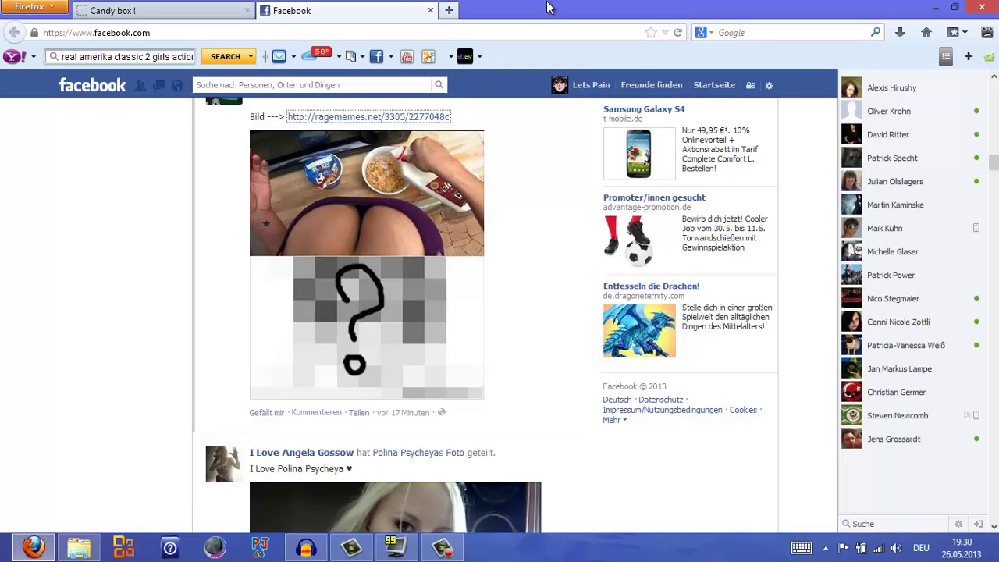
key(ctrl+t)
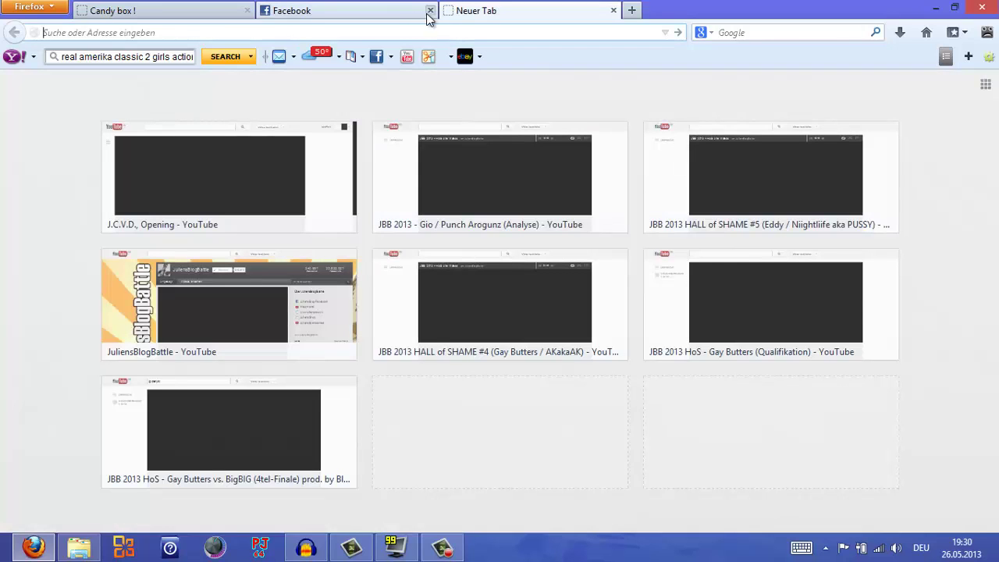
click(430, 10)
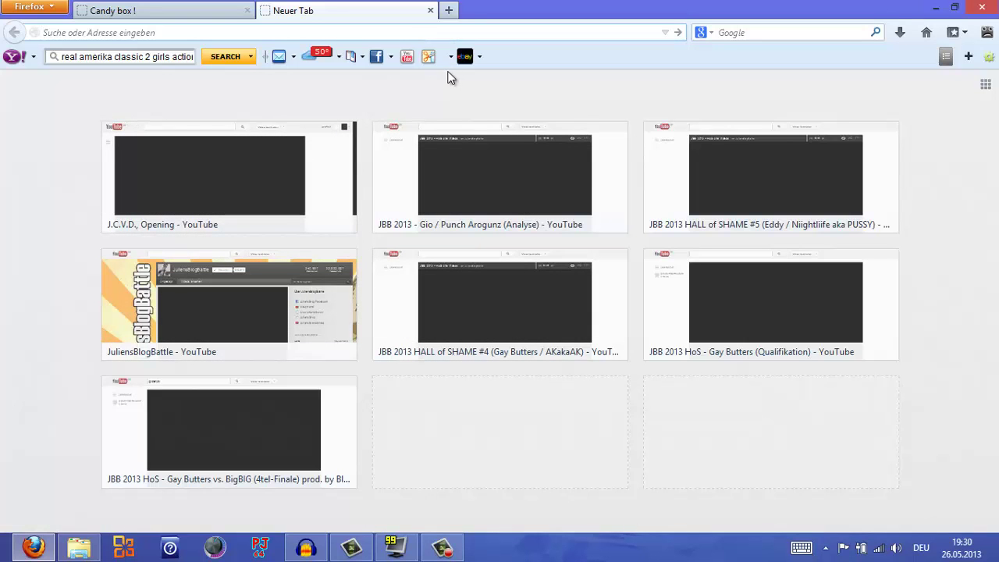
Load google.de in the empty tab.
click(434, 28)
text(google.de)
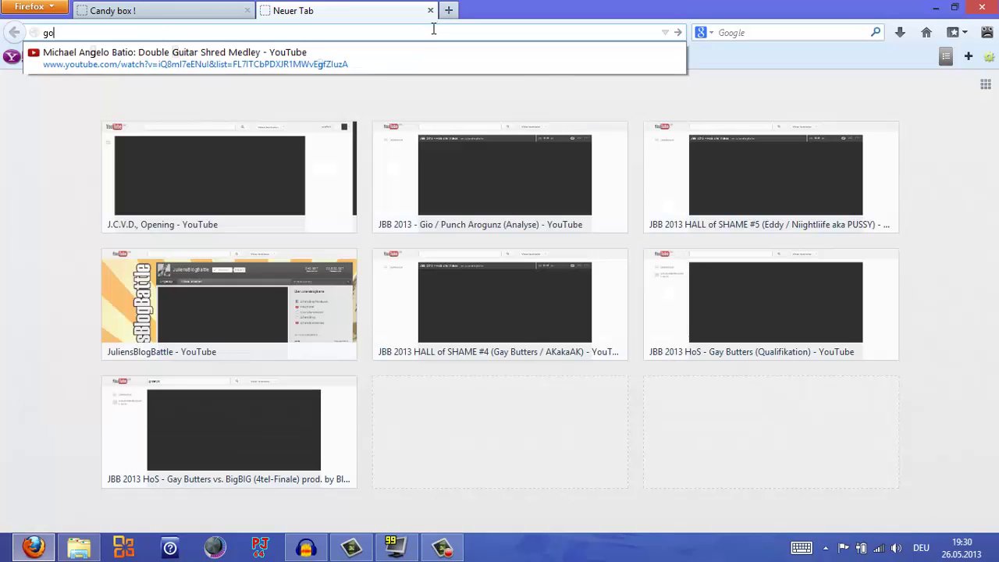
key(Return)
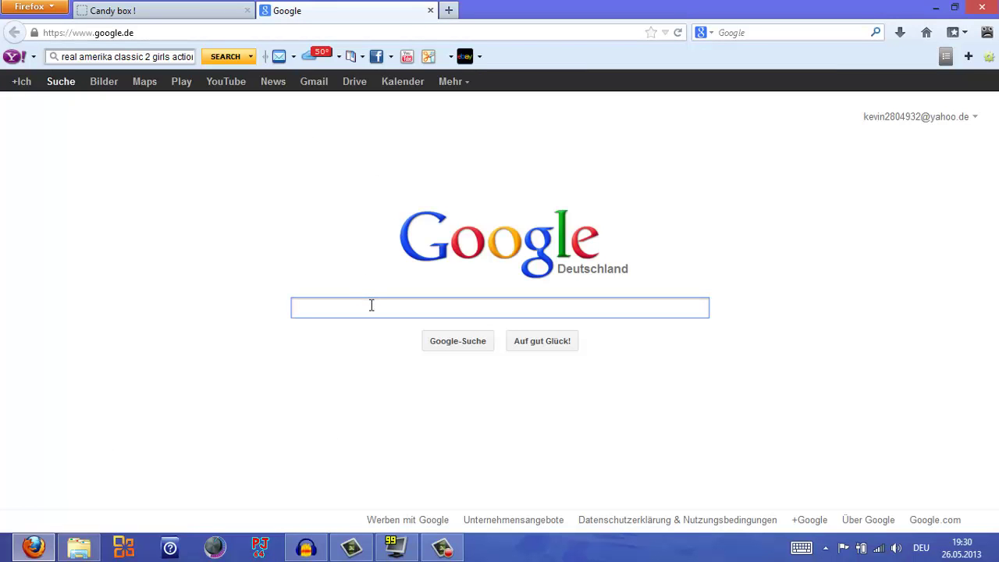
Search Google for "debut video capture" and open the CHIP Online download page for it.
text(debut)
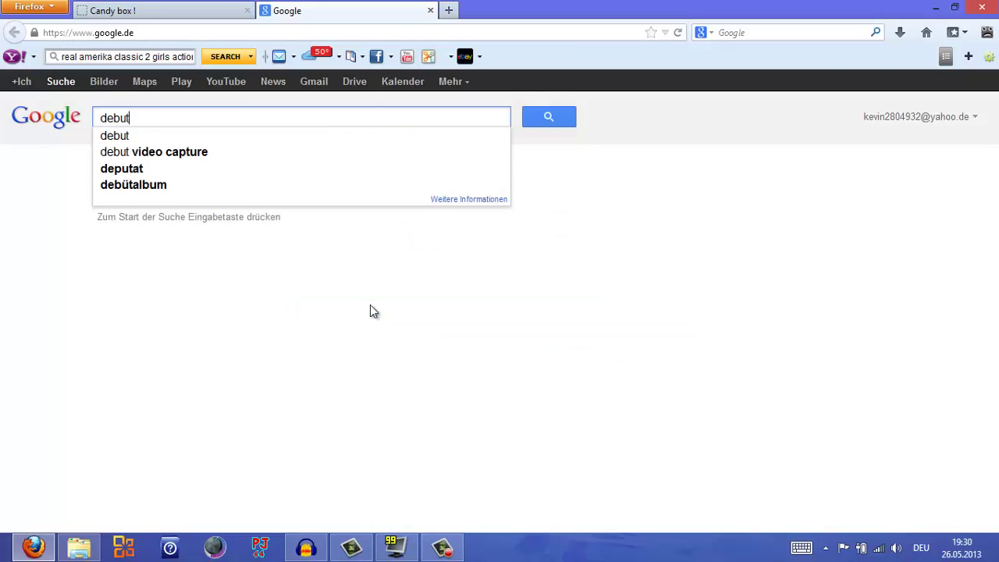
key(Return)
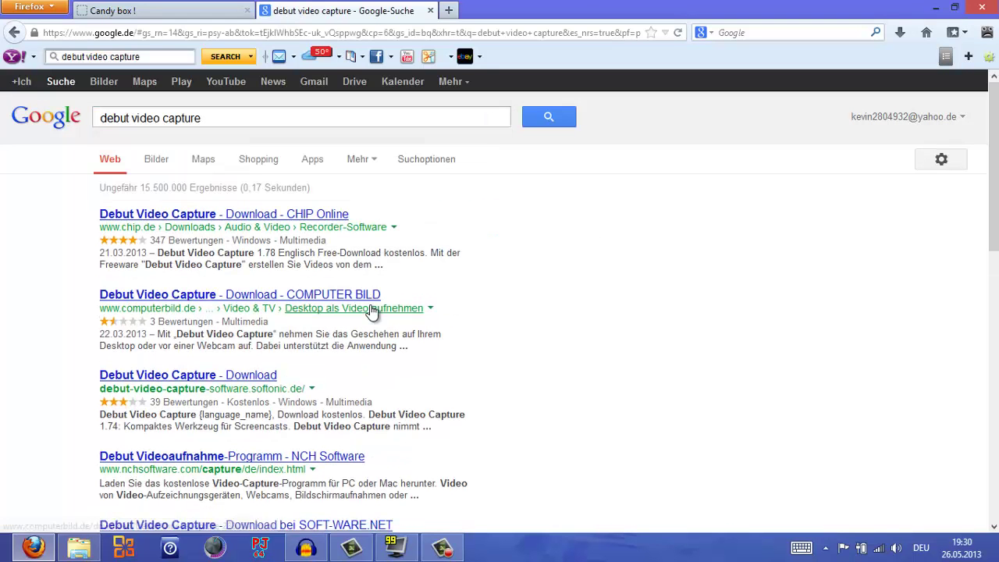
click(322, 214)
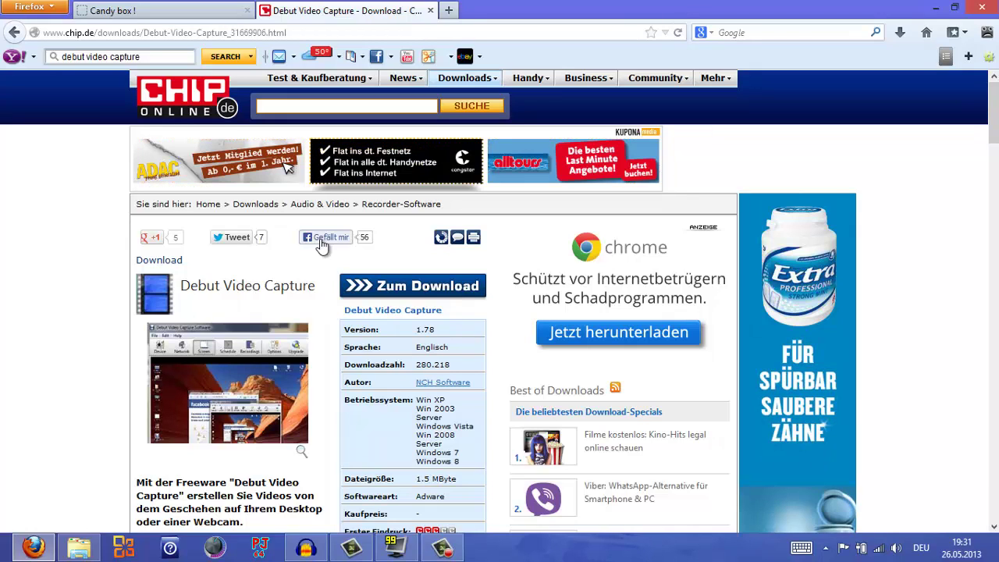
click(366, 552)
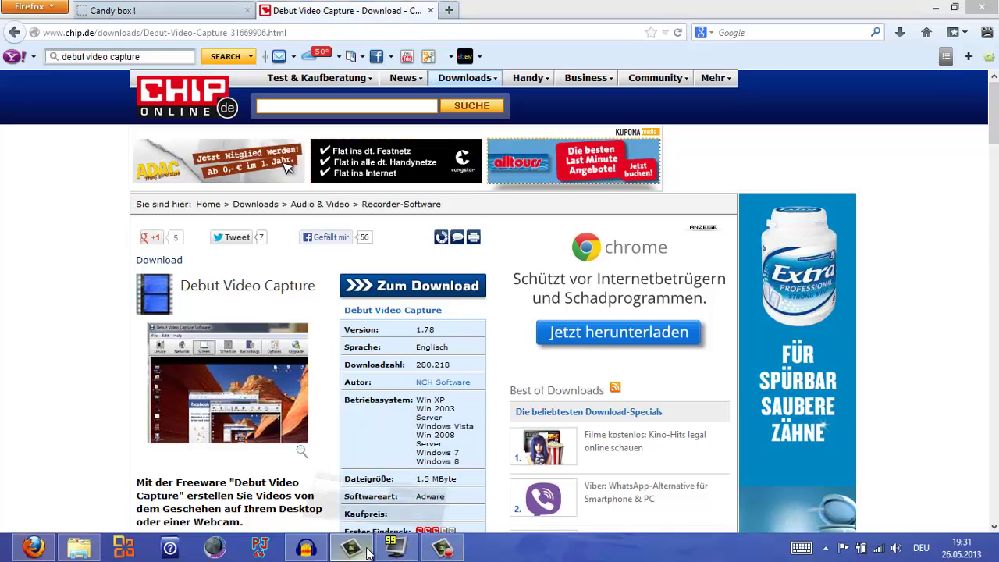
click(367, 551)
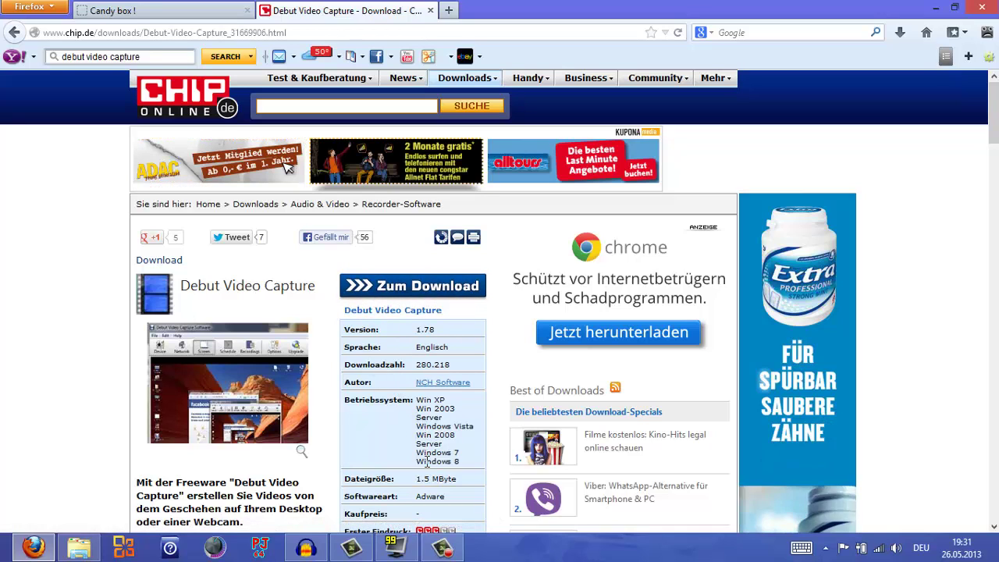
Return to the Google results and search for "hypercam 3" instead.
mouse_move(11, 25)
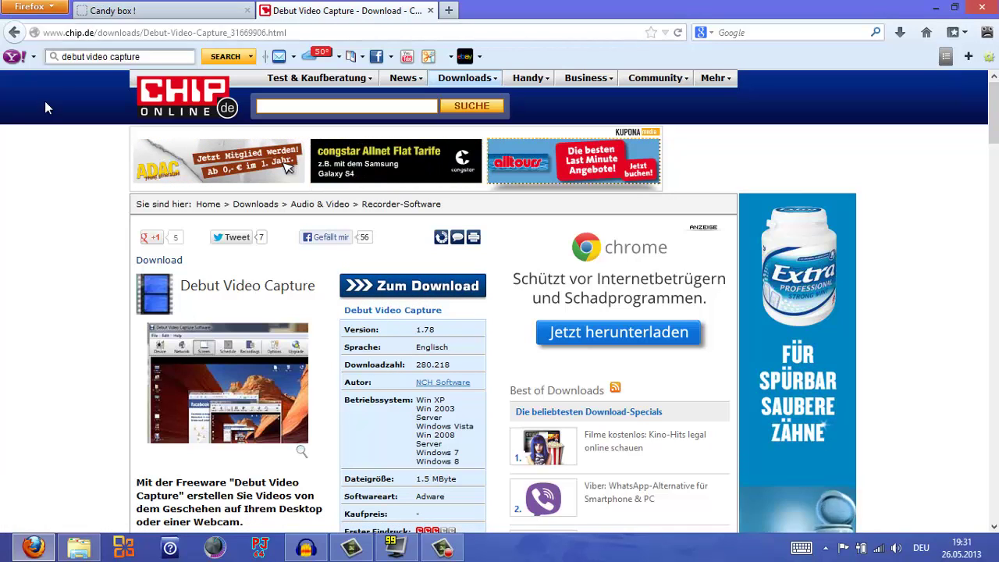
click(14, 33)
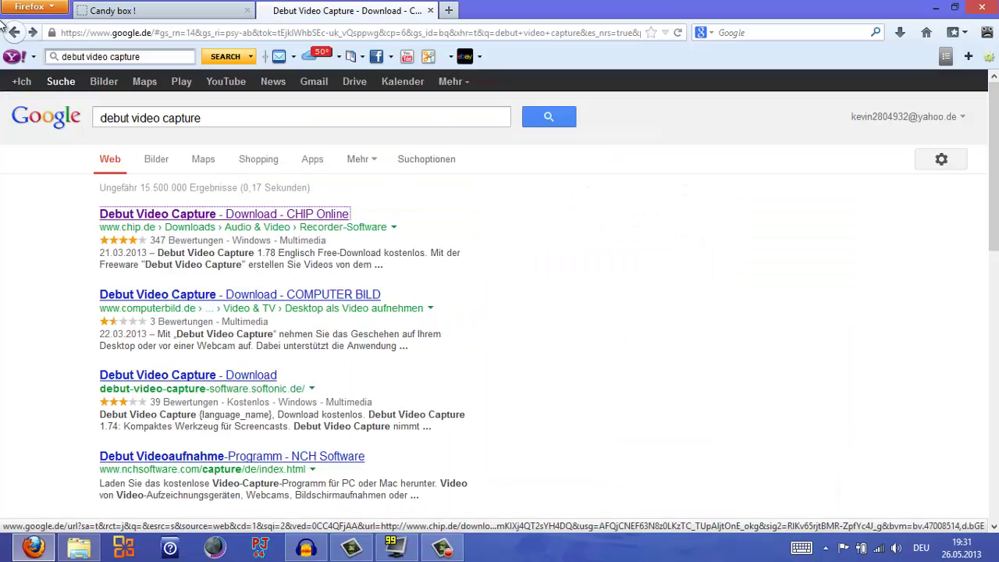
drag(212, 118, 36, 151)
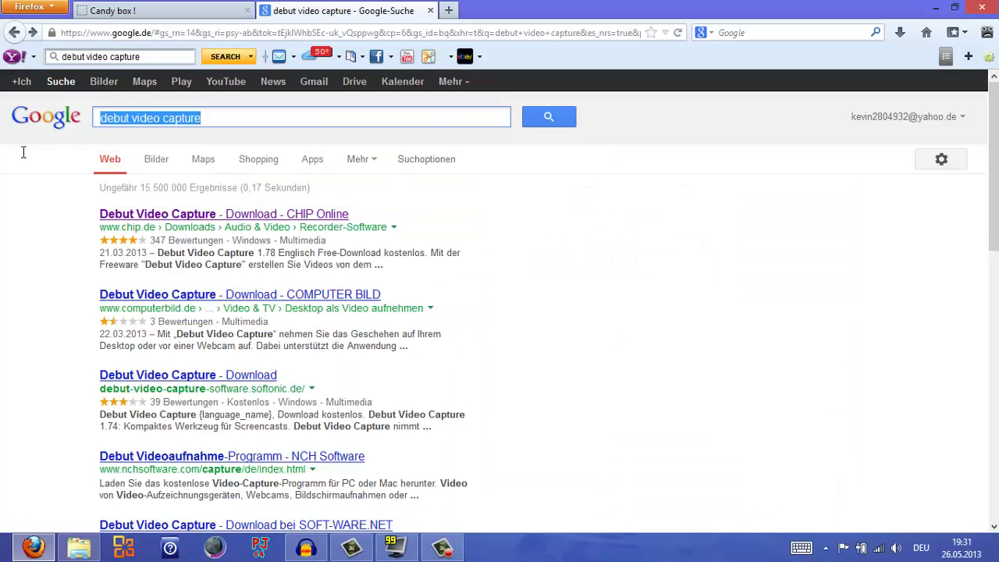
text(hyper)
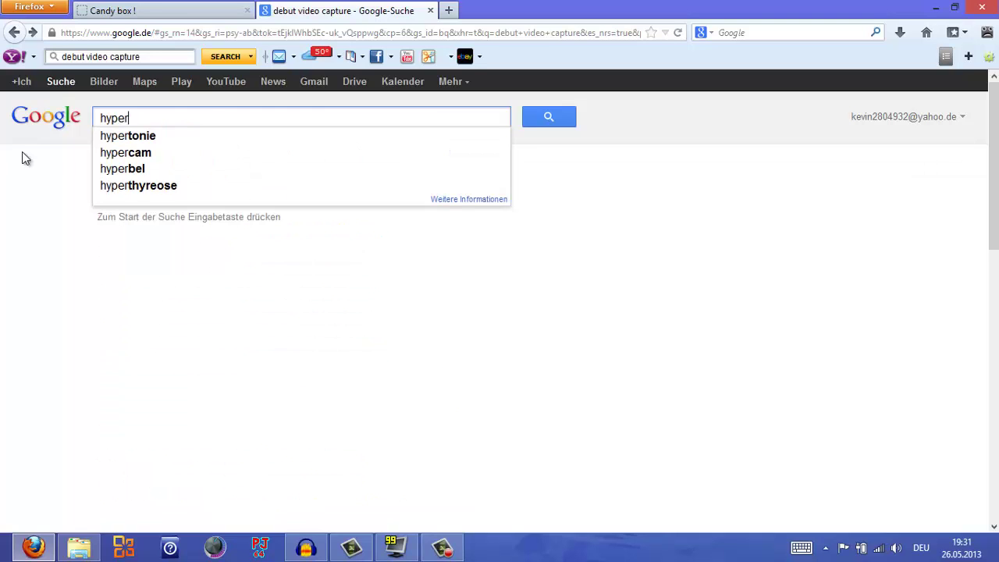
text(v)
key(BackSpace)
text(ca)
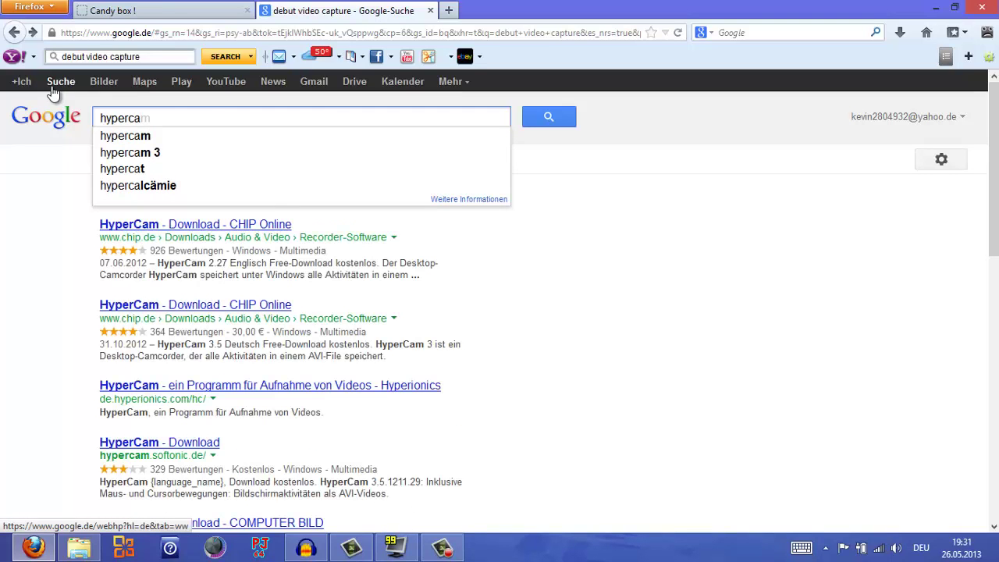
click(110, 154)
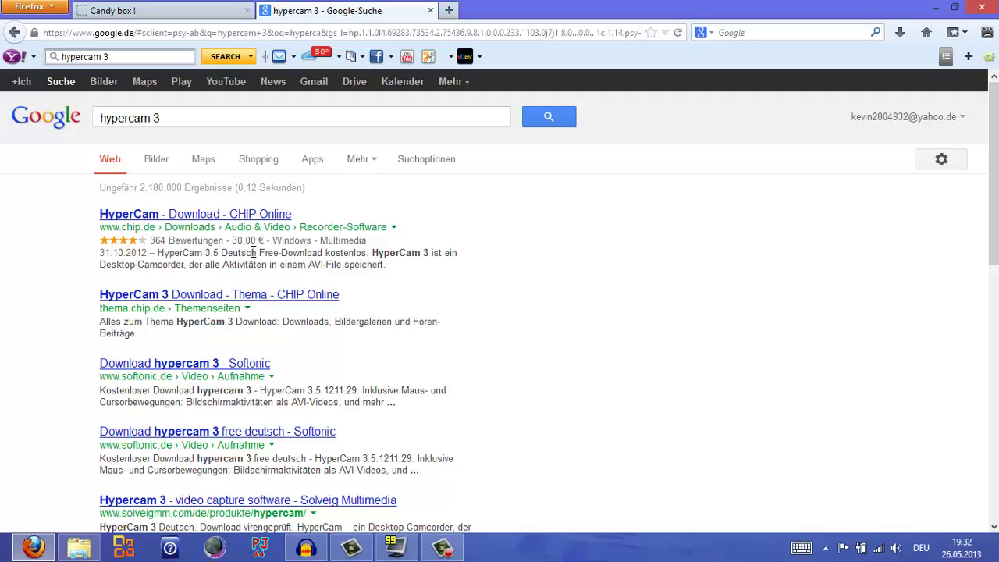
Open the HyperCam download page on CHIP Online and look through its description, version and price details.
click(238, 223)
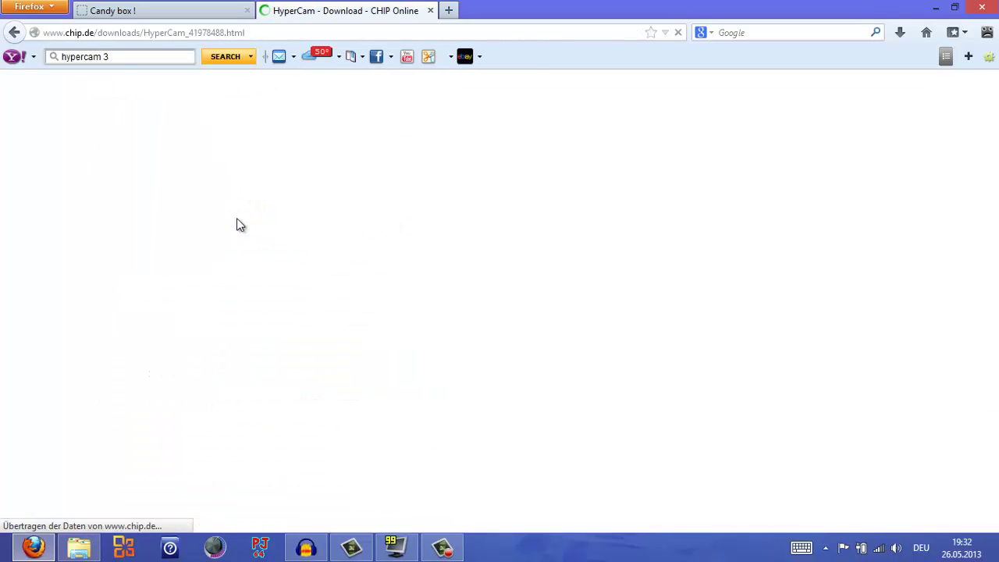
scroll(863, 220, down, 5)
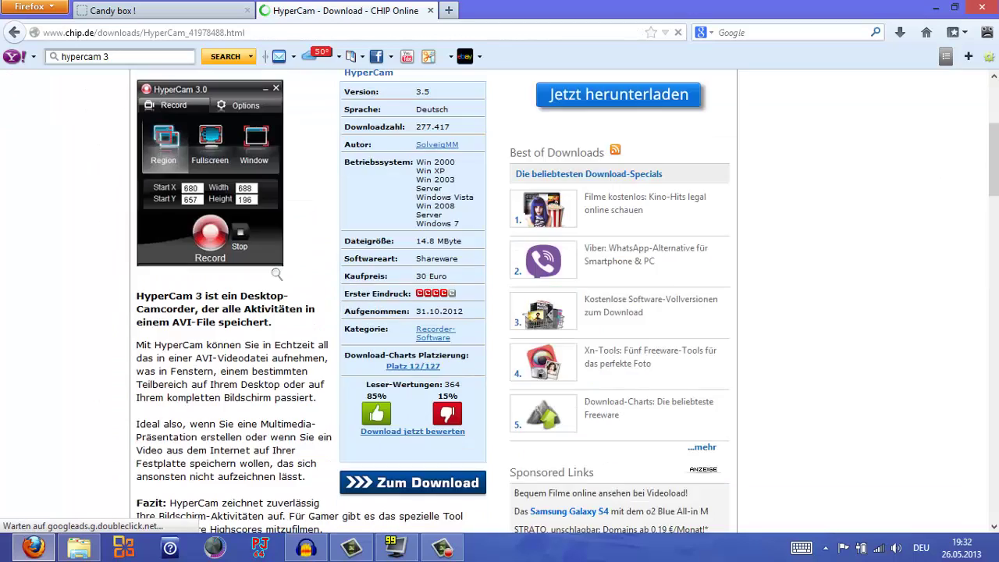
scroll(499, 313, up, 4)
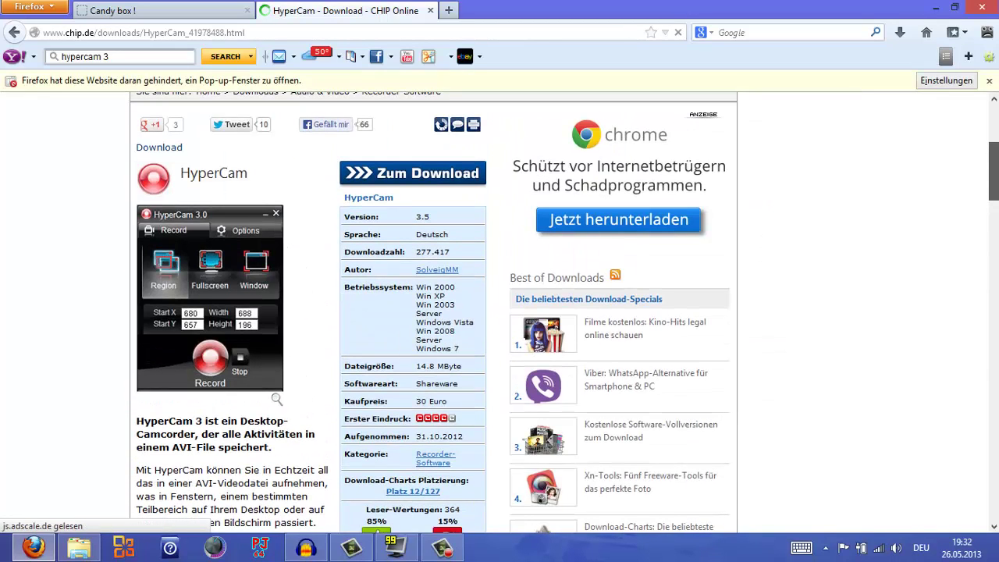
scroll(500, 313, up, 2)
drag(996, 154, 995, 196)
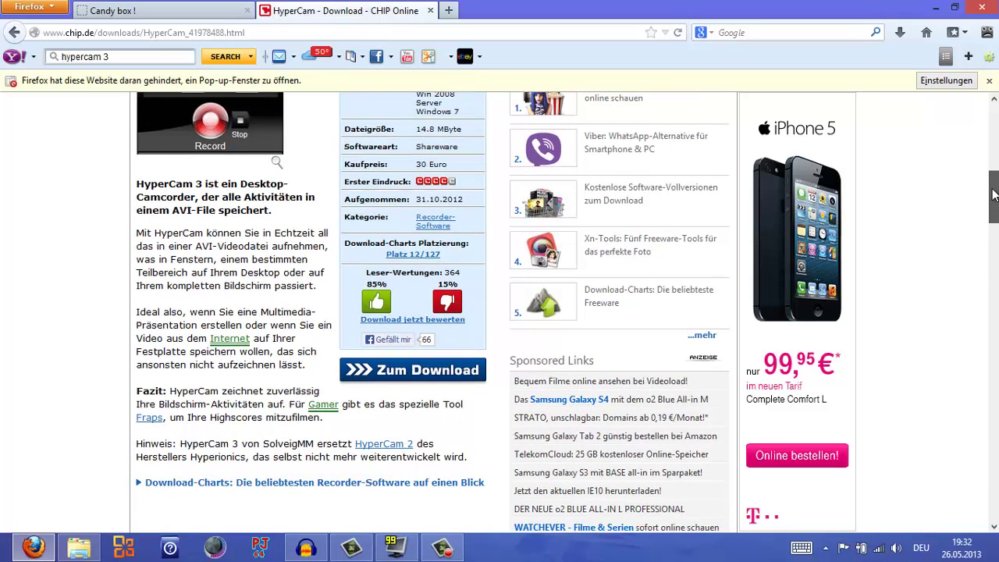
drag(996, 195, 994, 148)
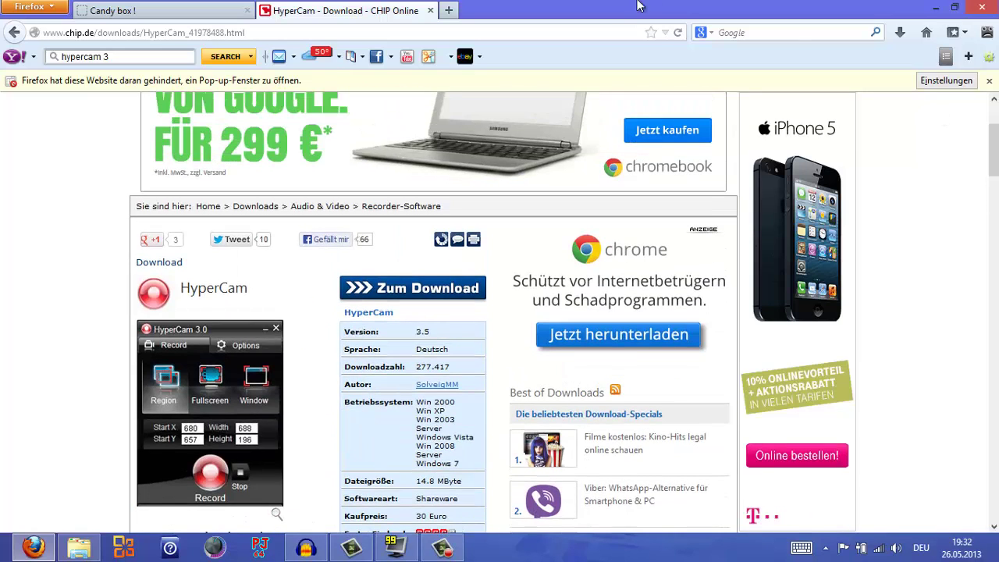
Close the HyperCam page and search for "googlee" in a new tab to reach Google.
click(430, 10)
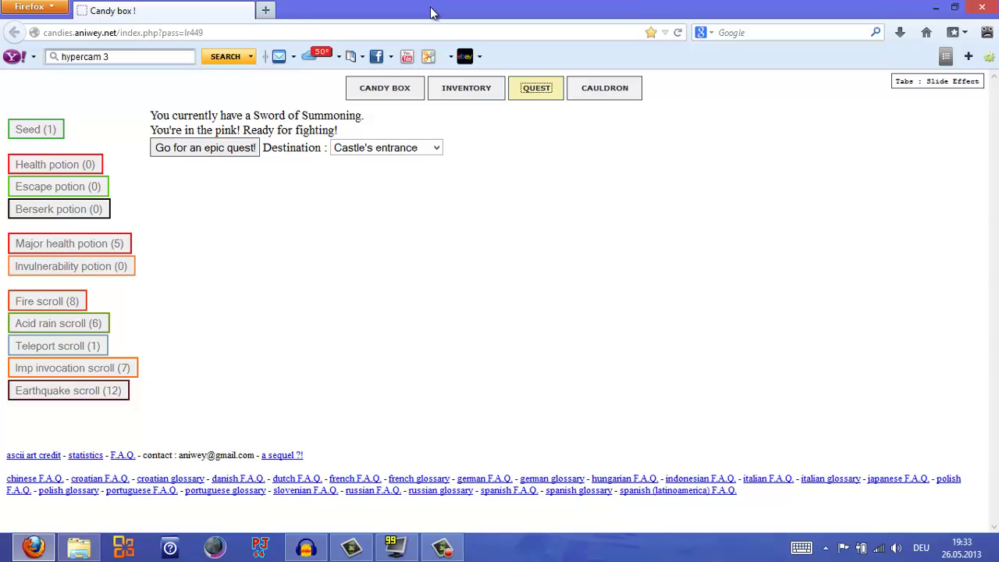
click(265, 10)
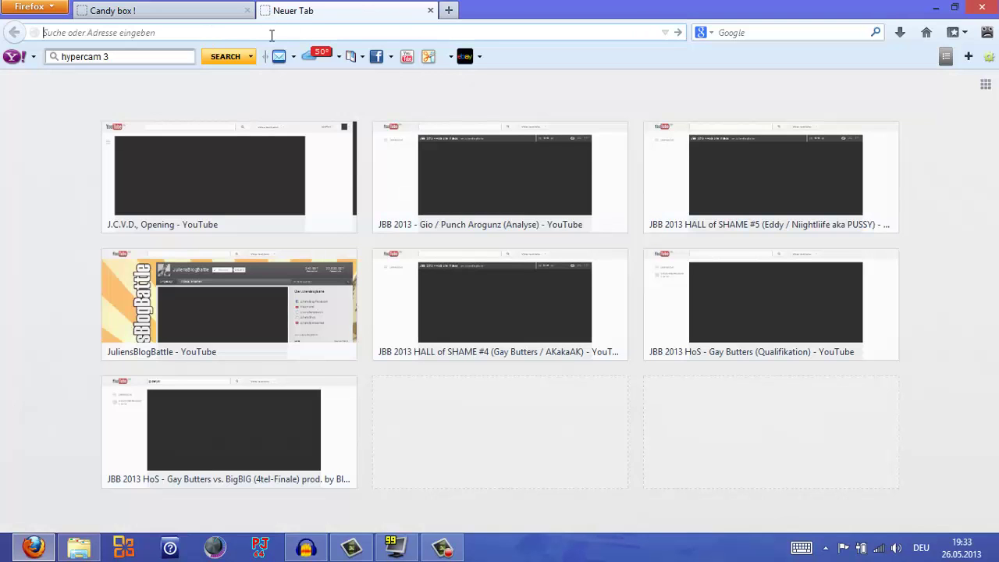
text(googlee)
key(Return)
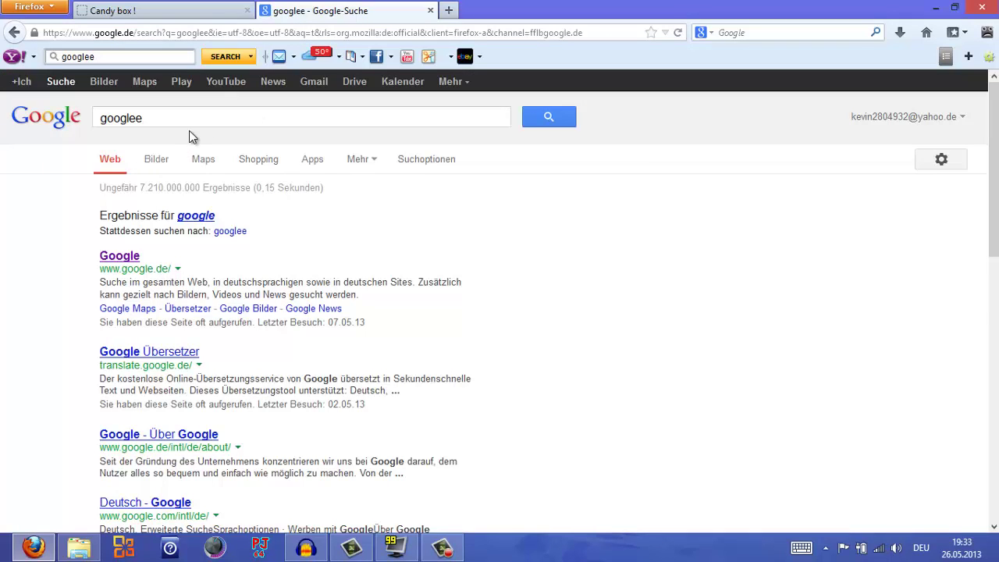
drag(238, 117, 61, 111)
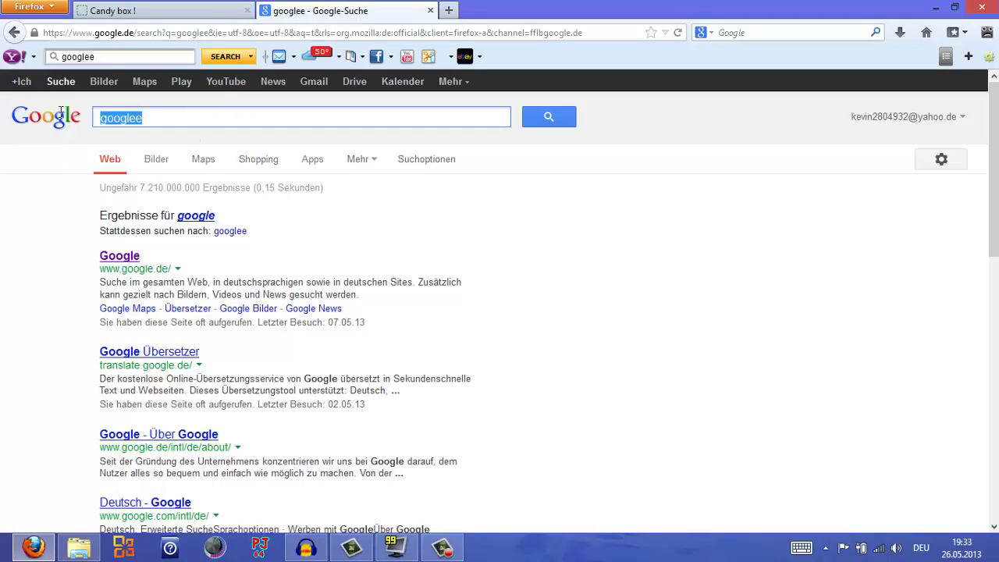
text(du)
key(BackSpace)
text(o )
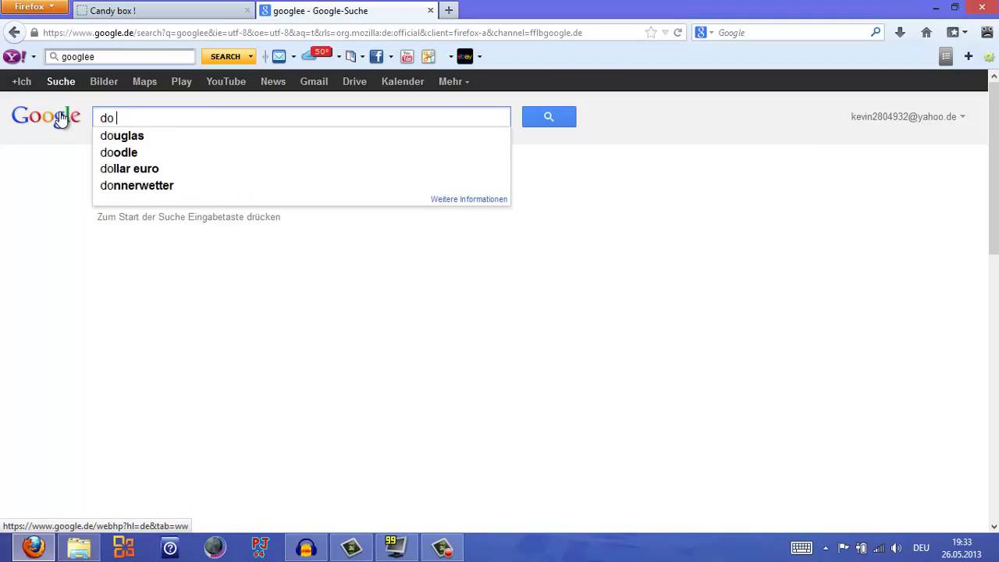
text(a)
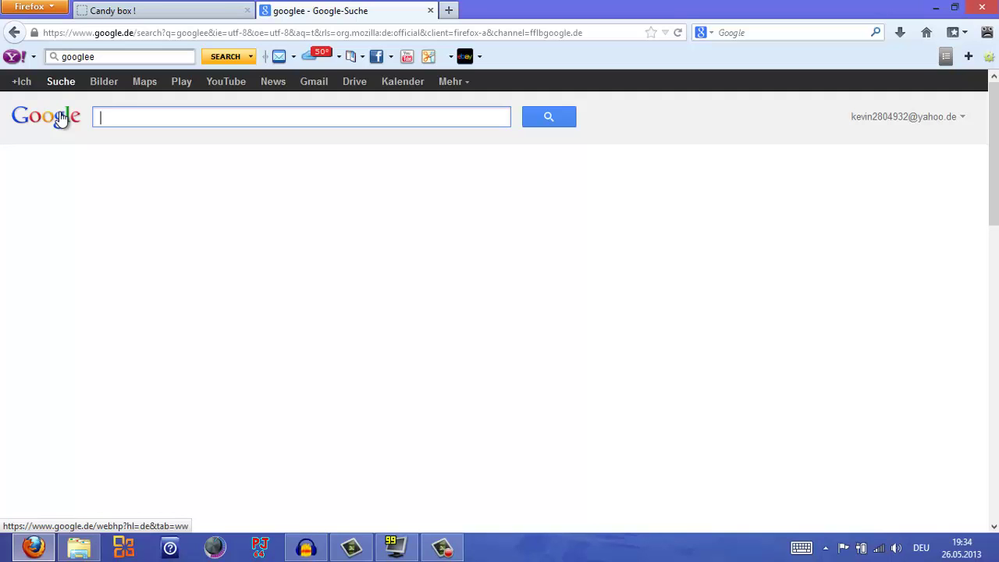
Search Google for "t bone sc440" using the suggested query.
text(t)
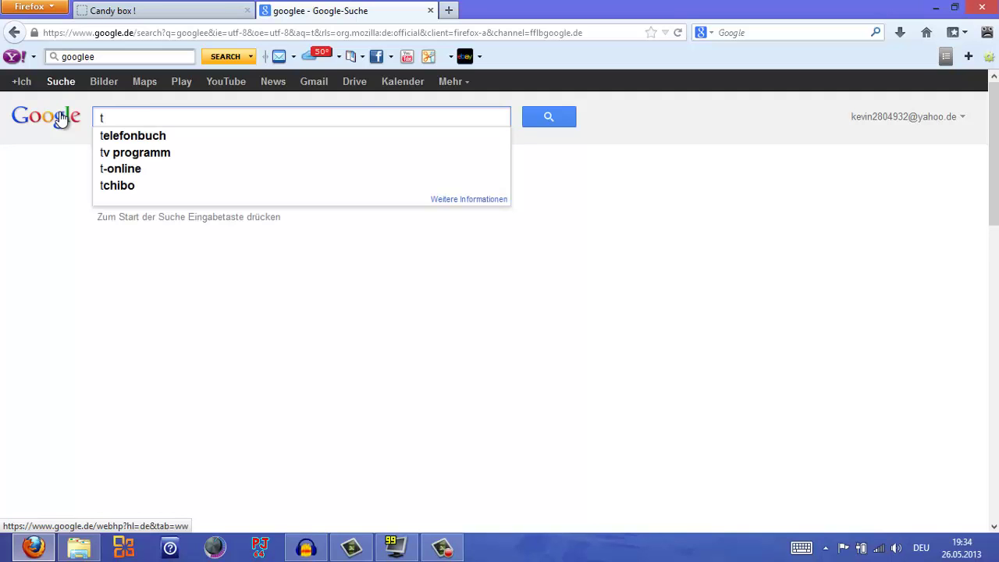
text(-b)
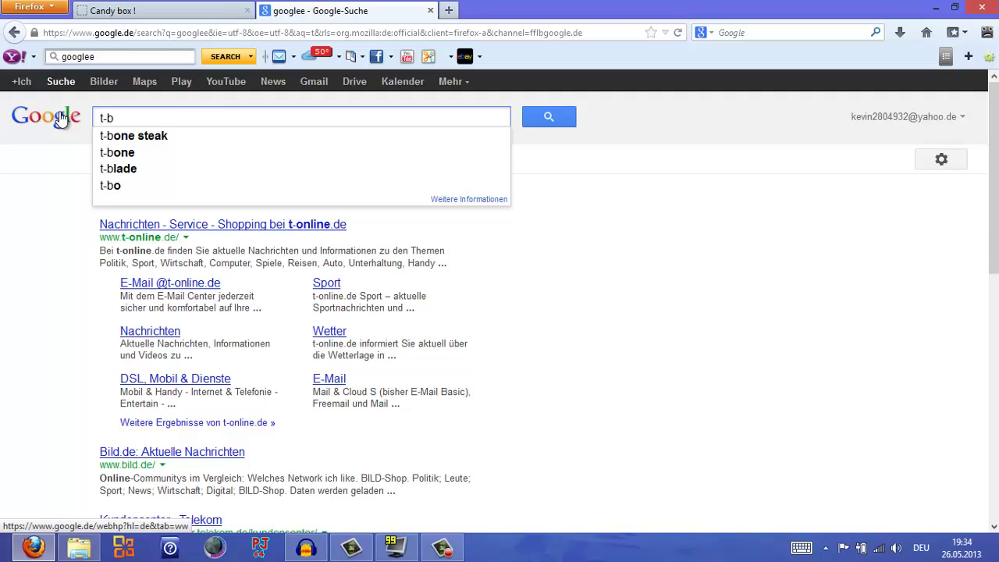
key(BackSpace)
key(BackSpace)
text(b)
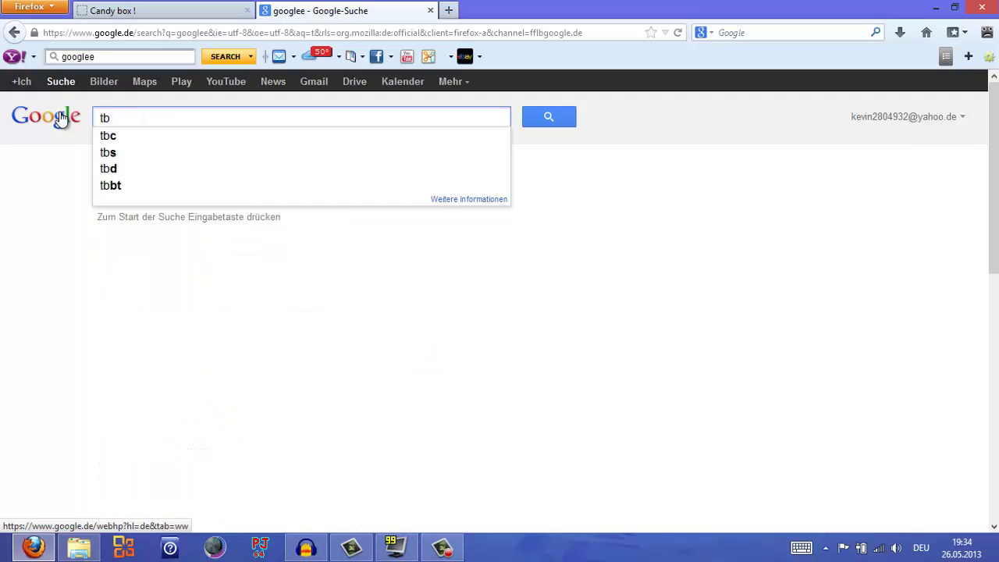
key(BackSpace)
text(bone)
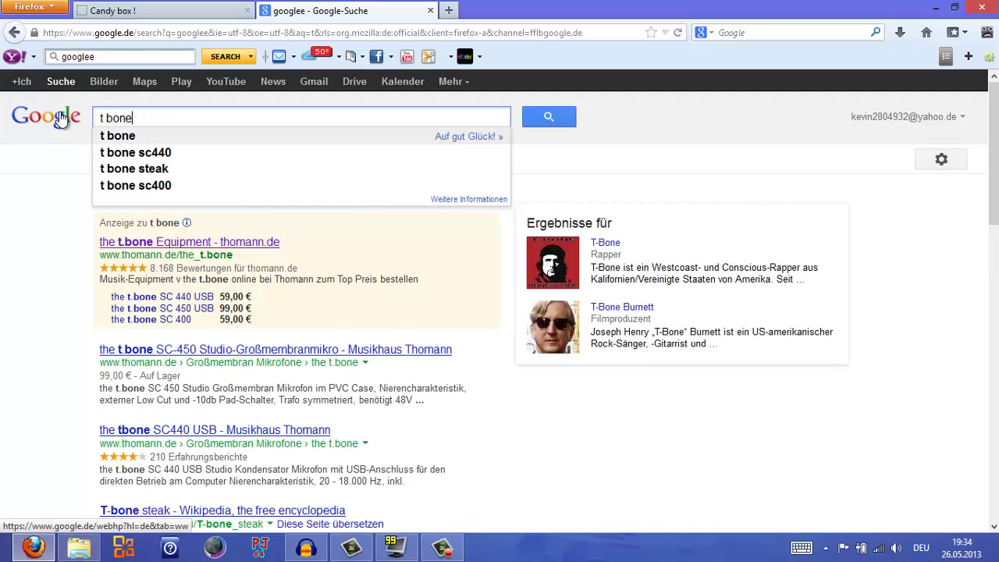
key(Down)
key(Return)
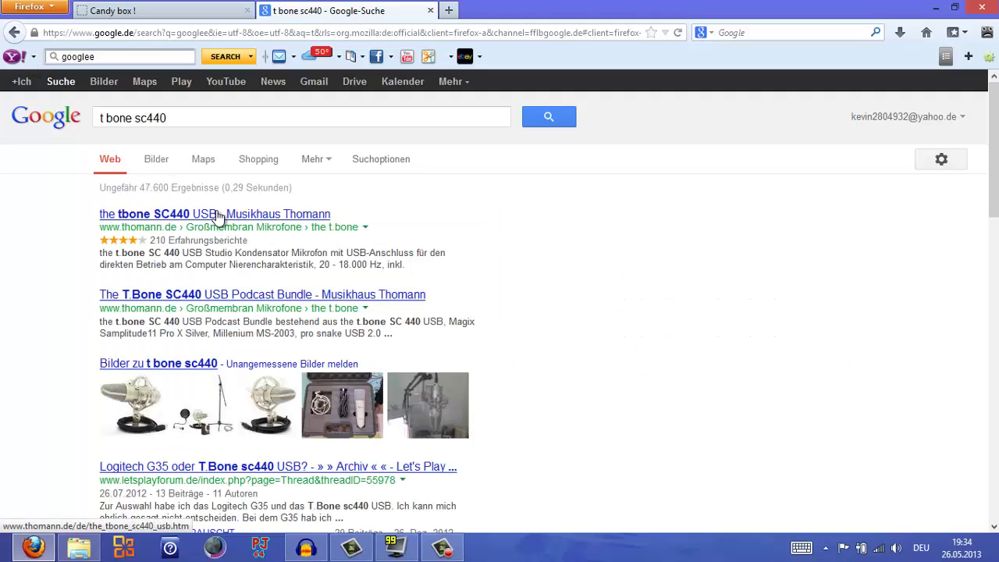
Open the Musikhaus Thomann page for the t.bone SC440 USB microphone and view its related products.
click(218, 215)
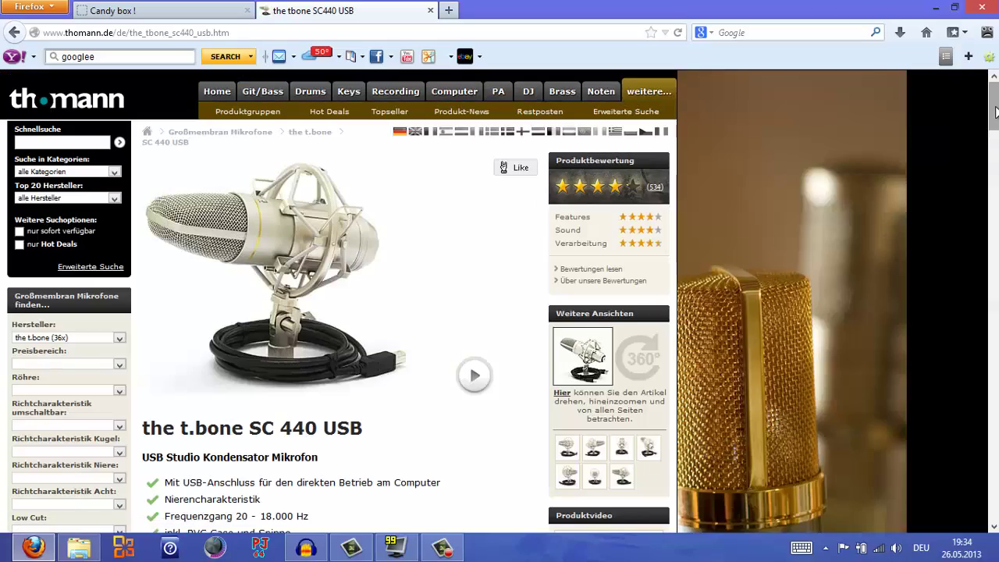
drag(996, 123, 964, 195)
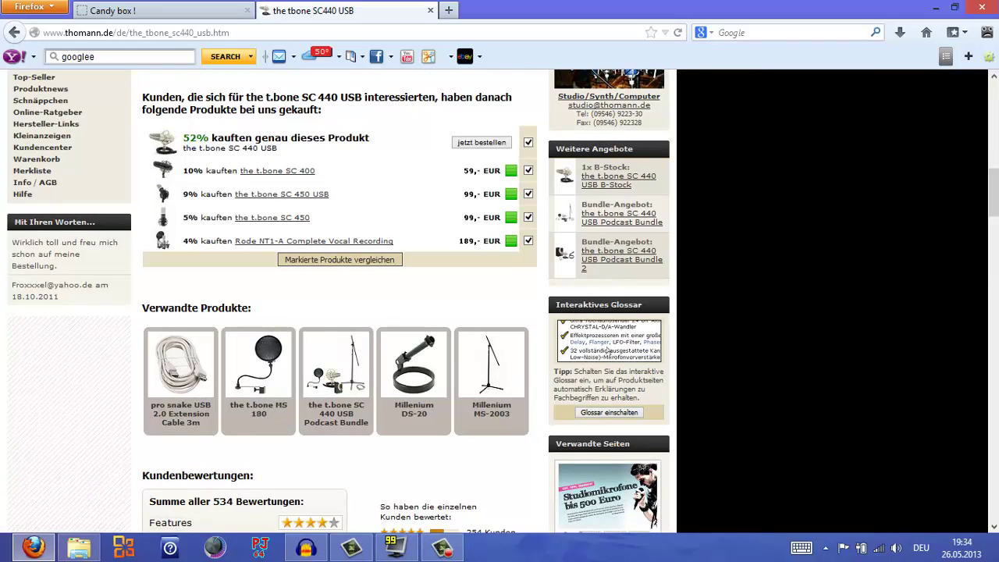
Look through the rest of the t.bone SC 440 USB product page, return to its beginning and close the page.
scroll(340, 312, down, 10)
scroll(339, 312, up, 5)
drag(993, 235, 993, 7)
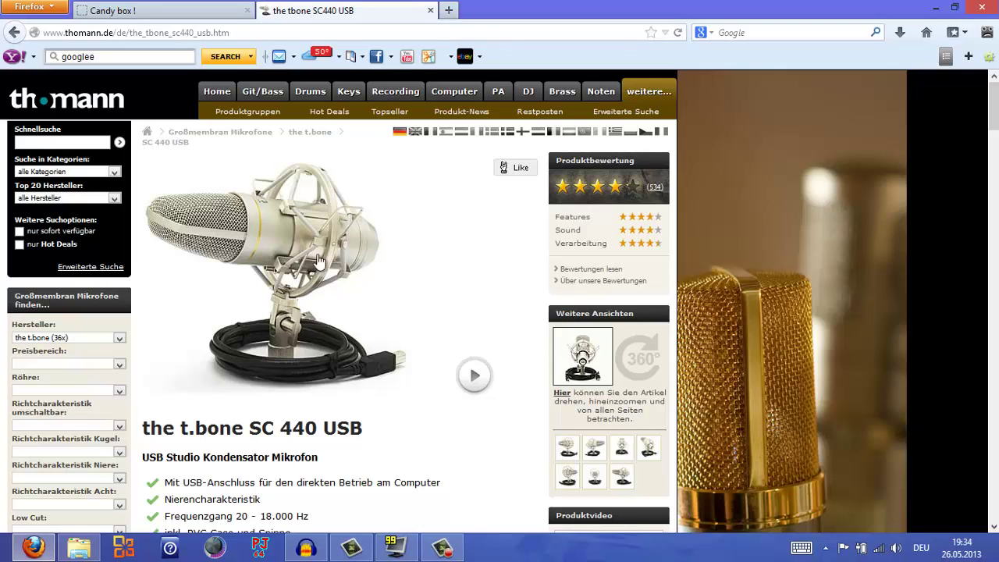
click(430, 10)
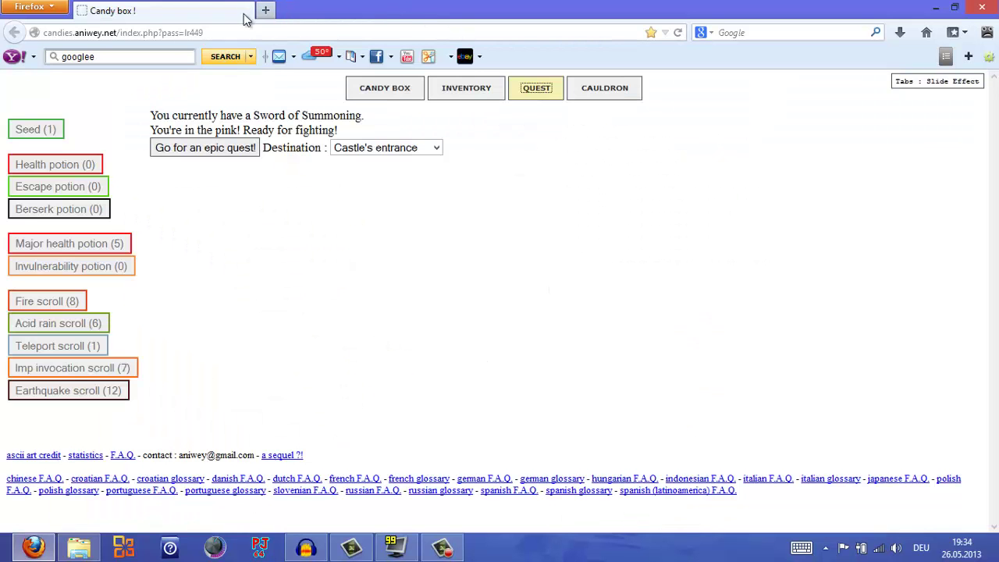
Eat all the candies in the Candy box game and open a new tab.
click(398, 89)
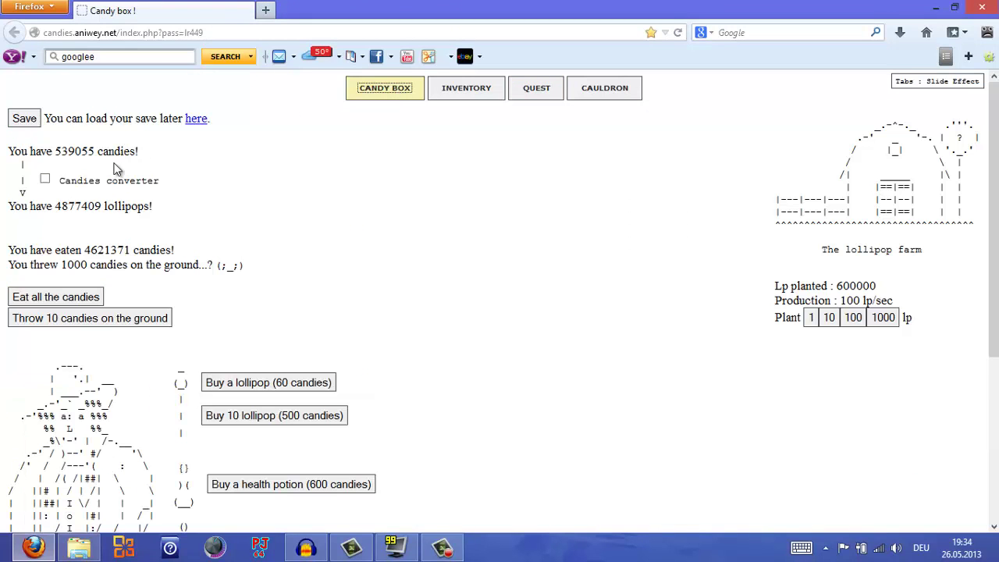
click(62, 295)
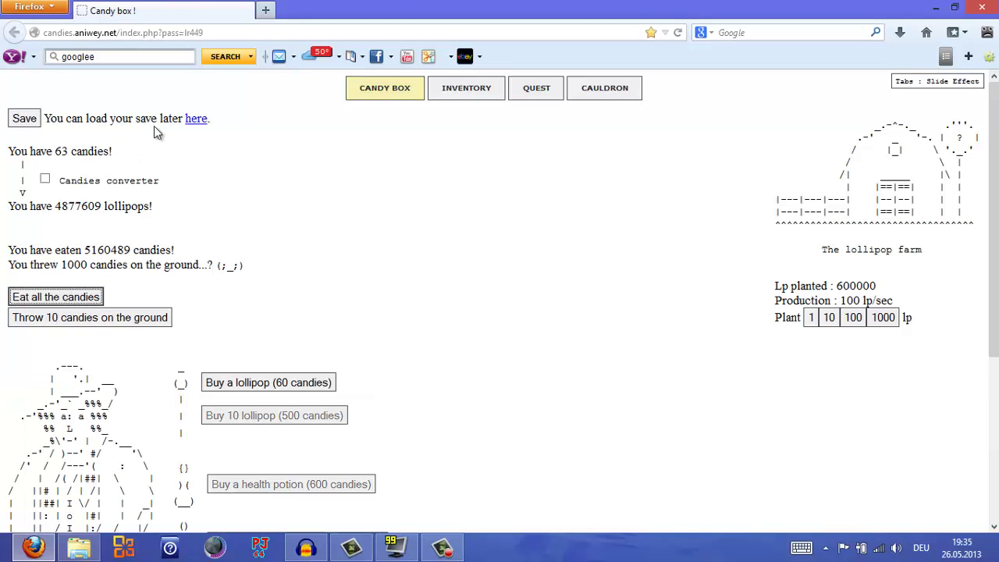
click(266, 9)
key(alt+Tab)
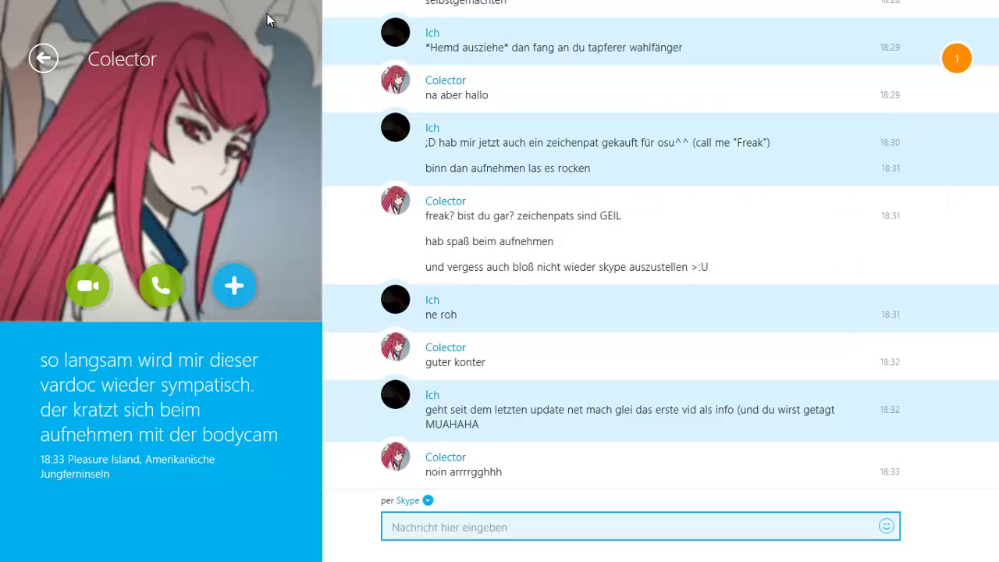
key(alt+Tab)
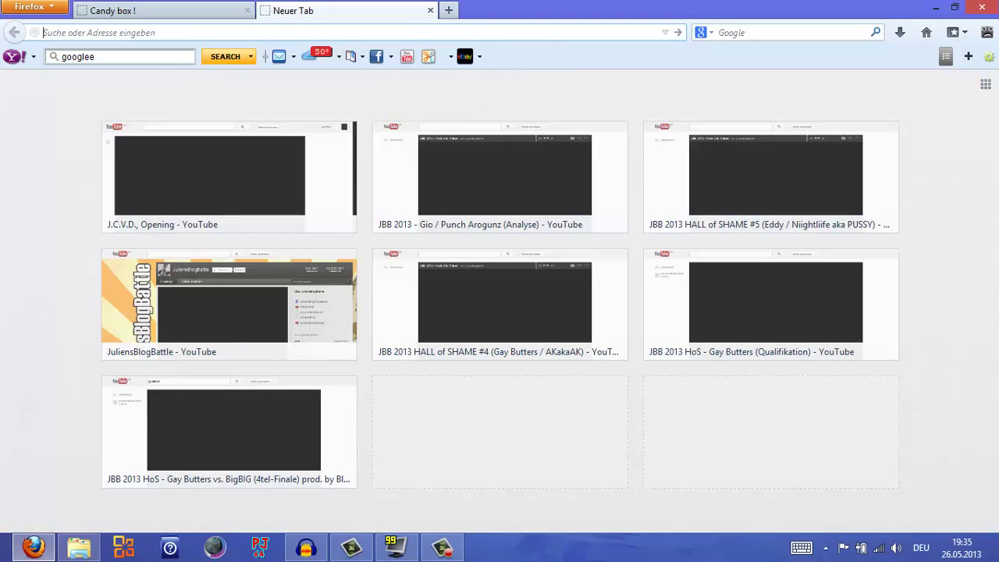
click(936, 7)
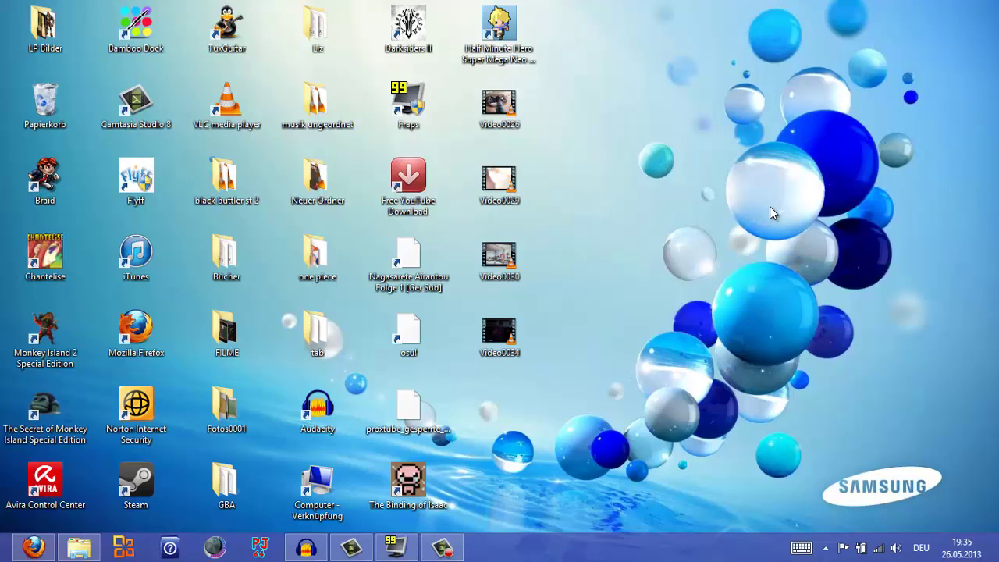
mouse_move(397, 547)
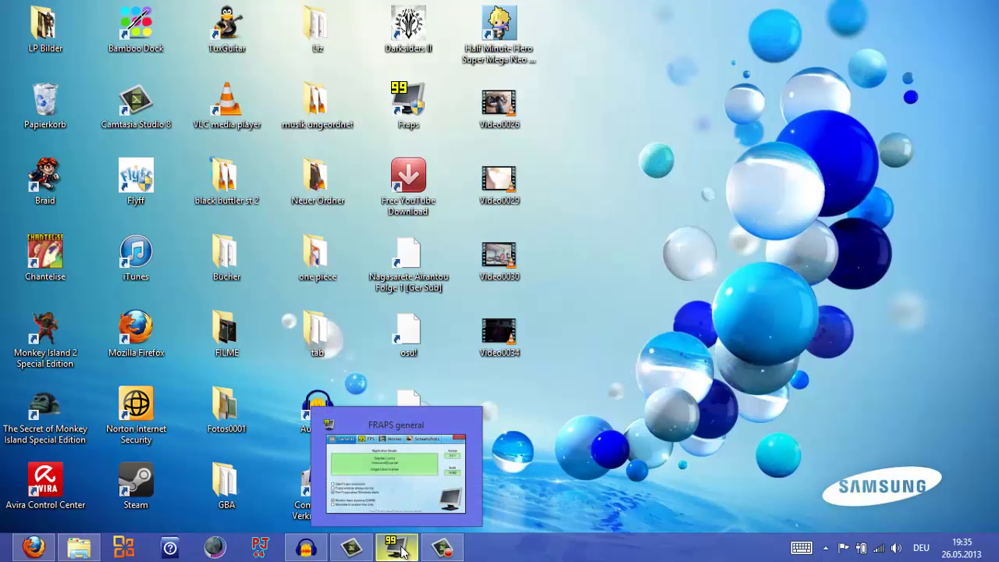
click(33, 549)
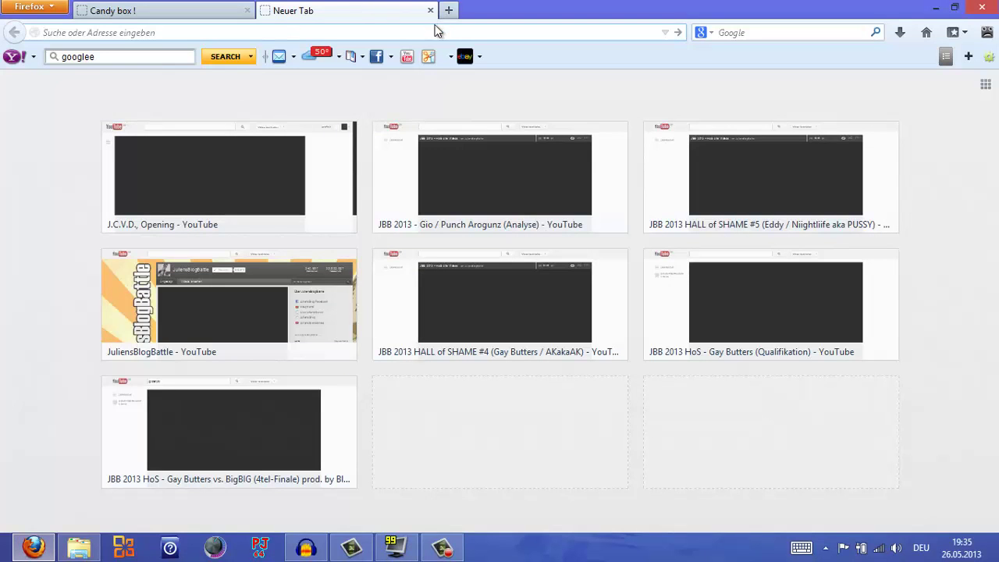
text(google.dw)
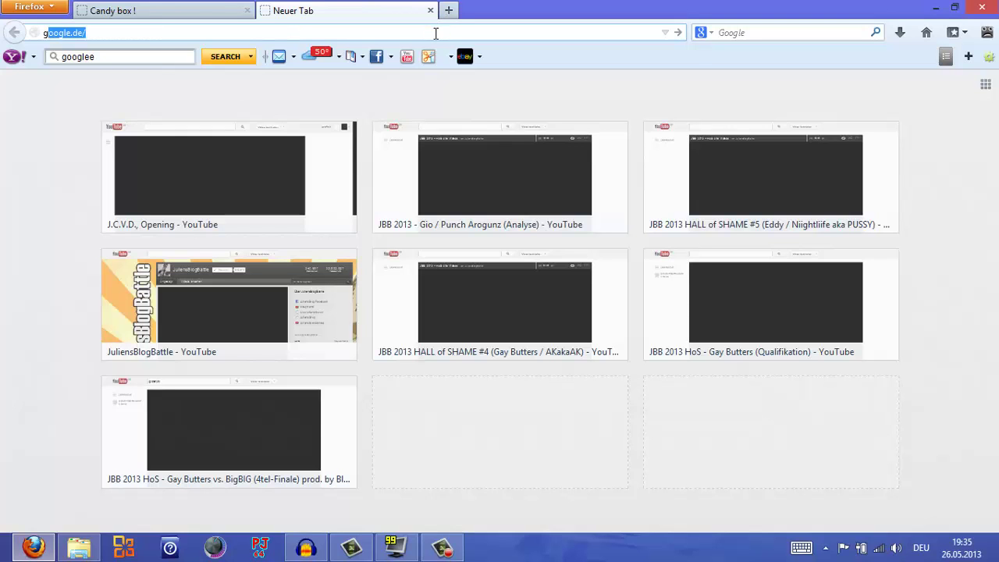
key(Return)
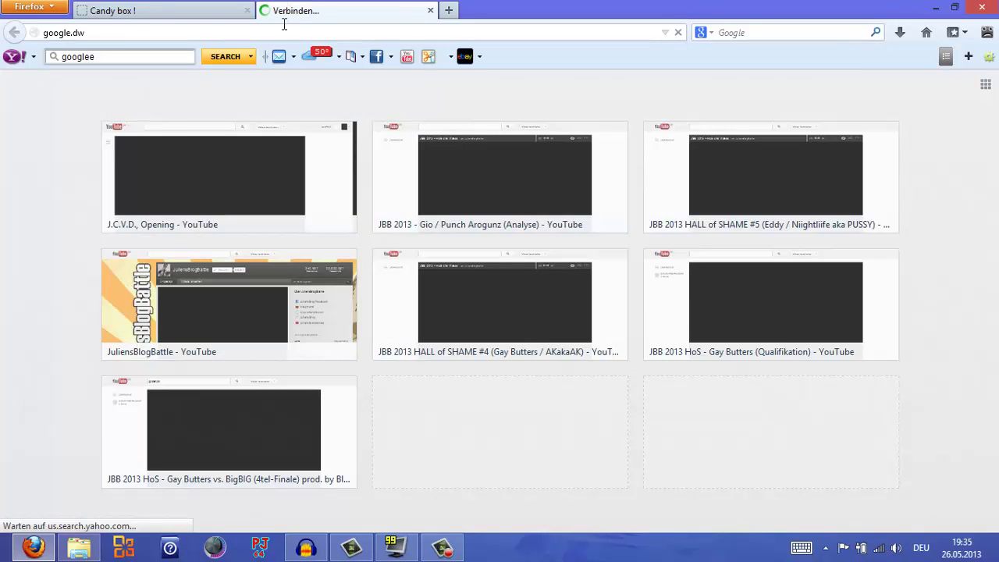
text(google+de&url=http%3A%2F%2Fwww.)
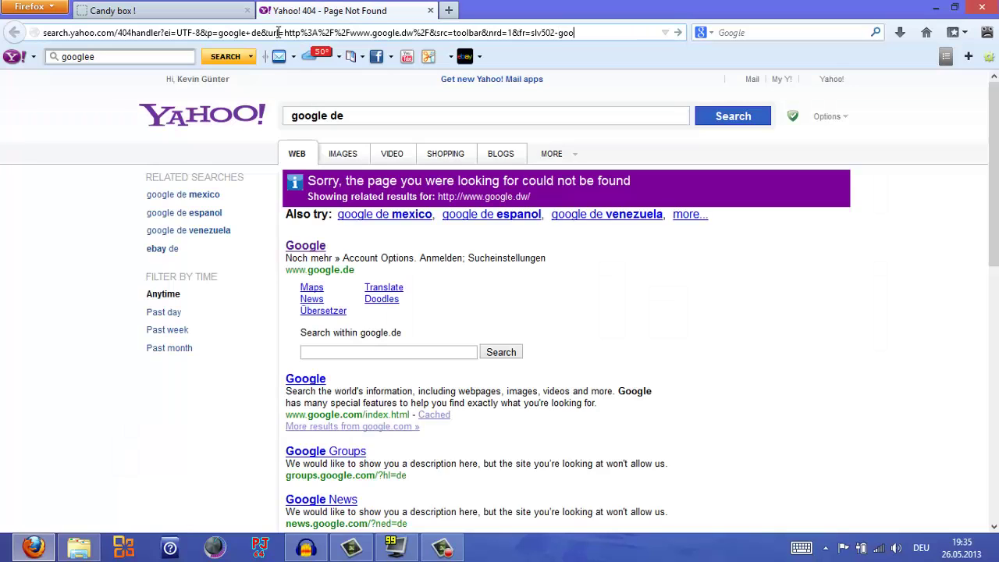
Go to google.de, search for "fraps" and open the official Fraps website from the results.
key(ctrl+a)
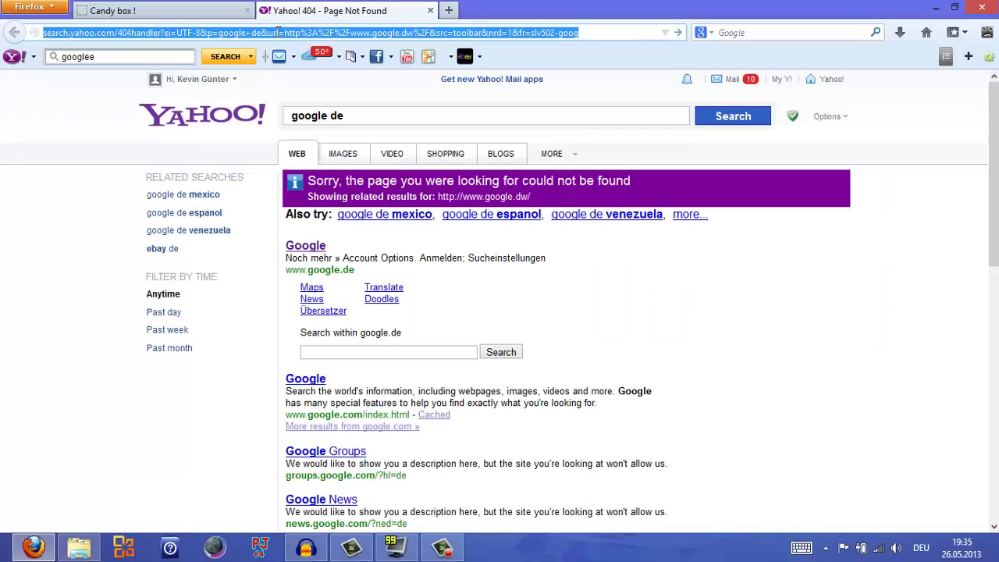
text(google.de/)
key(Return)
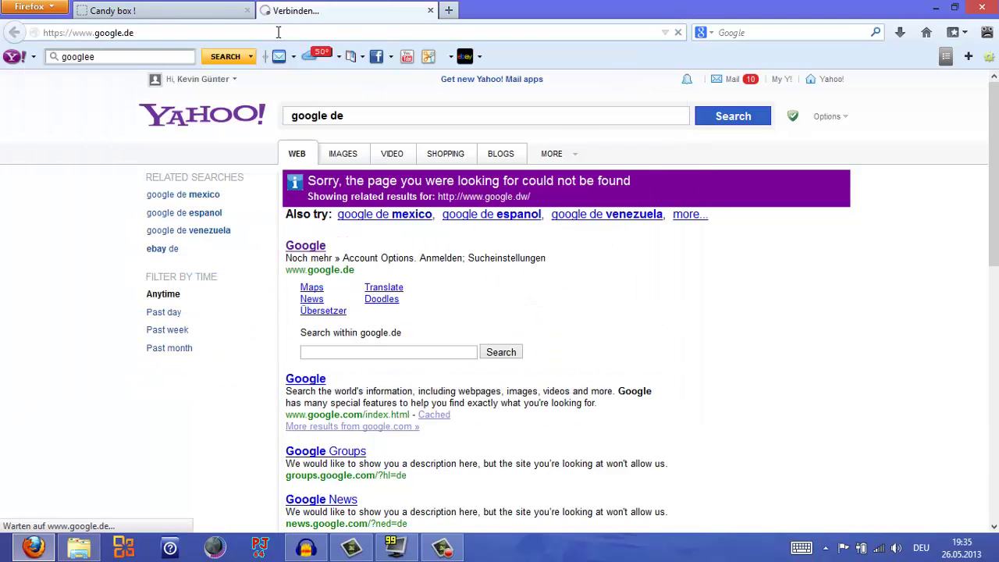
text(fraps)
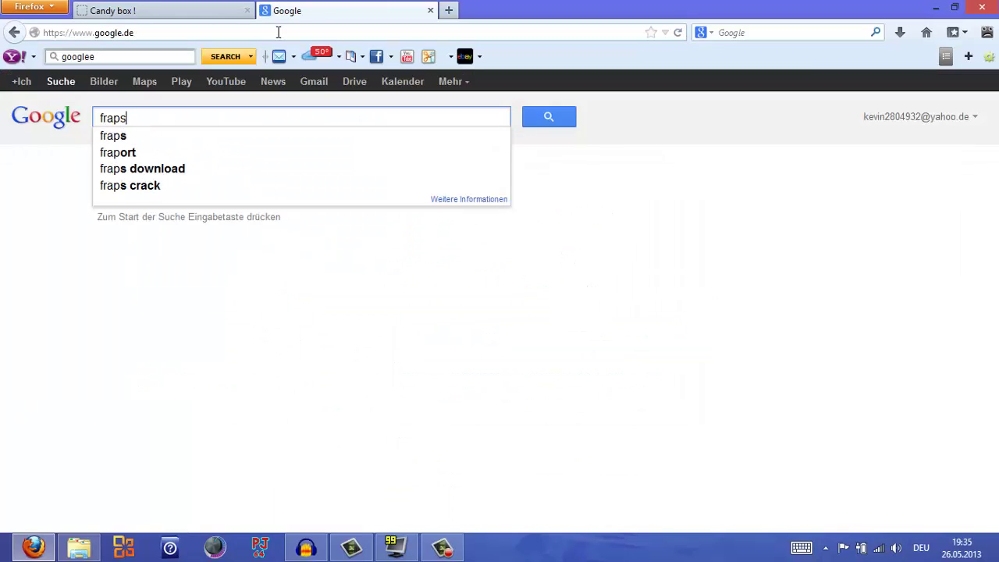
click(179, 224)
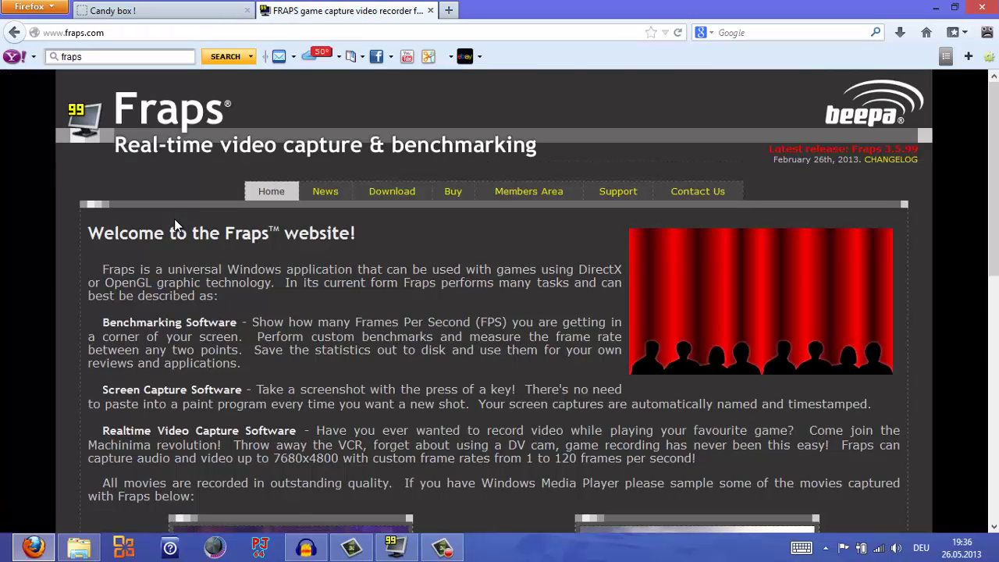
Look through the Fraps home page down to its sample movies and download links, and return to its beginning.
scroll(696, 201, down, 2)
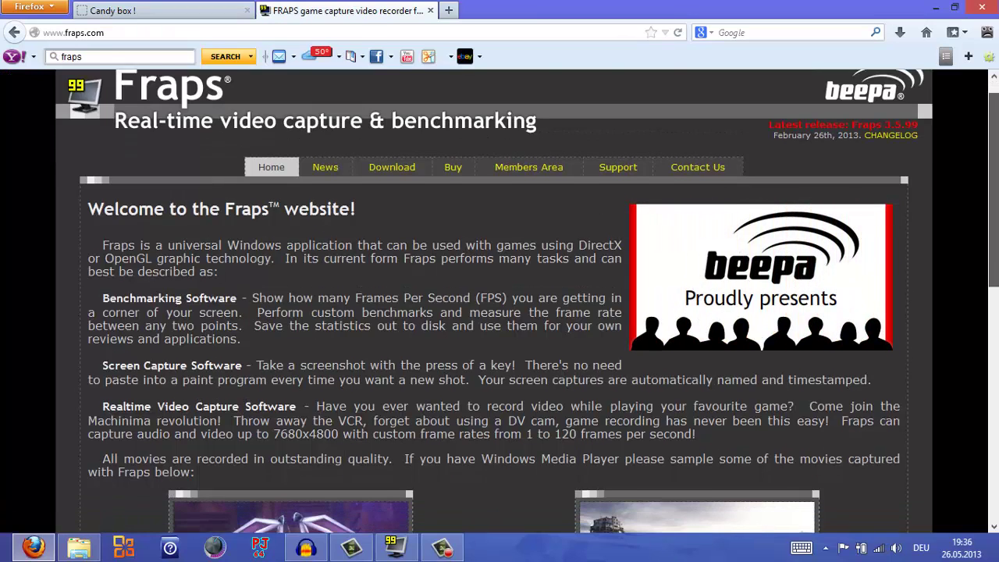
scroll(995, 301, down, 4)
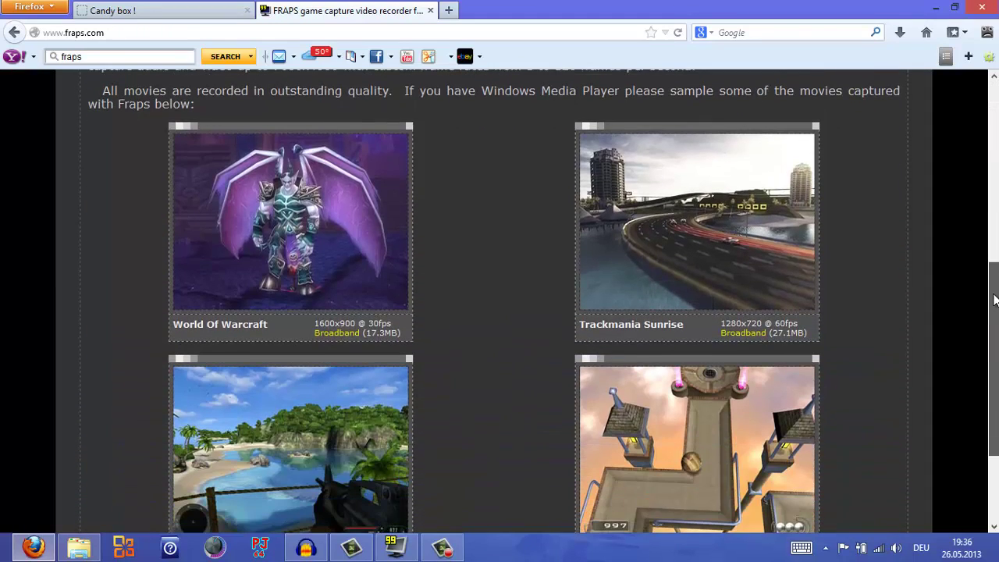
drag(995, 300, 987, 363)
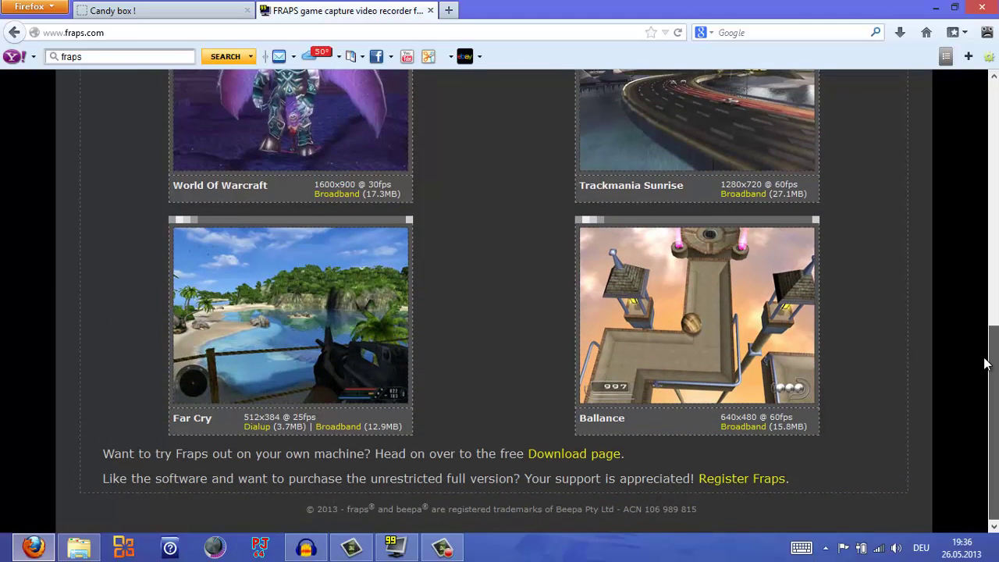
drag(986, 363, 986, 382)
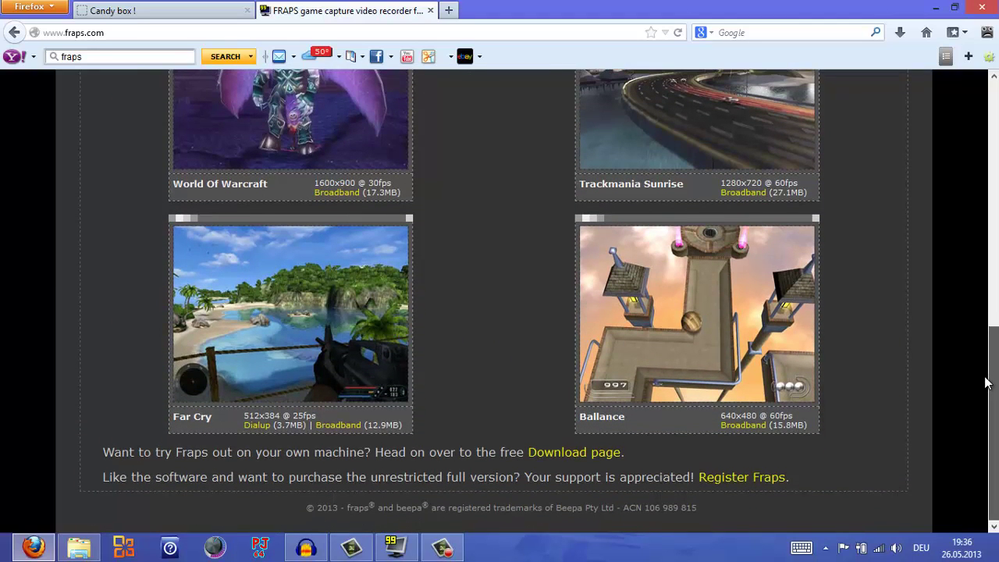
scroll(495, 182, up, 13)
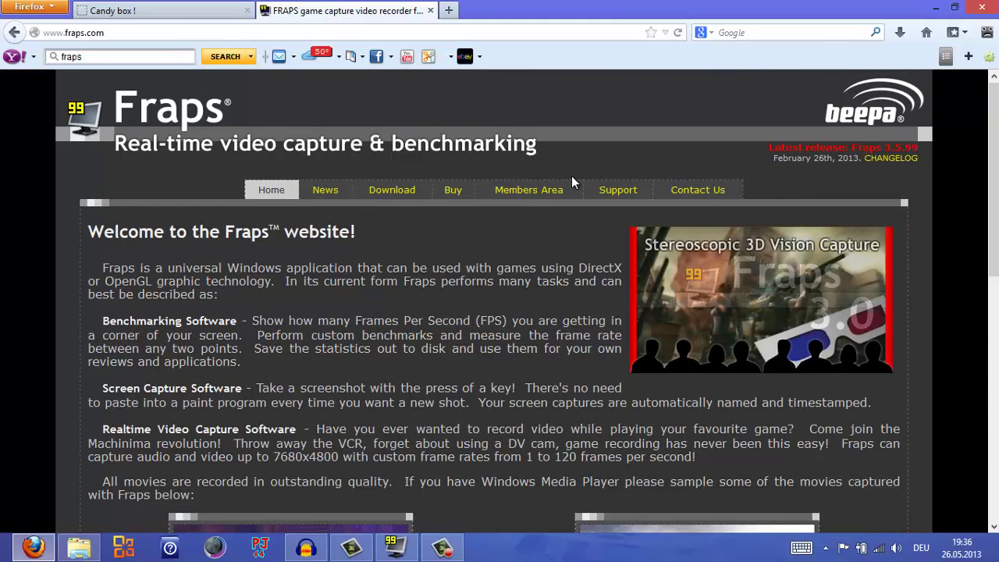
Open the Fraps purchase page and highlight the price in its heading.
click(452, 193)
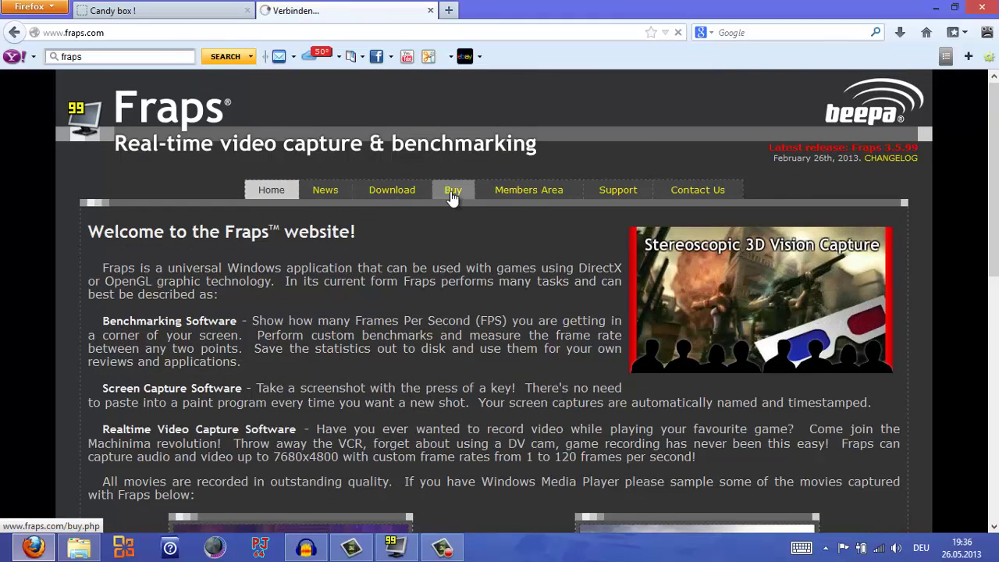
drag(994, 166, 994, 205)
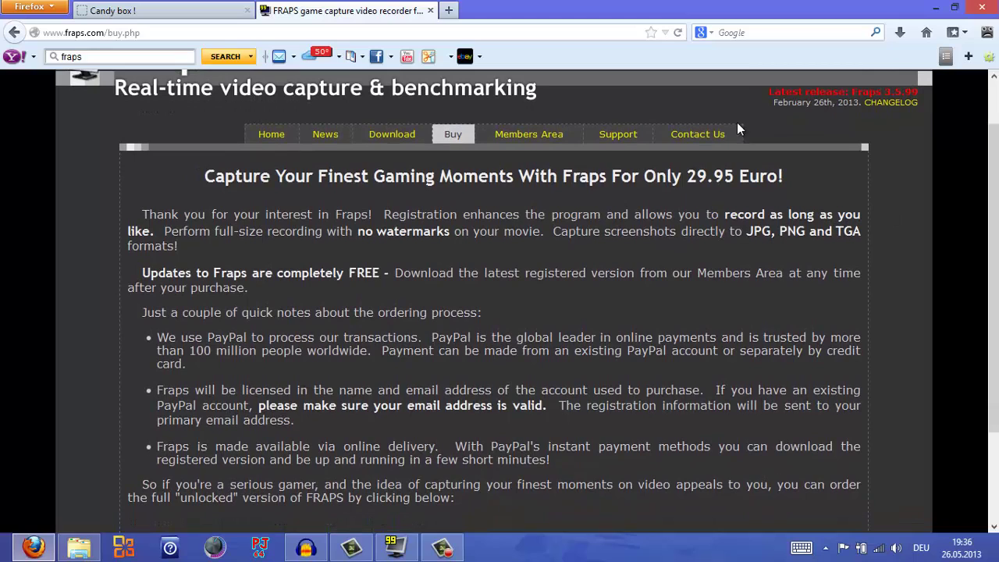
drag(687, 173, 827, 163)
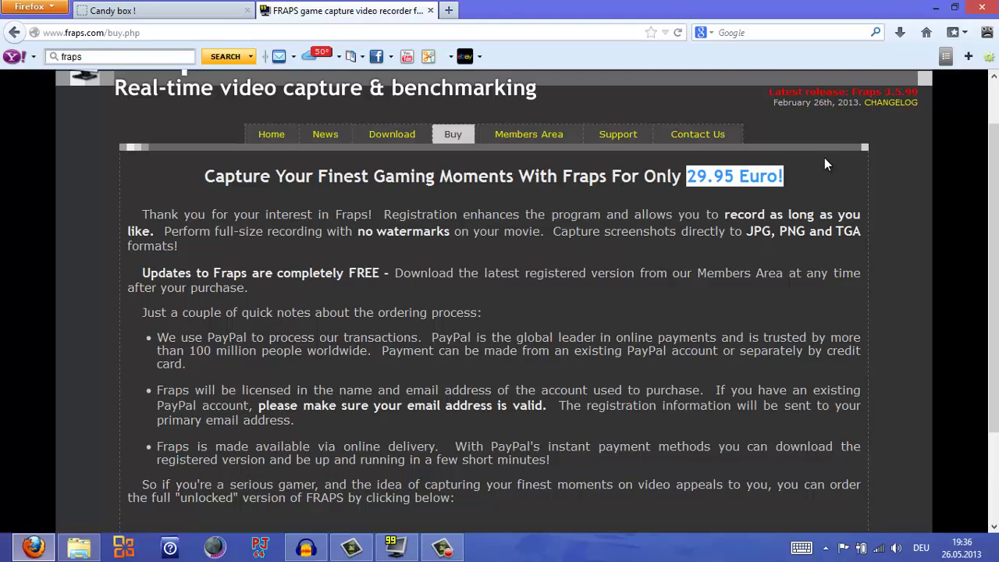
Switch to the Fraps program and look through its General, FPS, Movies and Screenshots settings, ending on the General startup options.
click(396, 547)
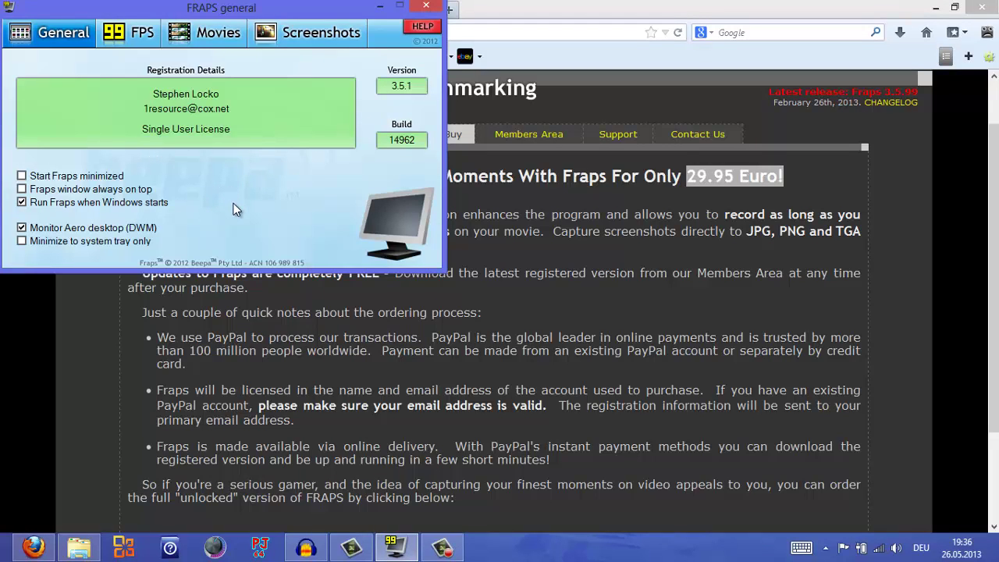
click(149, 33)
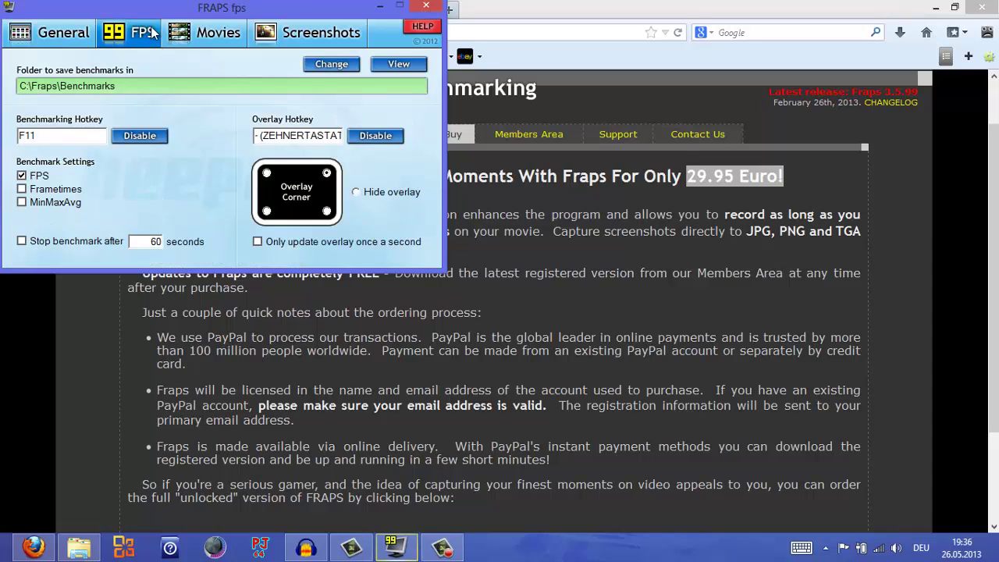
click(195, 33)
click(279, 35)
click(32, 39)
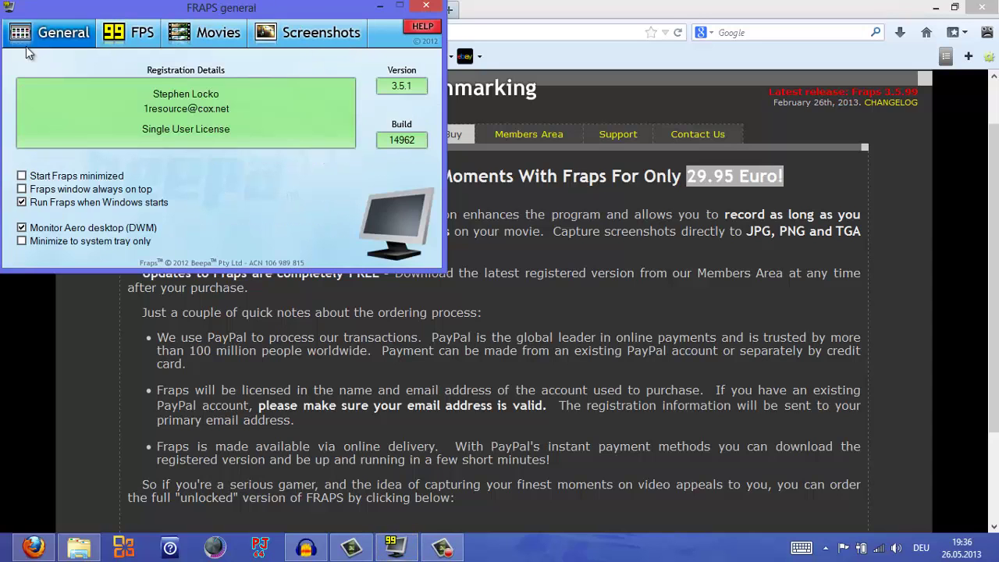
click(140, 33)
click(215, 33)
click(304, 32)
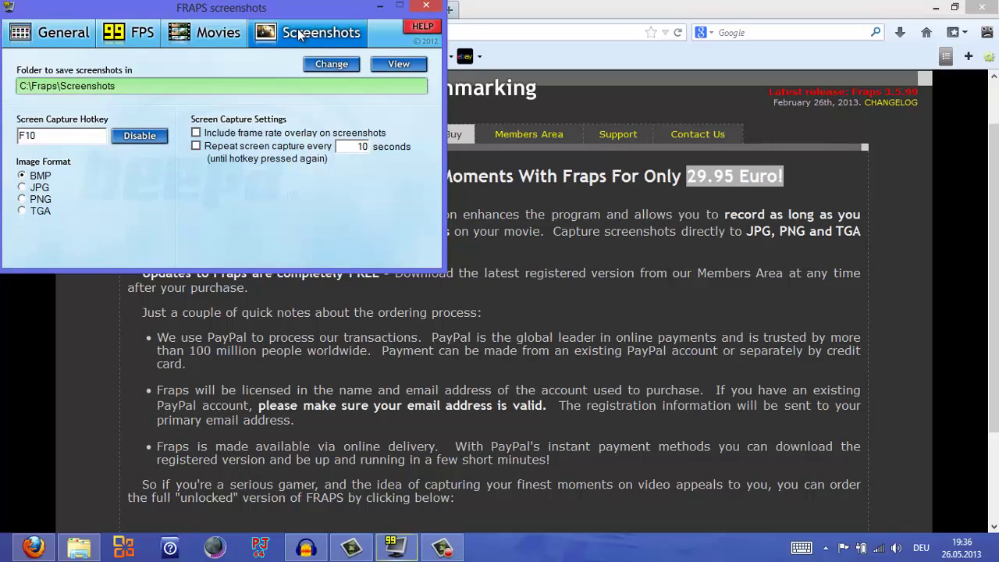
click(85, 38)
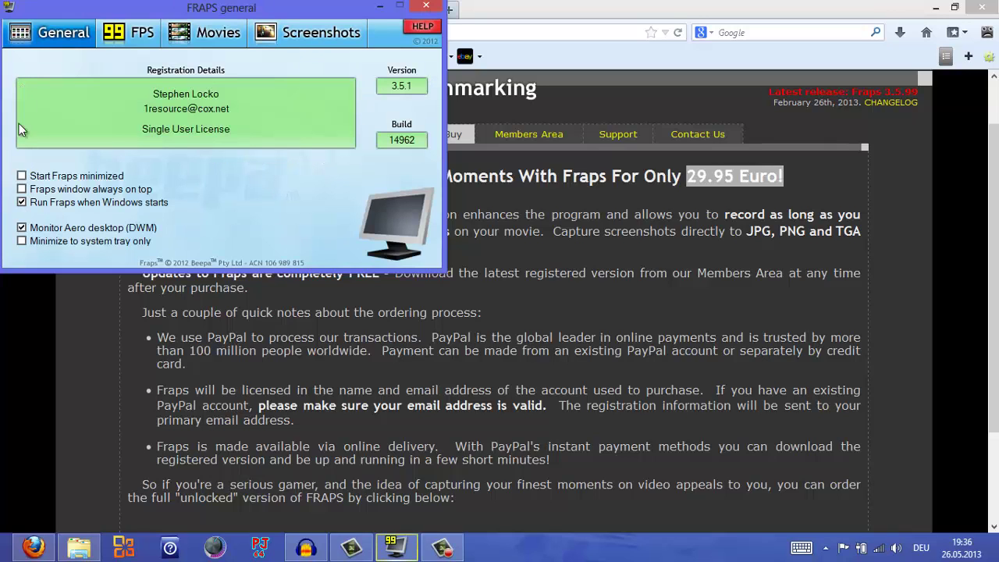
click(22, 176)
click(22, 189)
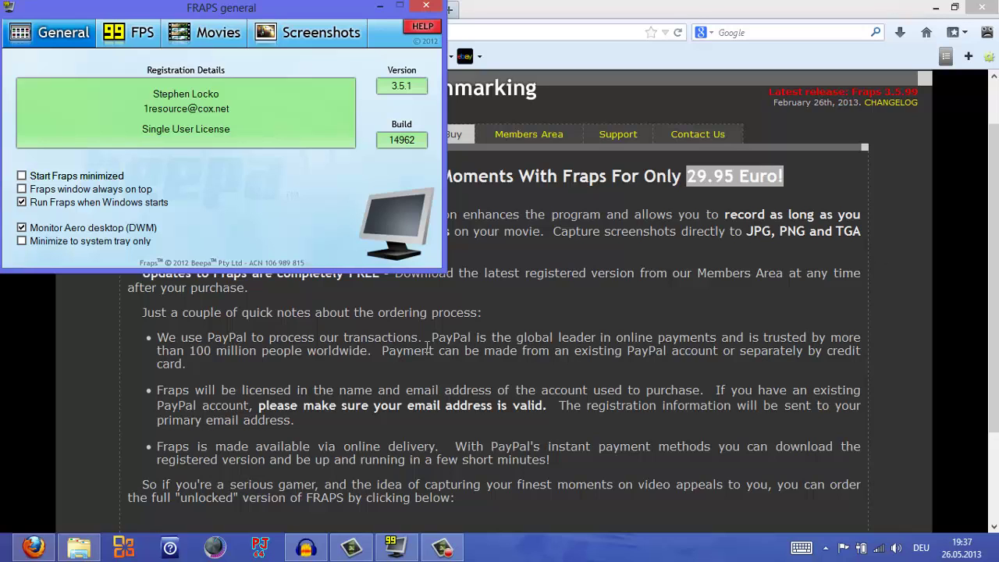
Examine the Fraps FPS benchmark settings, view the folder where benchmarks are saved and close that folder.
click(143, 35)
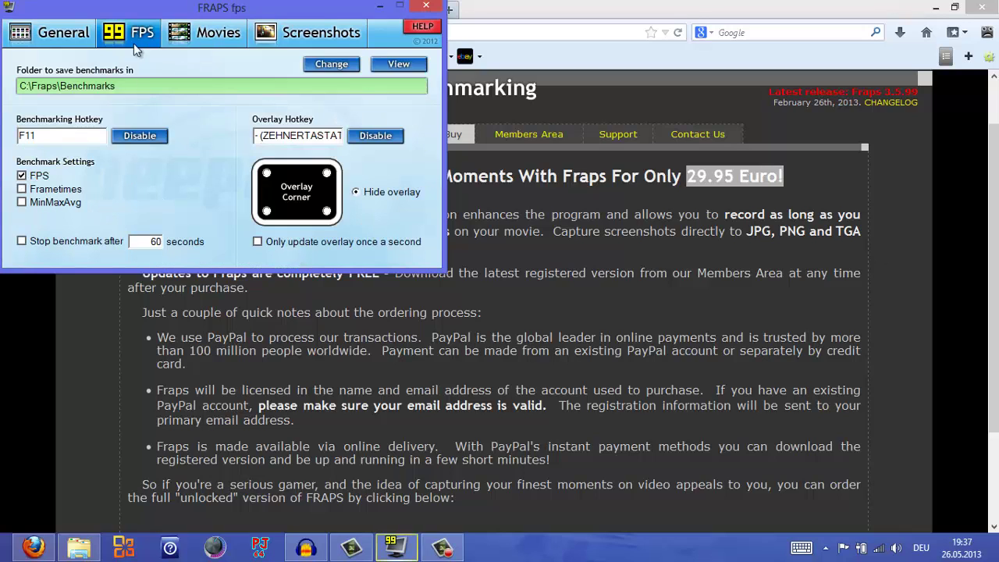
click(22, 202)
click(22, 189)
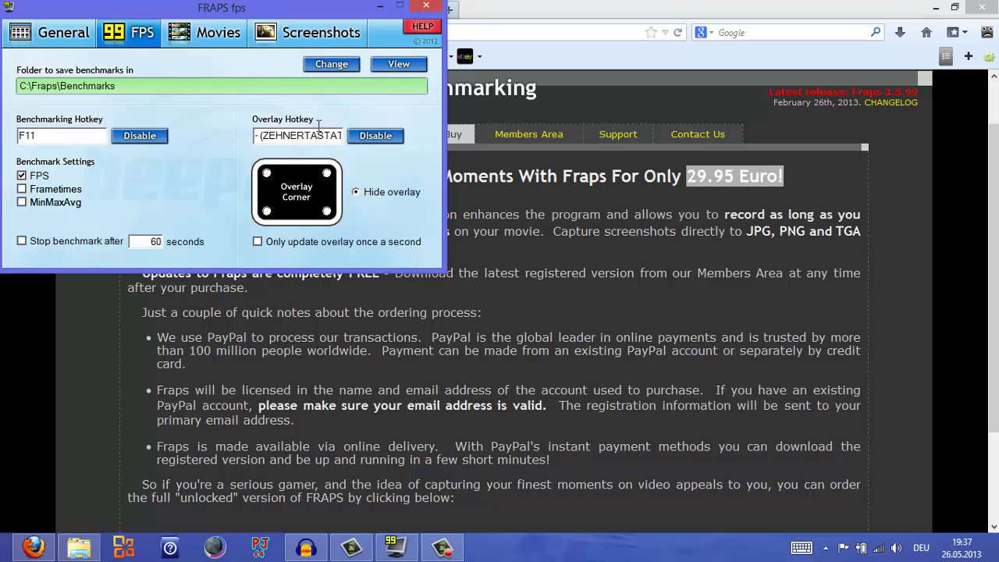
click(383, 68)
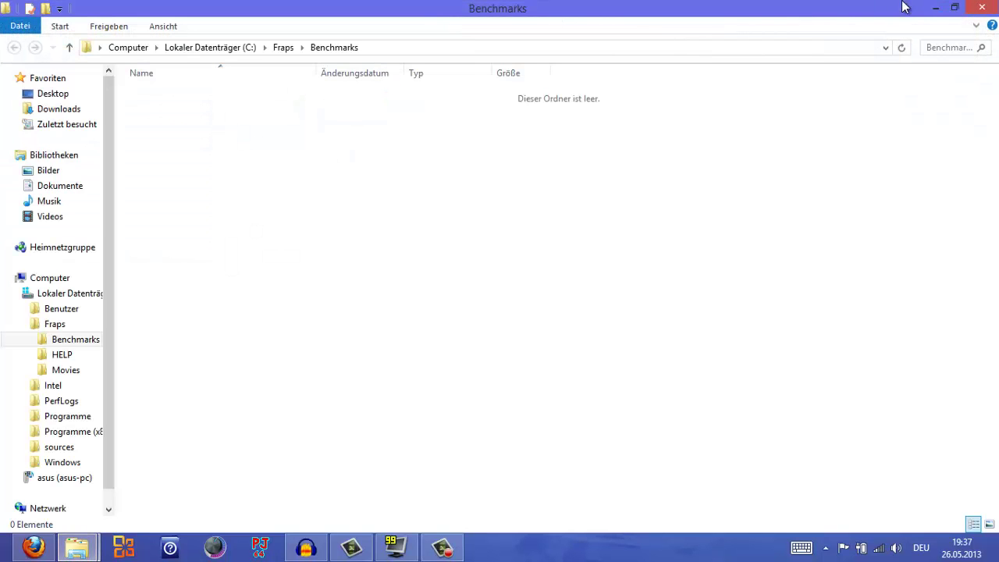
click(993, 4)
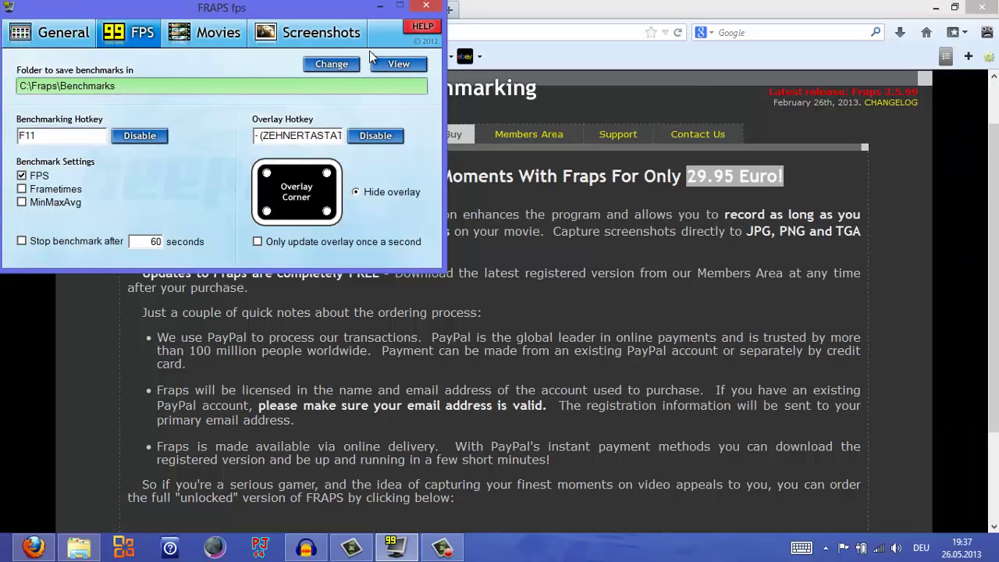
Examine the Fraps Movies and Screenshots settings, return to the Movies settings and minimize Fraps.
click(218, 32)
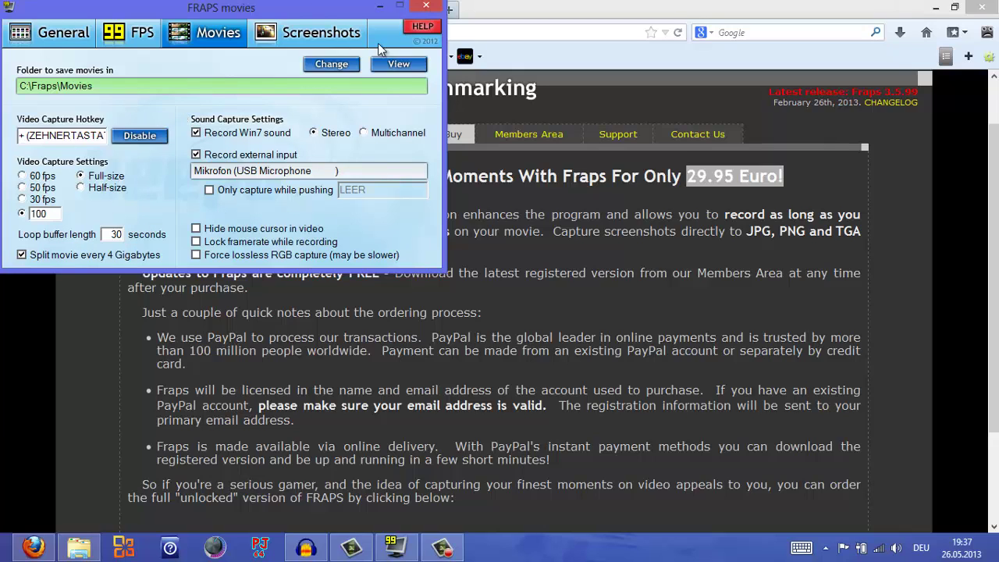
click(322, 39)
click(225, 45)
click(381, 7)
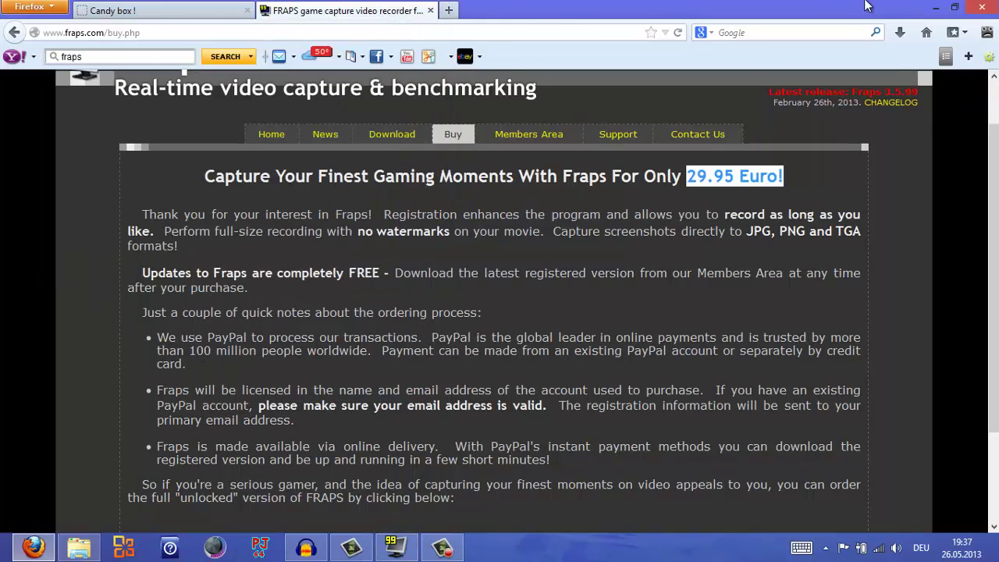
click(935, 7)
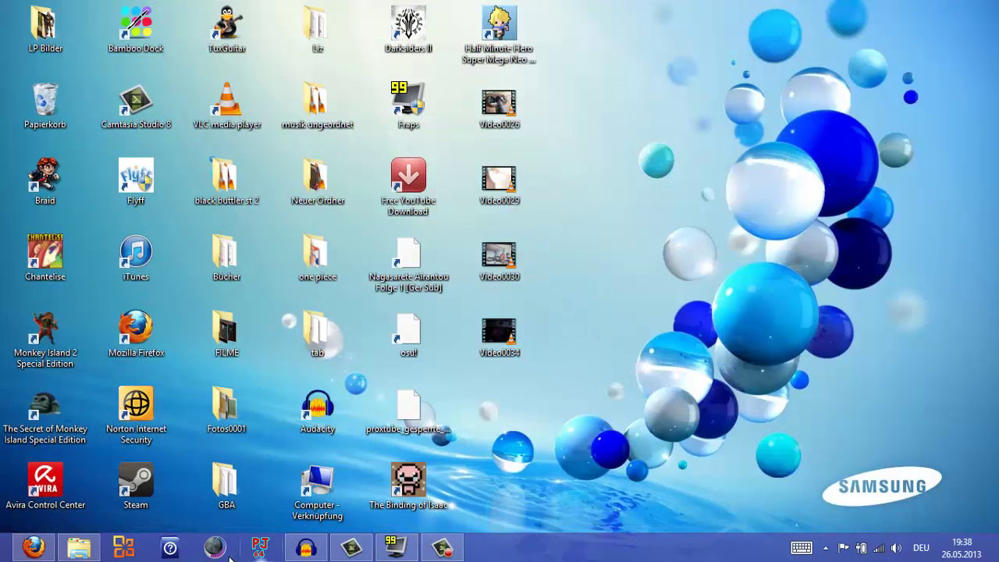
mouse_move(349, 551)
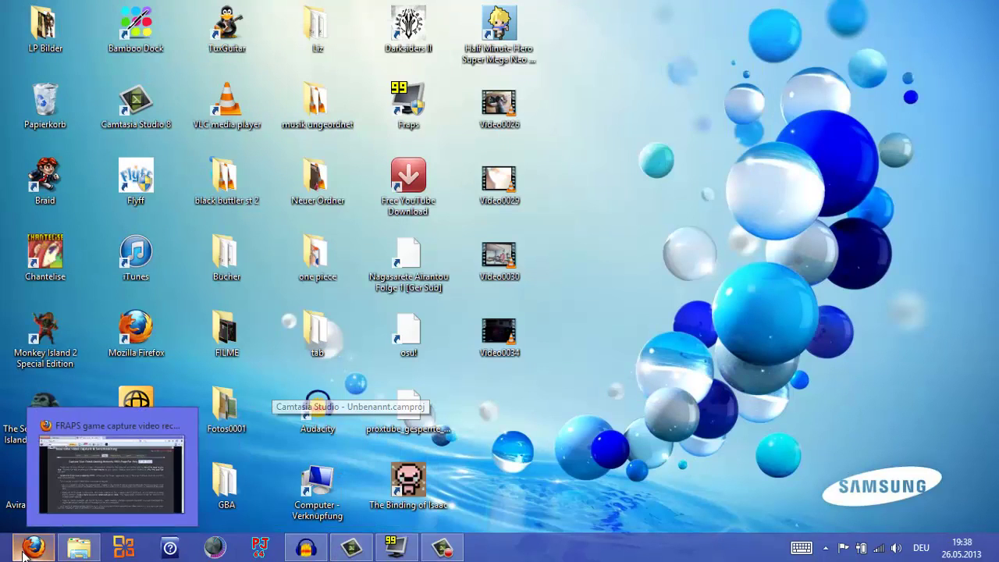
click(33, 547)
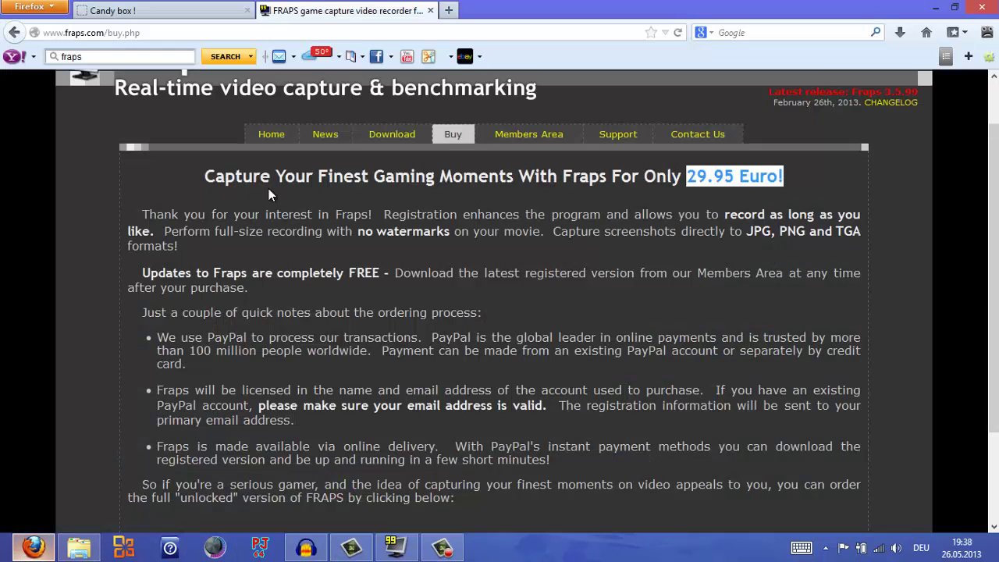
Open google.de in a new browser tab and search for "camtasia studio 8".
click(448, 10)
text(google.de/)
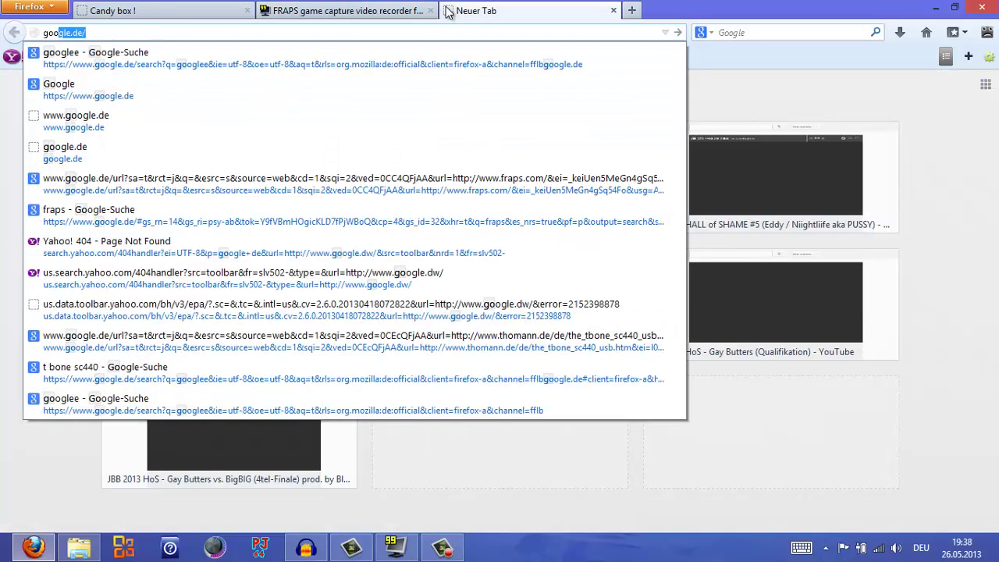
key(Return)
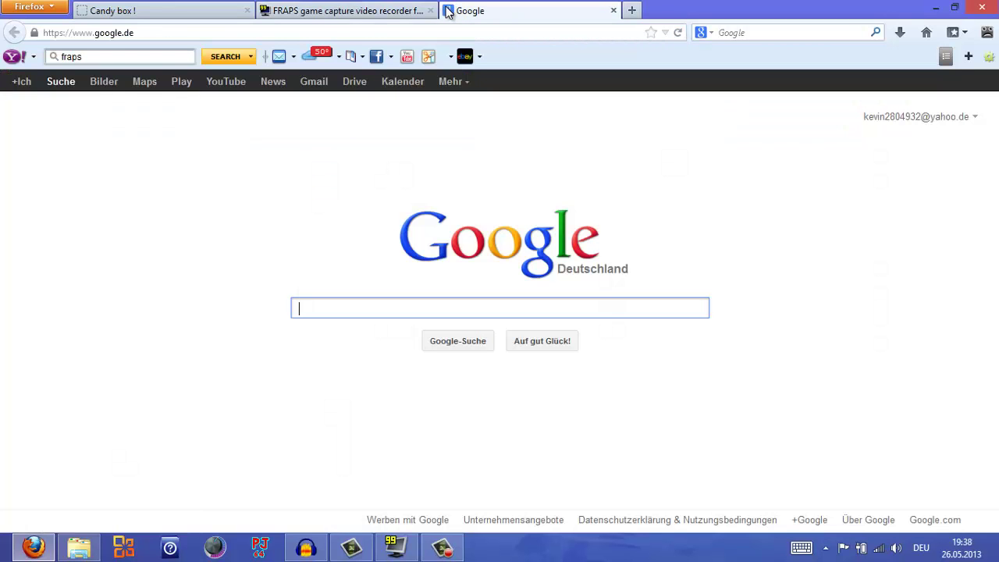
text(cam)
text(t)
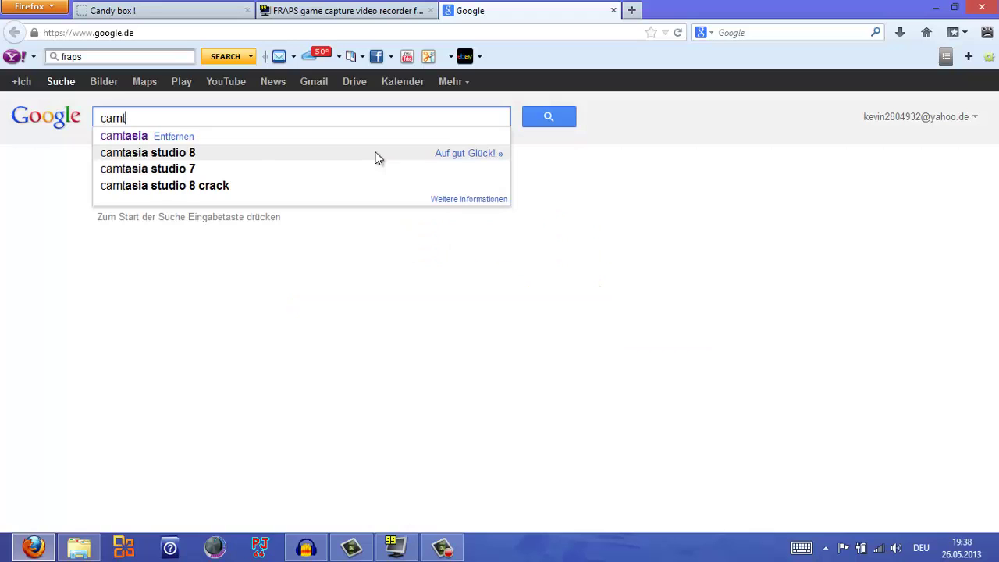
click(304, 154)
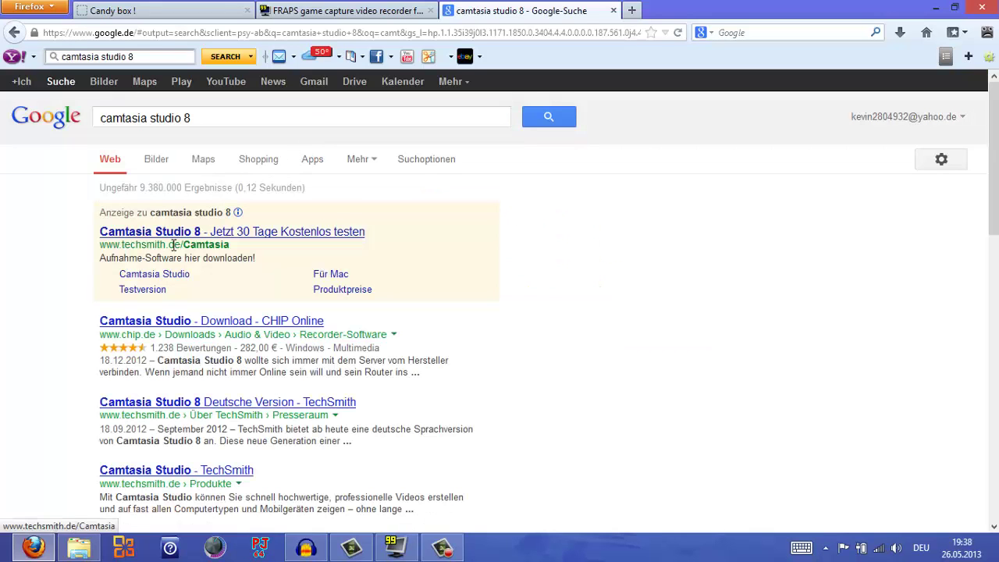
Open the TechSmith online store from the advertised Camtasia page and highlight the single-copy price of Camtasia Studio.
click(180, 239)
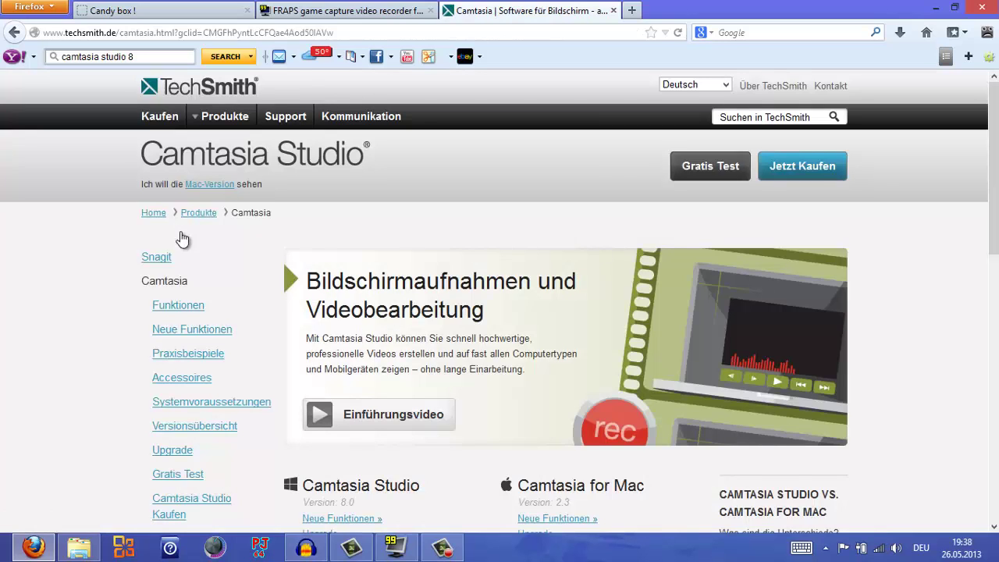
click(166, 118)
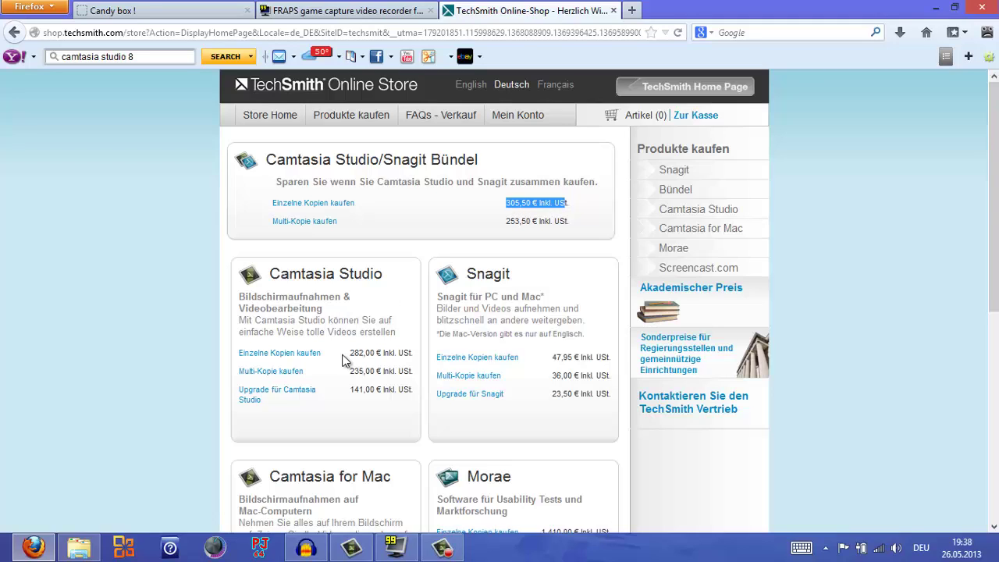
drag(349, 353, 385, 354)
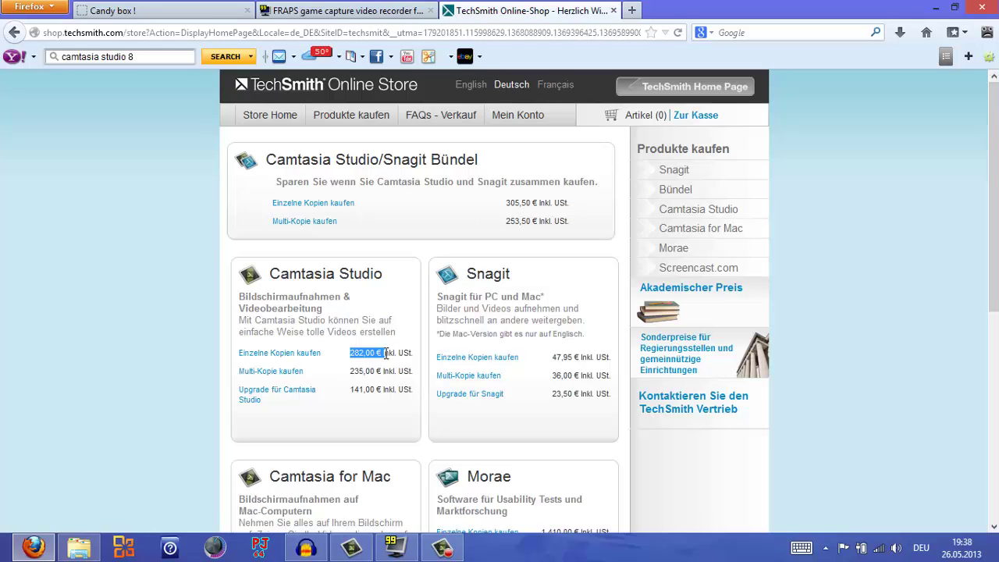
Look through the products and prices listed in the TechSmith online store.
scroll(385, 353, down, 2)
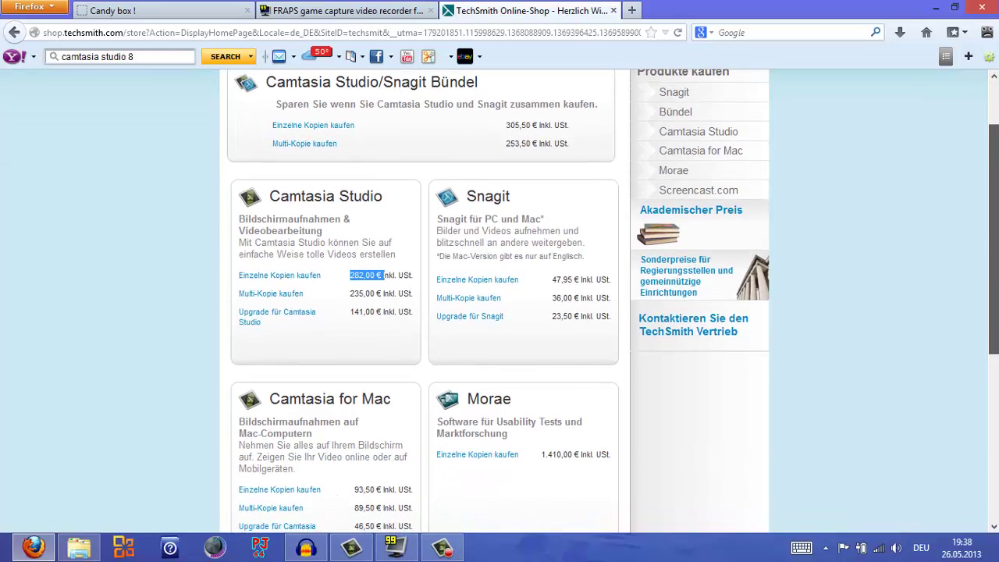
scroll(500, 319, down, 1)
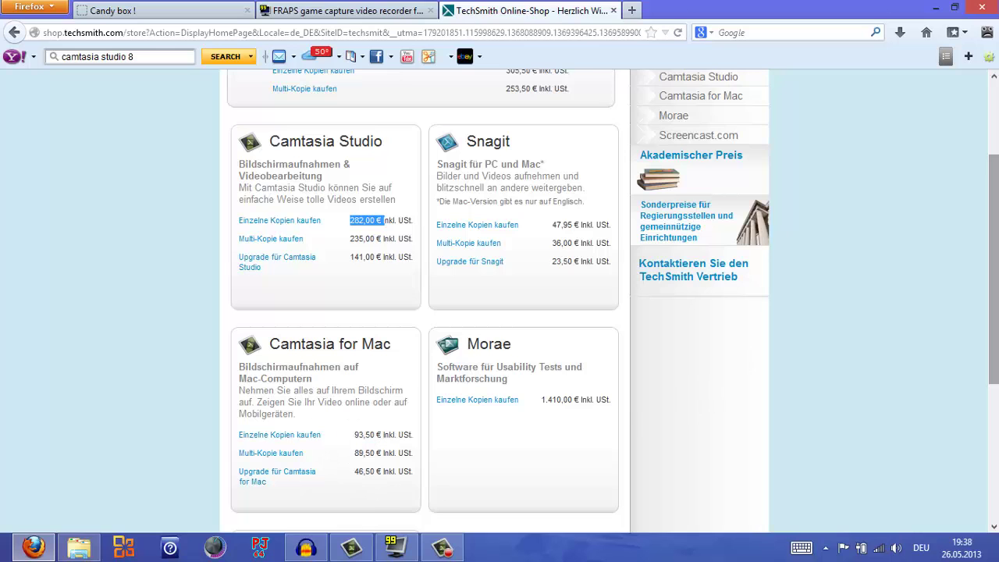
scroll(500, 302, down, 1)
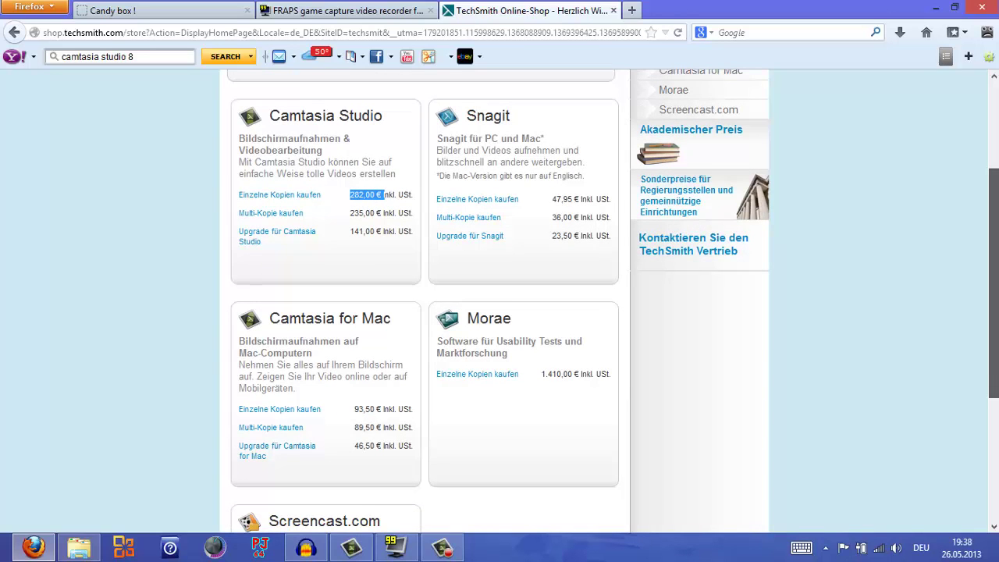
scroll(993, 201, up, 3)
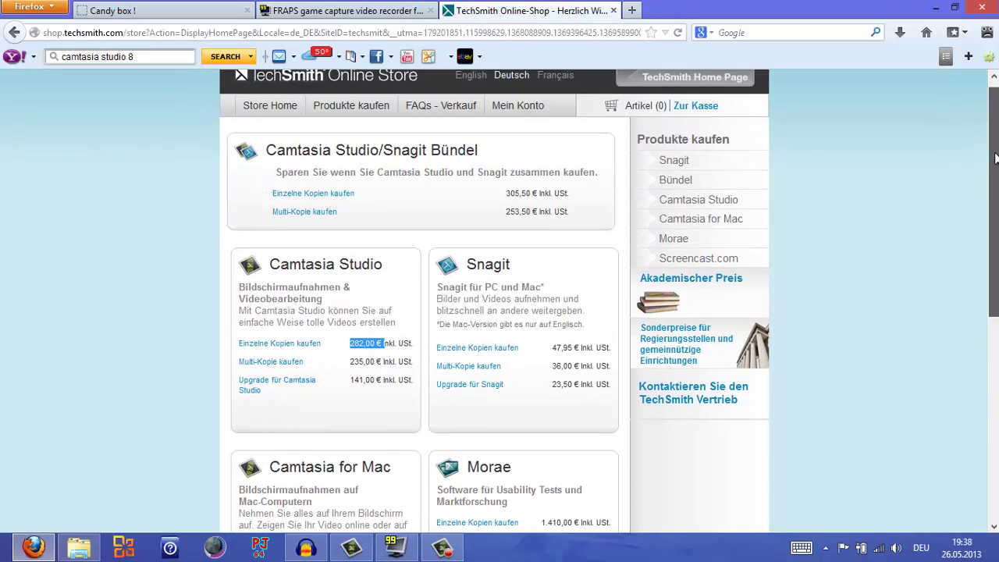
scroll(995, 159, down, 3)
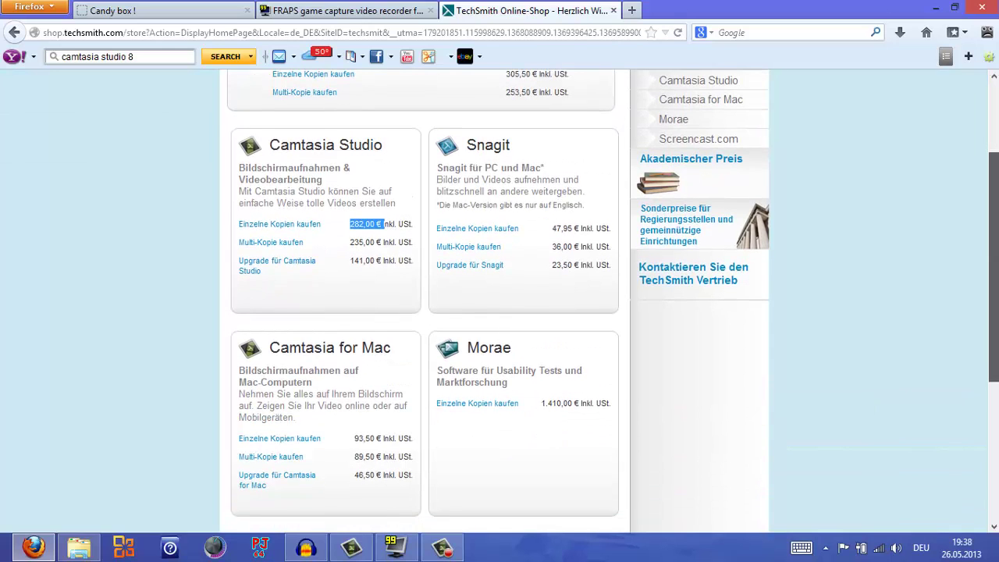
scroll(500, 302, up, 3)
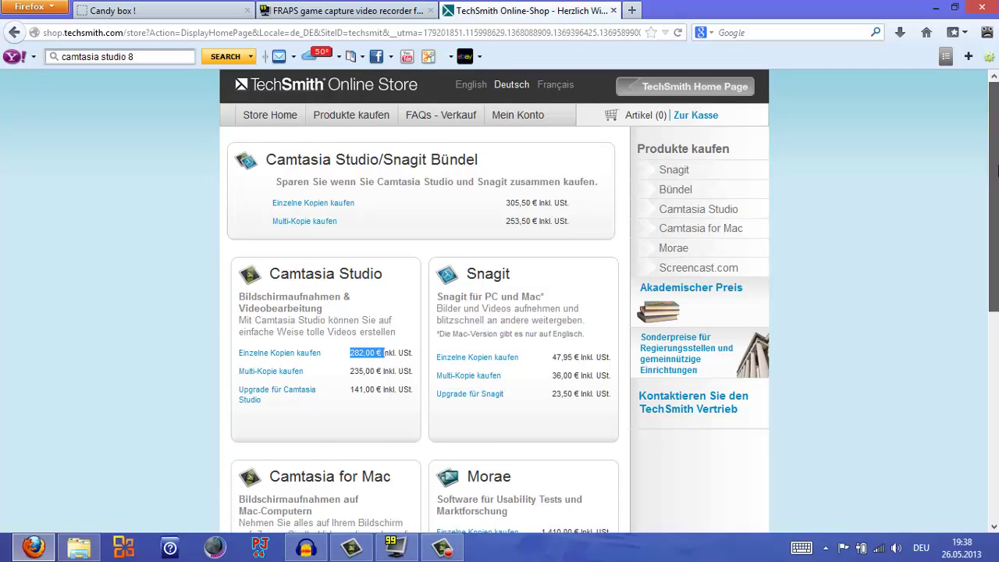
scroll(997, 171, down, 2)
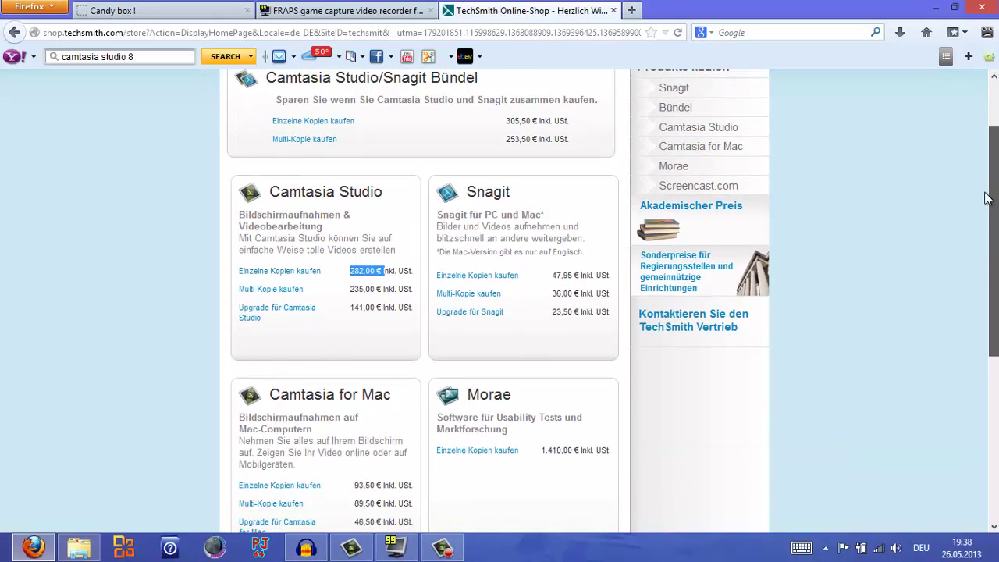
Switch to the Camtasia Studio program and maximize its window.
click(442, 544)
click(442, 545)
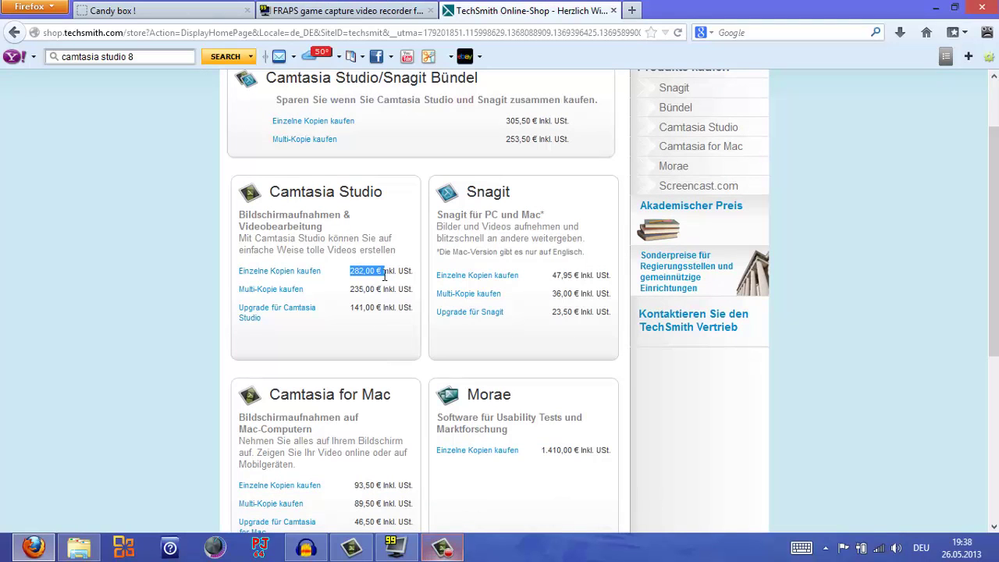
click(352, 550)
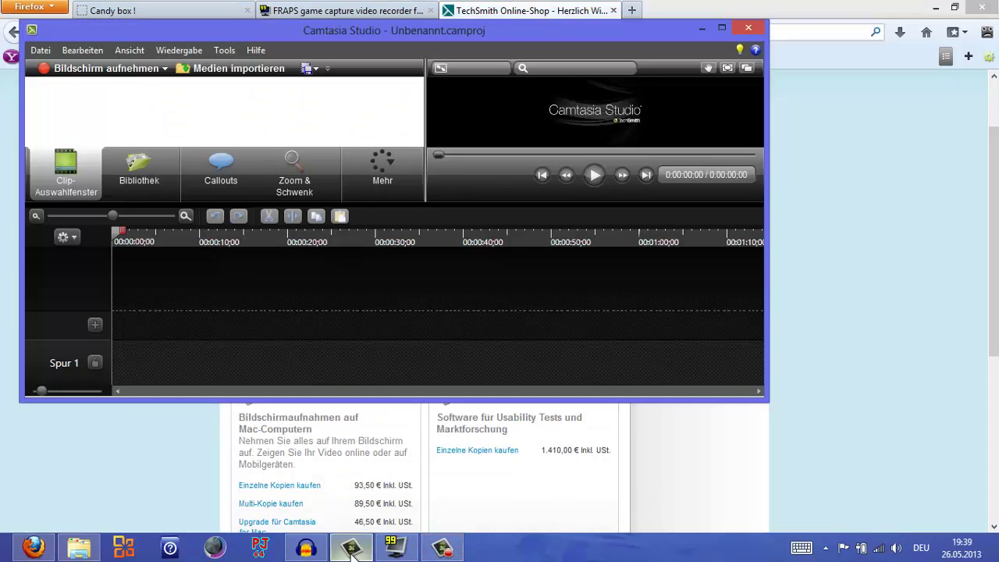
click(719, 30)
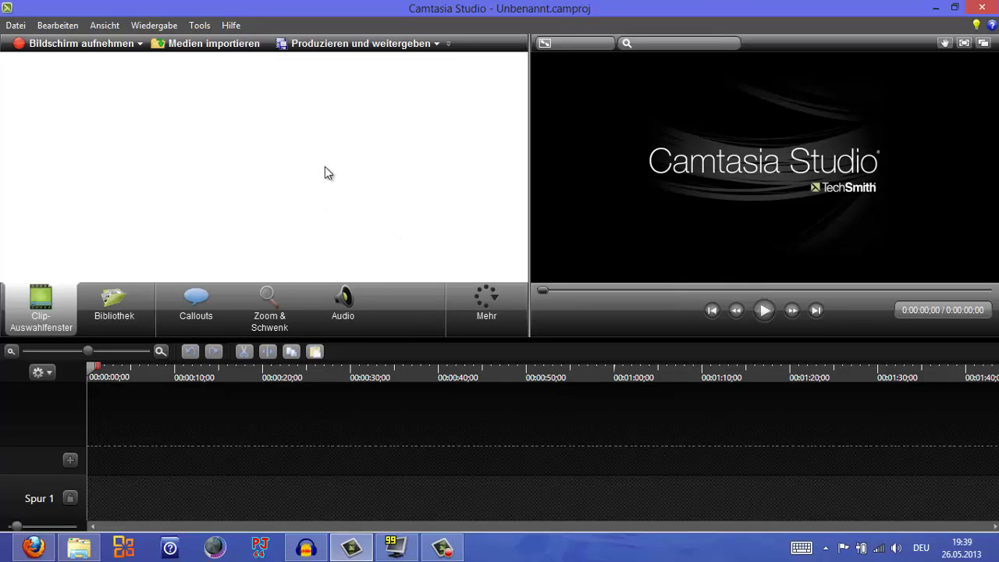
Start opening a project and look inside the first LetsPlay Zelda folder and its skins, overlay and scripts subfolders, returning to the project list.
key(ctrl+o)
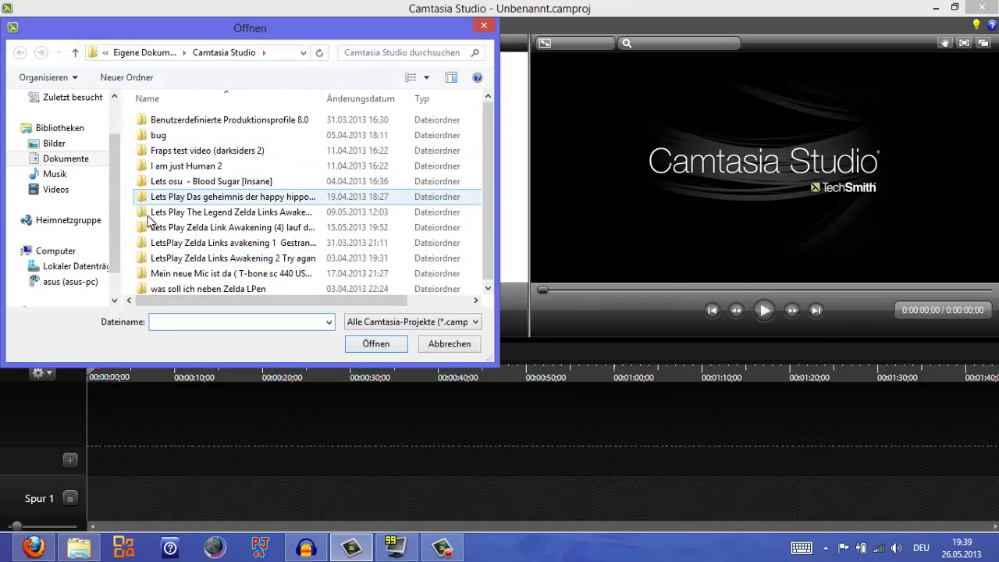
click(224, 245)
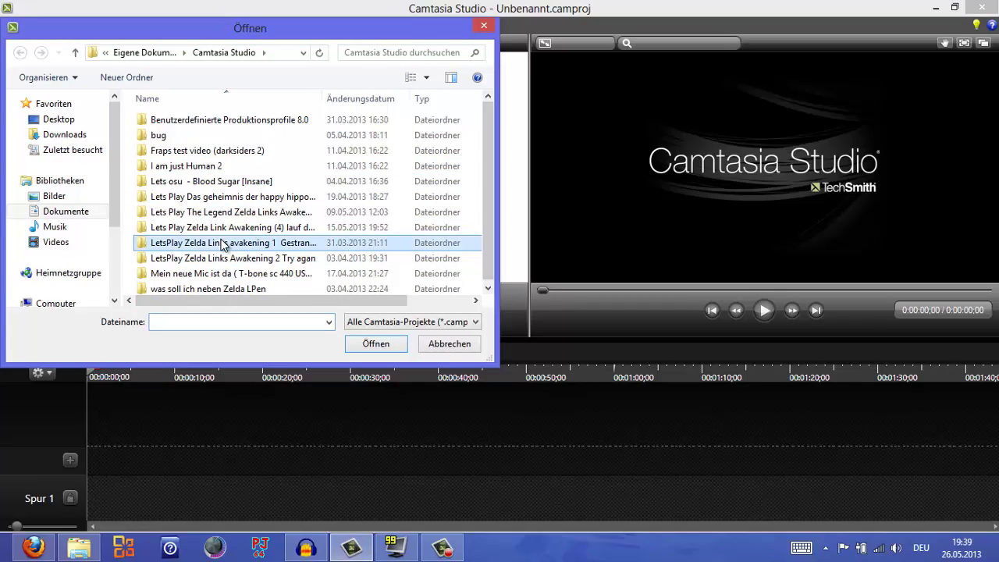
double_click(224, 244)
double_click(175, 135)
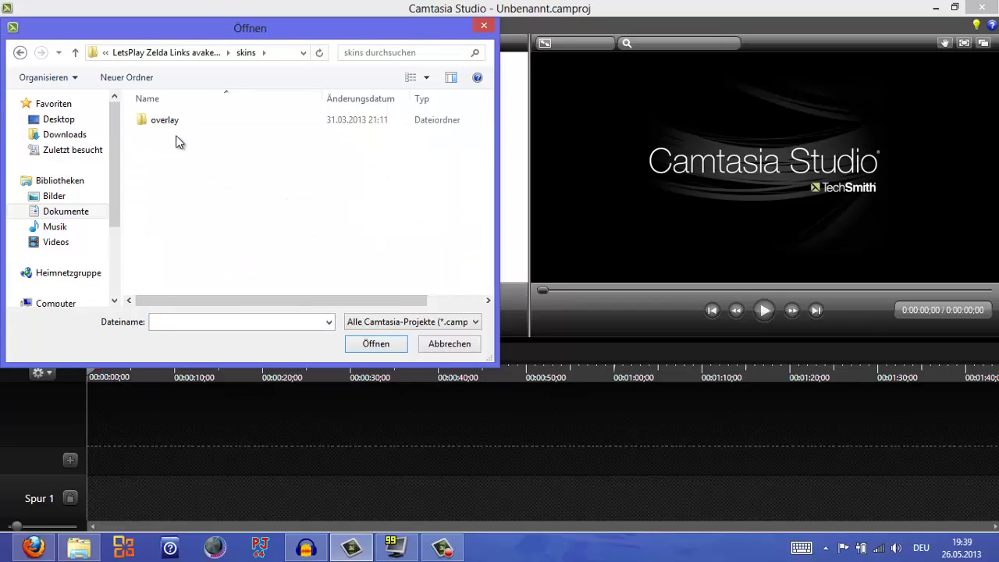
double_click(174, 128)
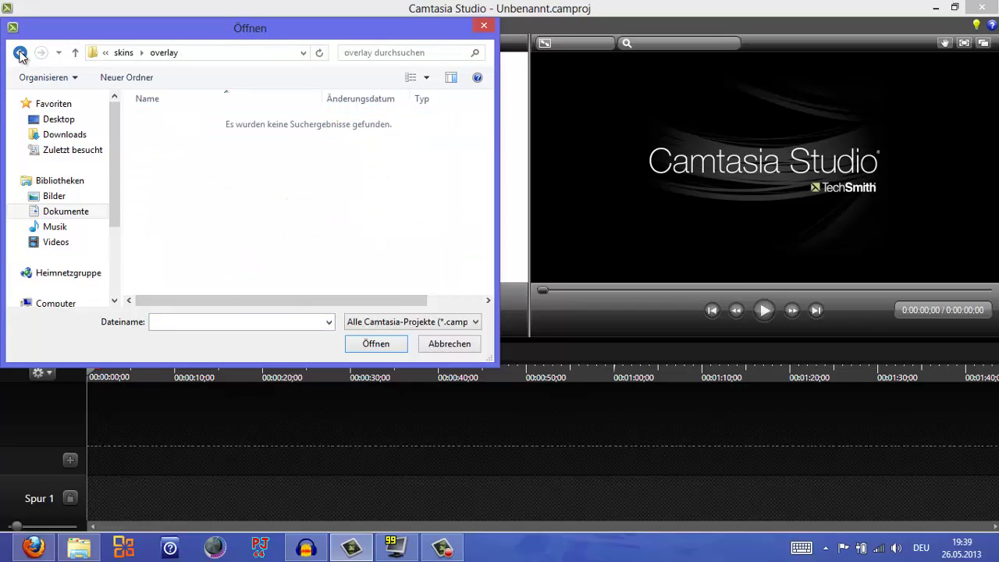
double_click(20, 53)
double_click(185, 124)
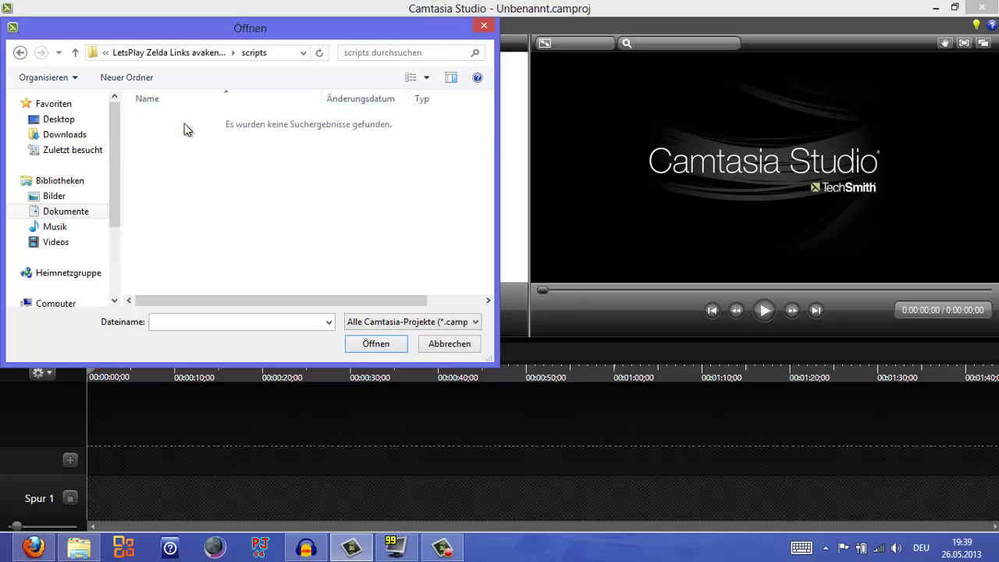
click(17, 54)
click(17, 54)
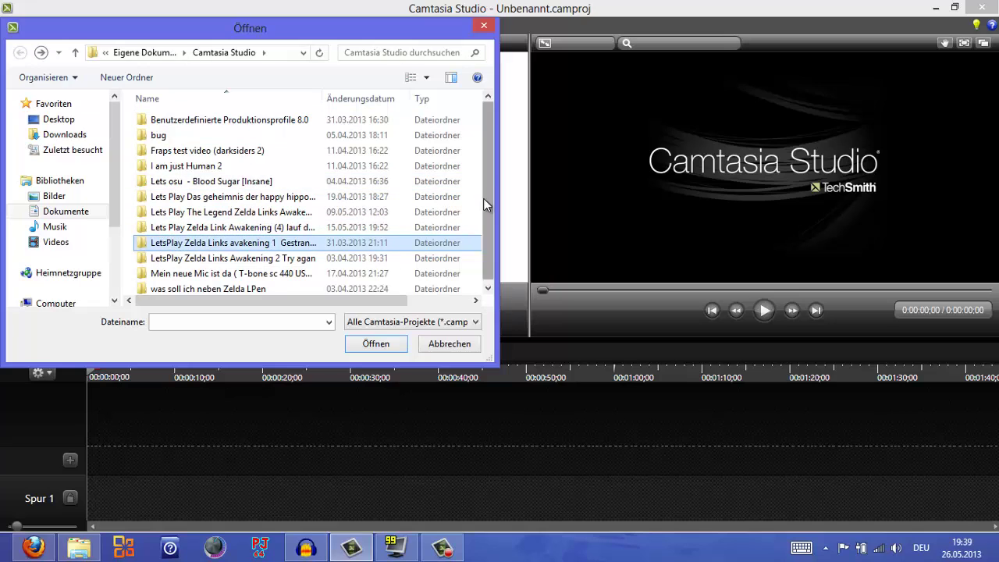
Look for a project in the folders "LetsPlay Zelda Links Awakening 2 Try agan", "bug" and "I am just Human 2", returning to the project list.
scroll(483, 198, down, 1)
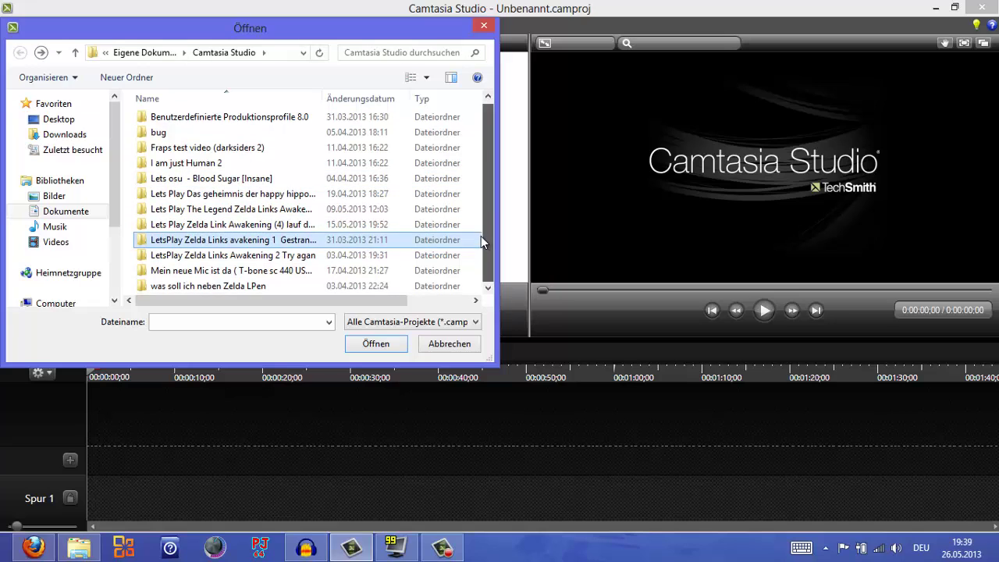
double_click(239, 254)
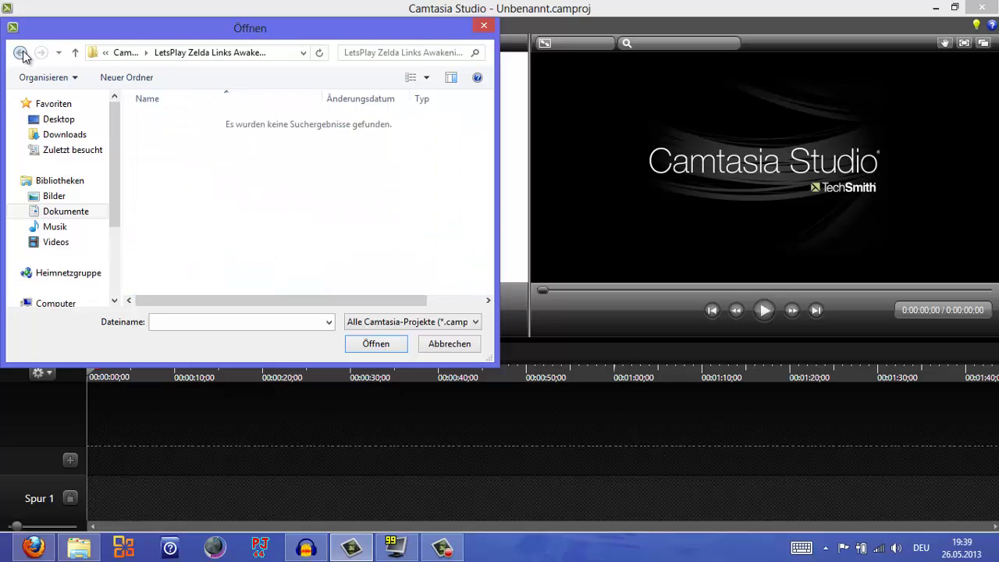
click(21, 53)
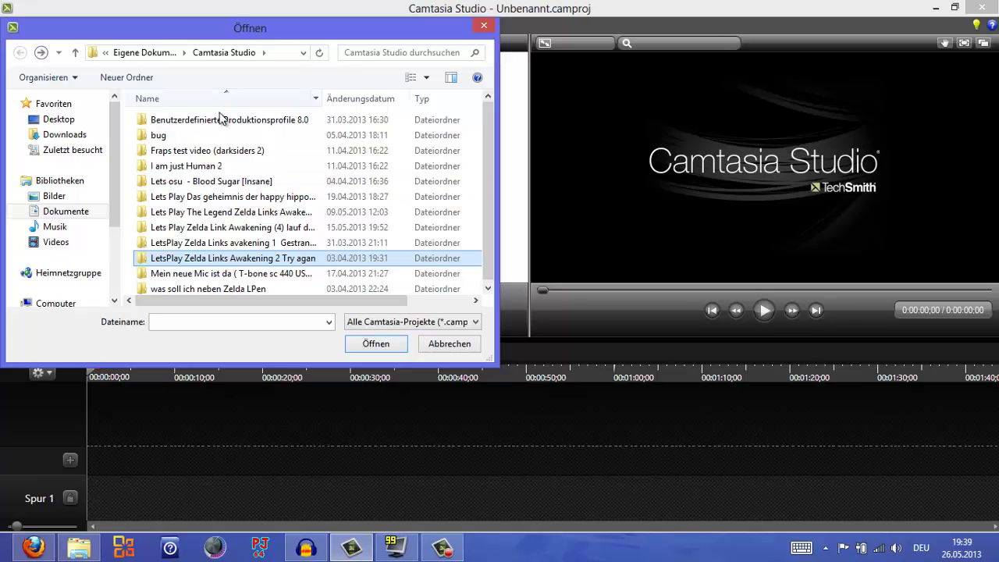
double_click(205, 137)
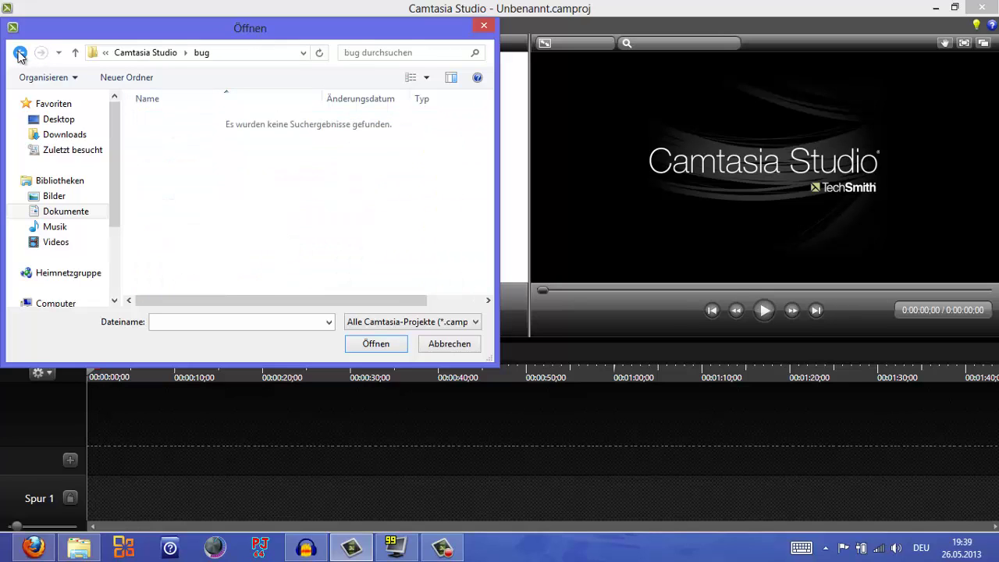
click(20, 53)
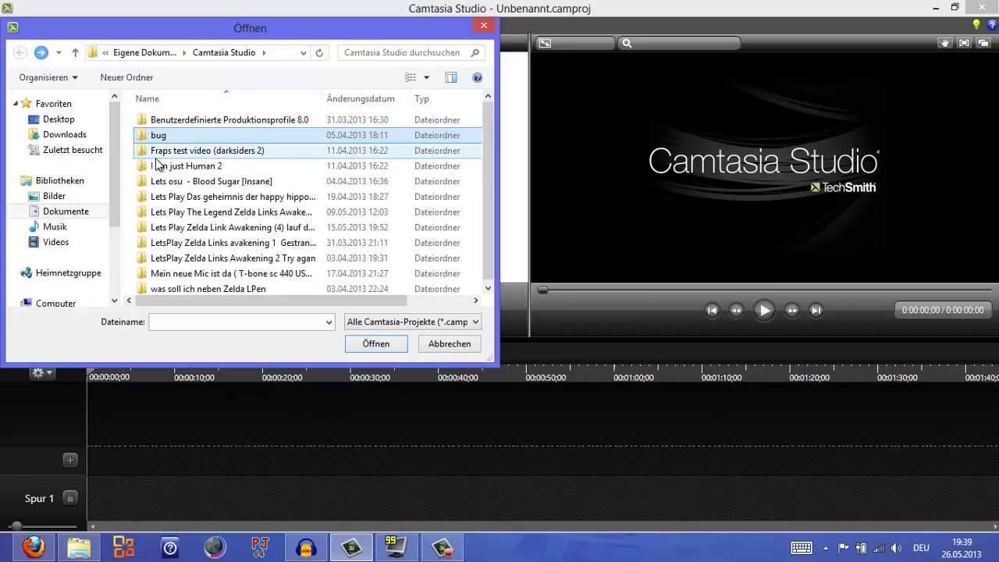
double_click(184, 166)
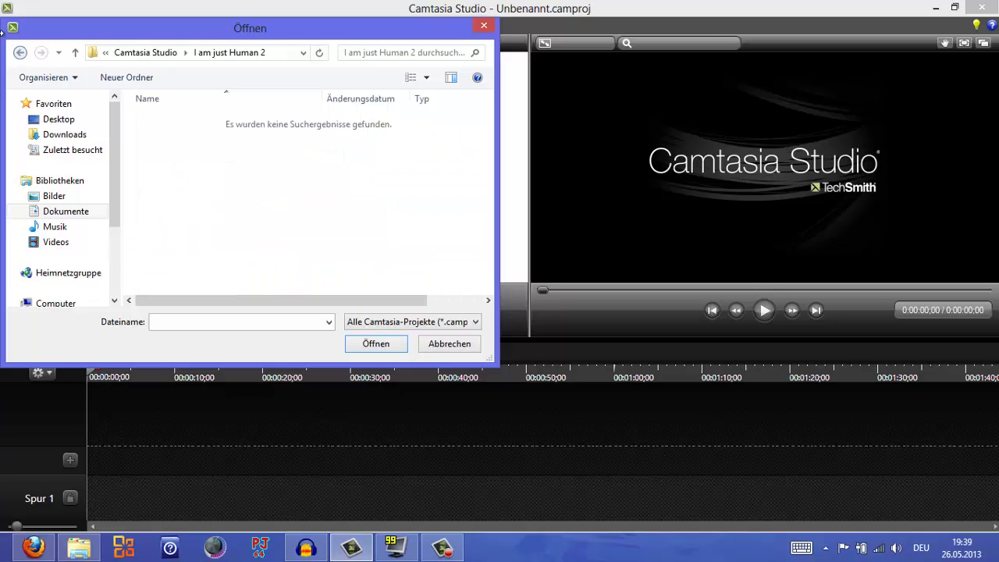
click(19, 53)
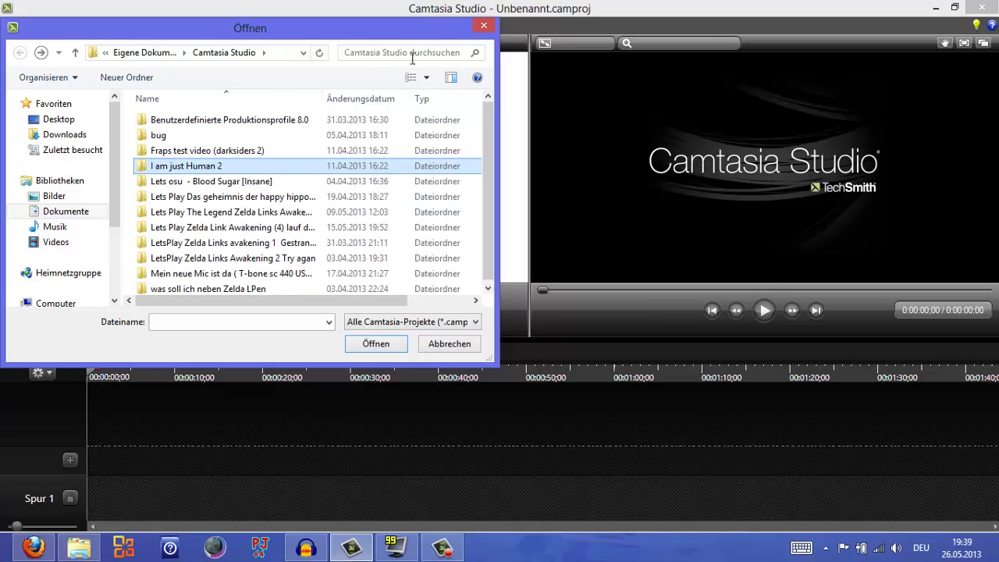
Cancel opening a project and look at the Thema - Calling Lights items in the library.
click(484, 28)
click(118, 309)
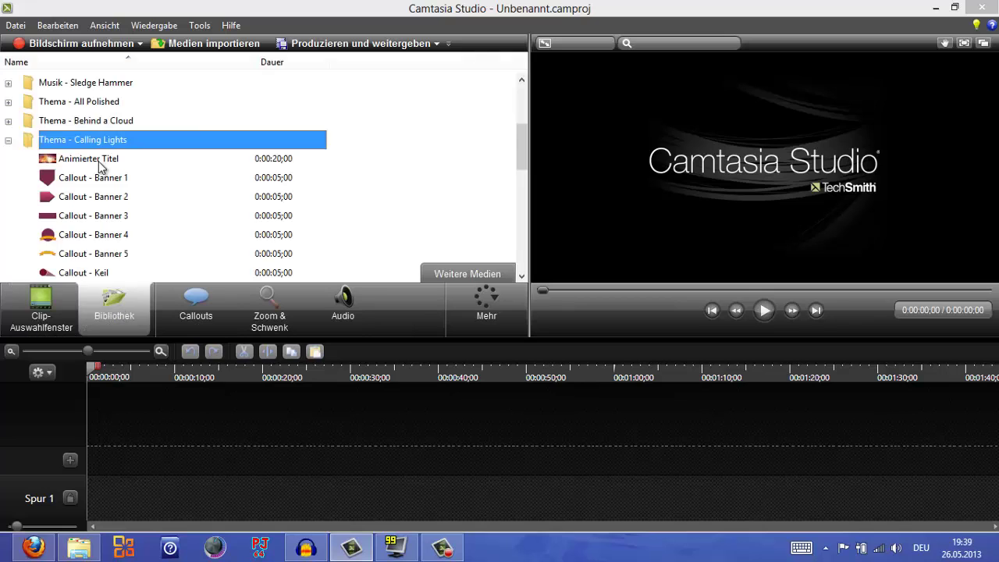
click(107, 181)
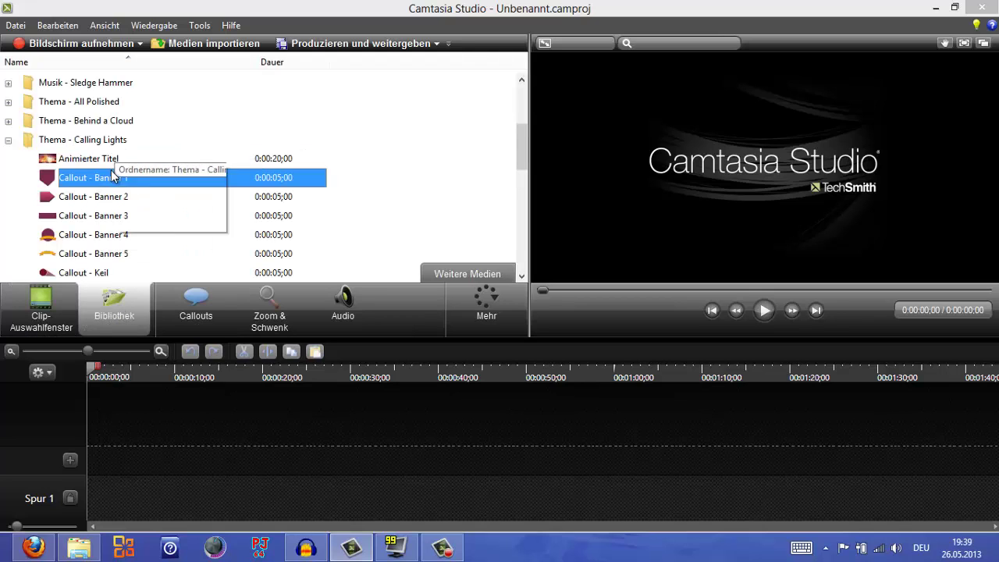
key(ctrl+a)
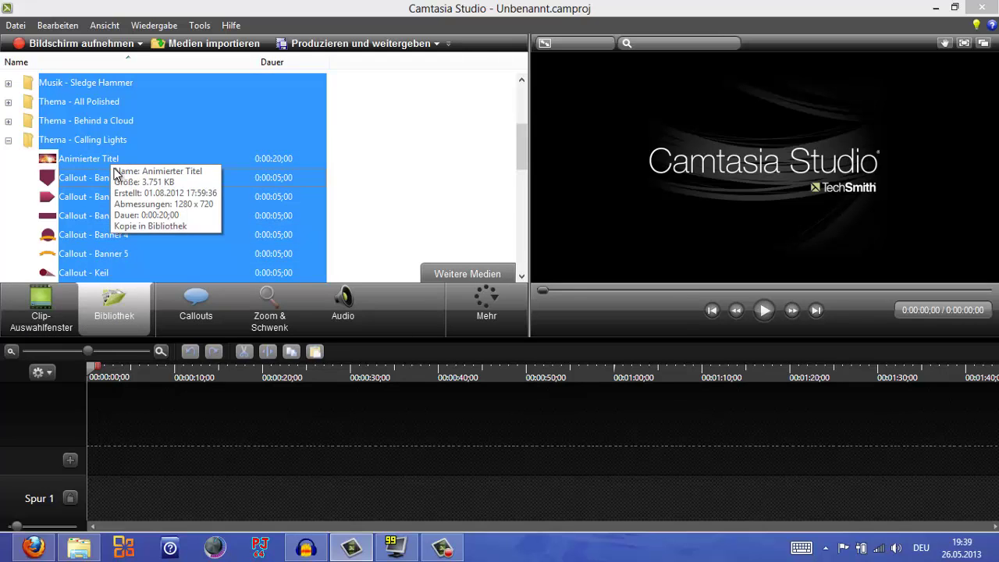
click(419, 193)
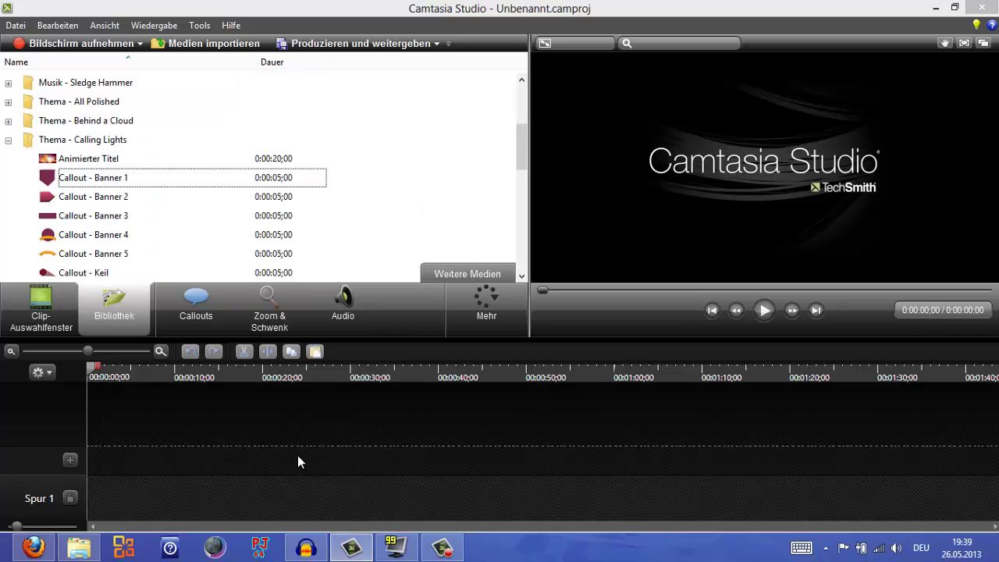
Reduce the Camtasia Studio window, minimize the browser behind it and move the window aside to uncover the desktop shortcuts.
click(954, 7)
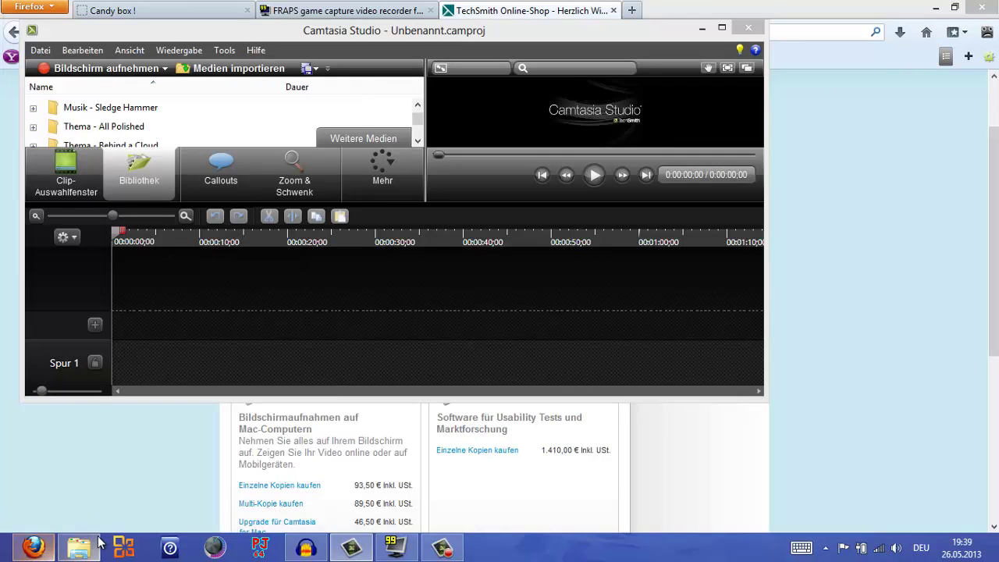
mouse_move(88, 548)
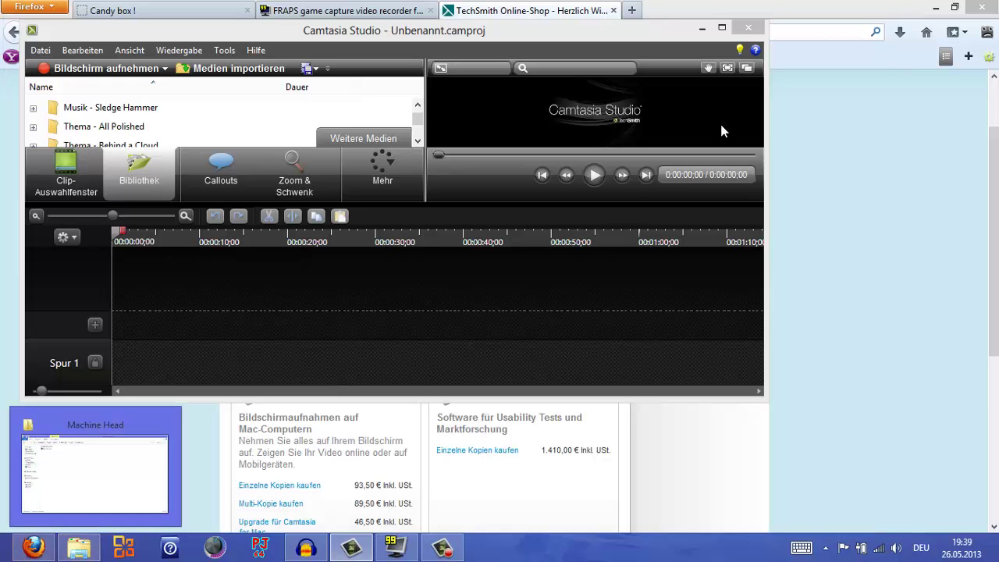
click(942, 9)
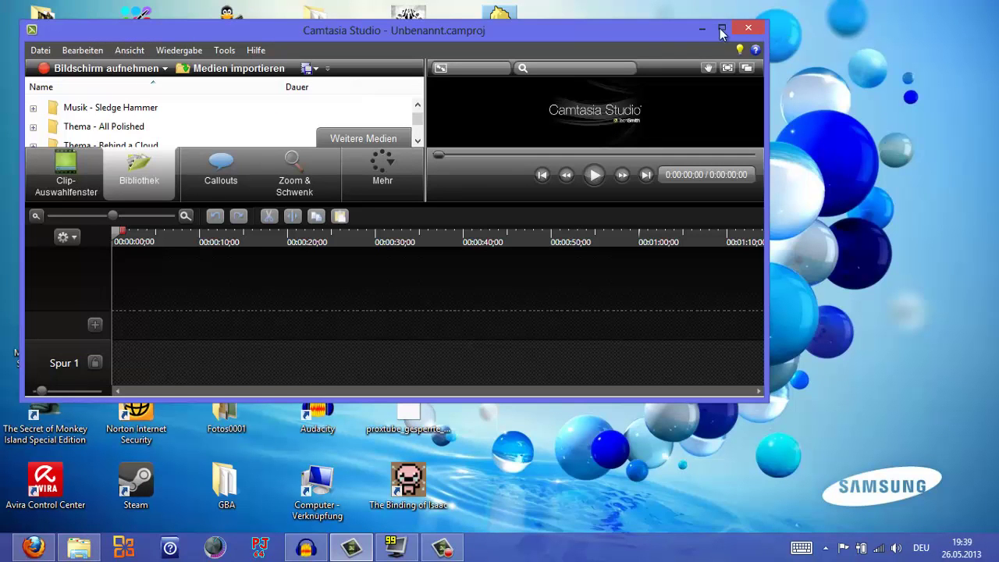
drag(623, 36, 826, 42)
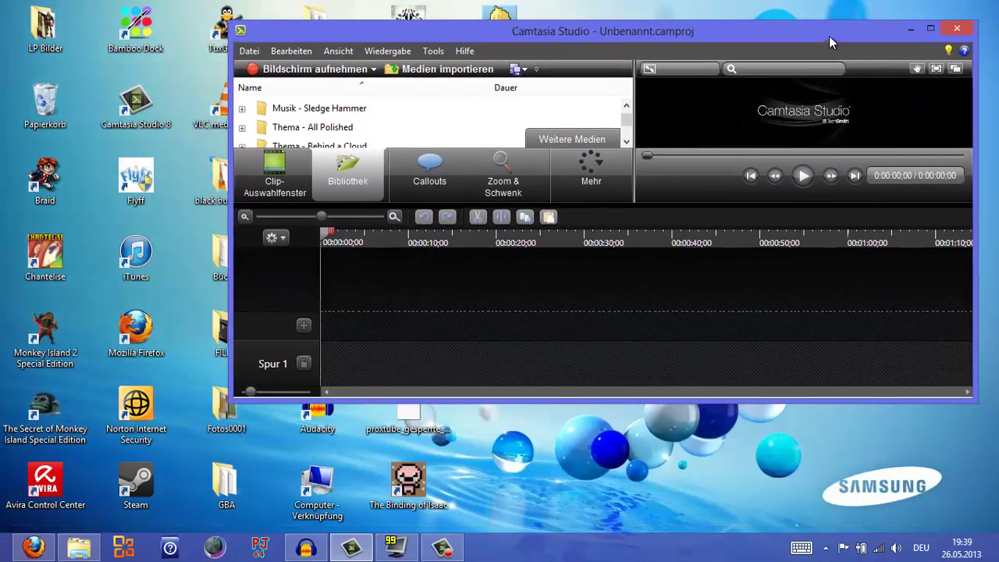
Look for recordings in the Movies subfolder of the Fraps folder on drive C, returning to the drive's folder list.
click(310, 488)
double_click(311, 488)
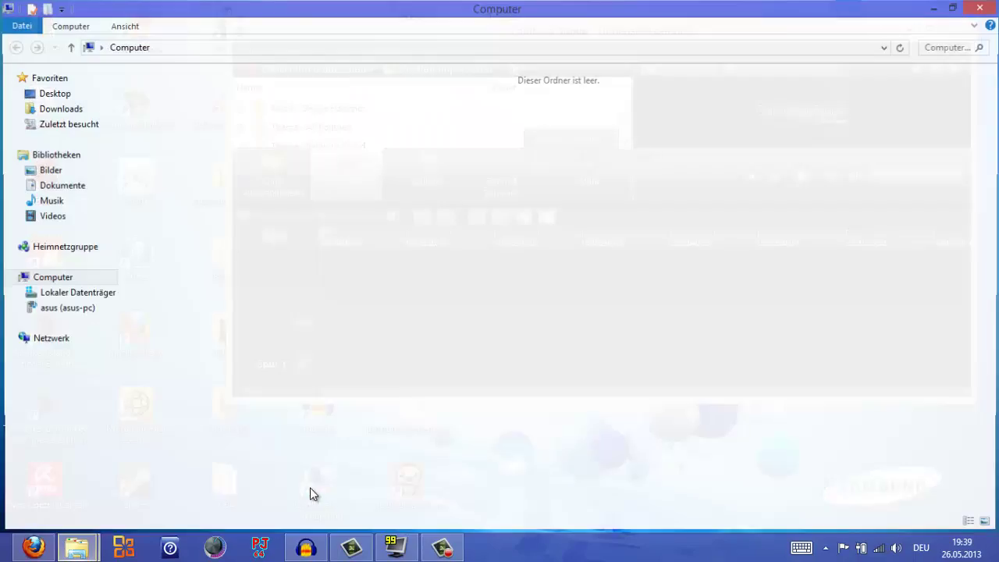
click(224, 127)
double_click(224, 128)
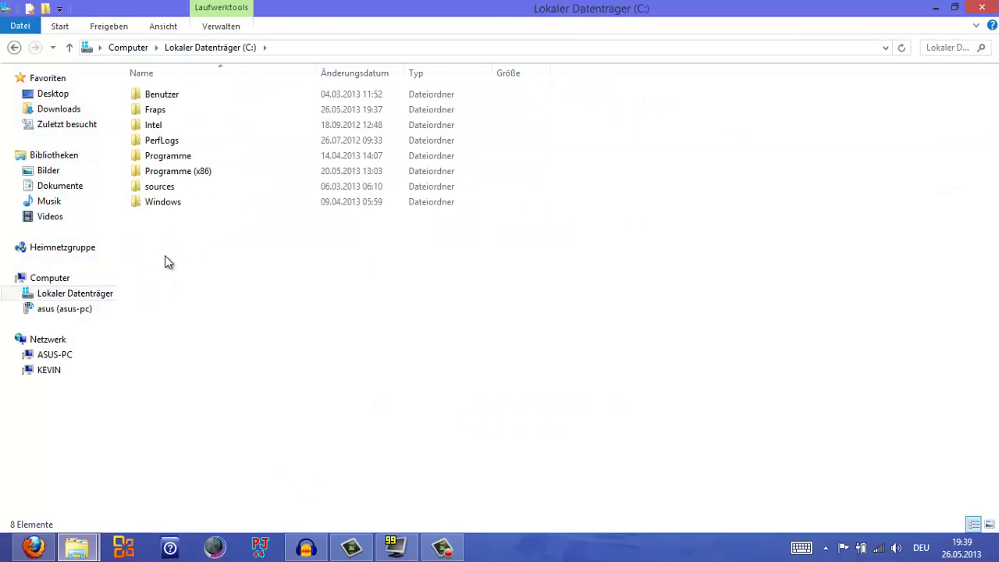
double_click(189, 117)
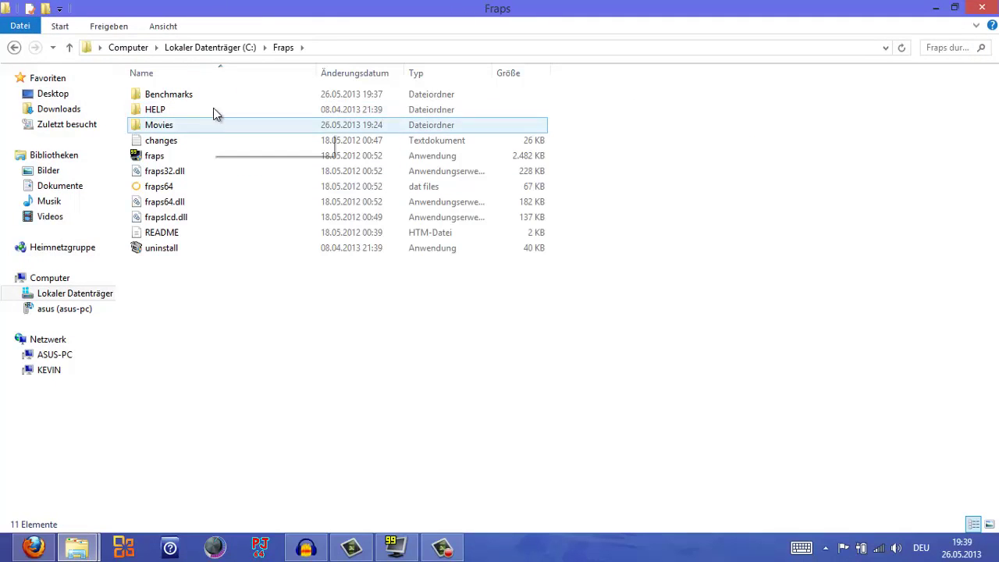
click(206, 131)
double_click(207, 130)
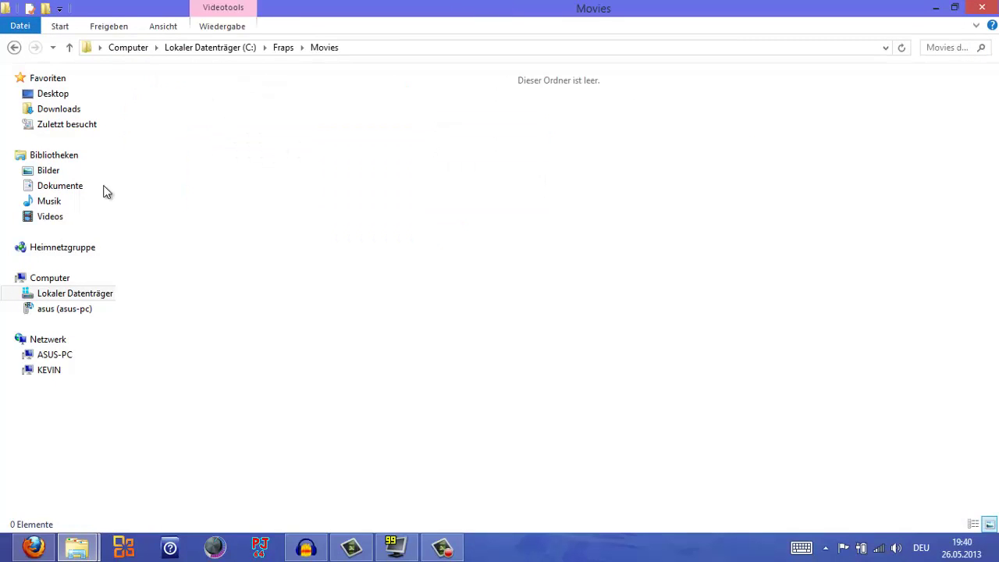
click(14, 49)
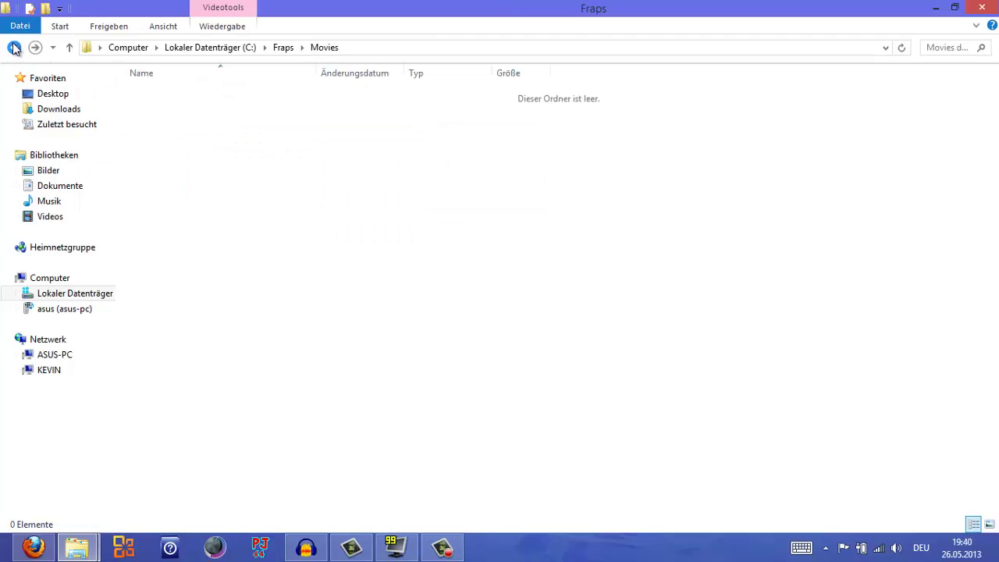
click(14, 49)
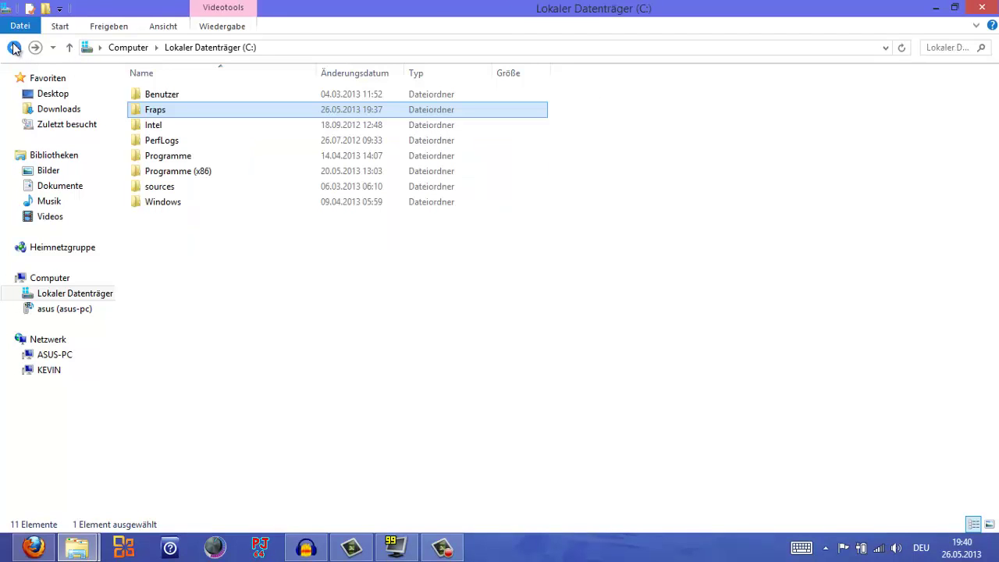
Look in the CyberLink documents folder, and open "Lets osu - Blood Sugar [Insane]" inside the Camtasia Studio documents folder.
click(64, 186)
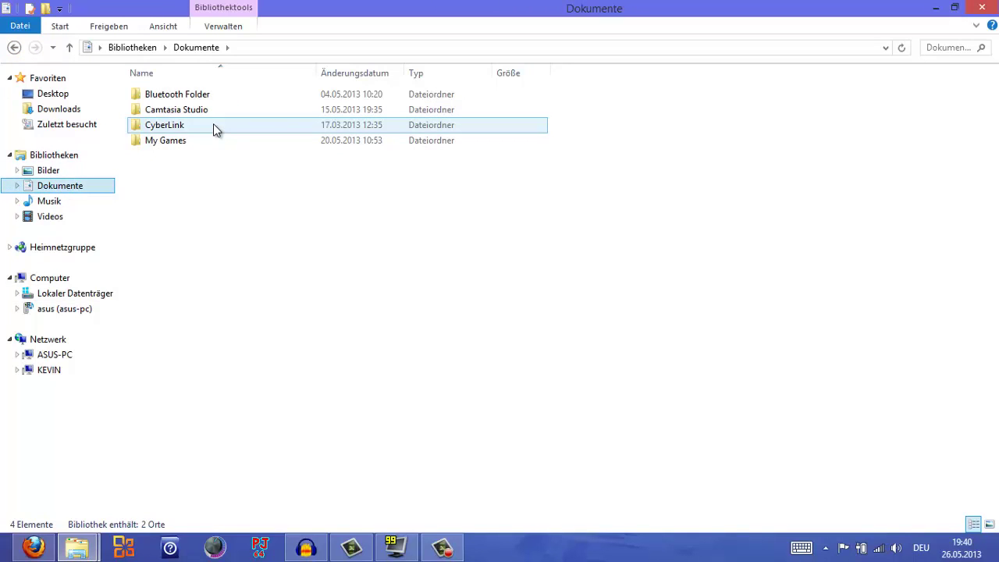
double_click(214, 124)
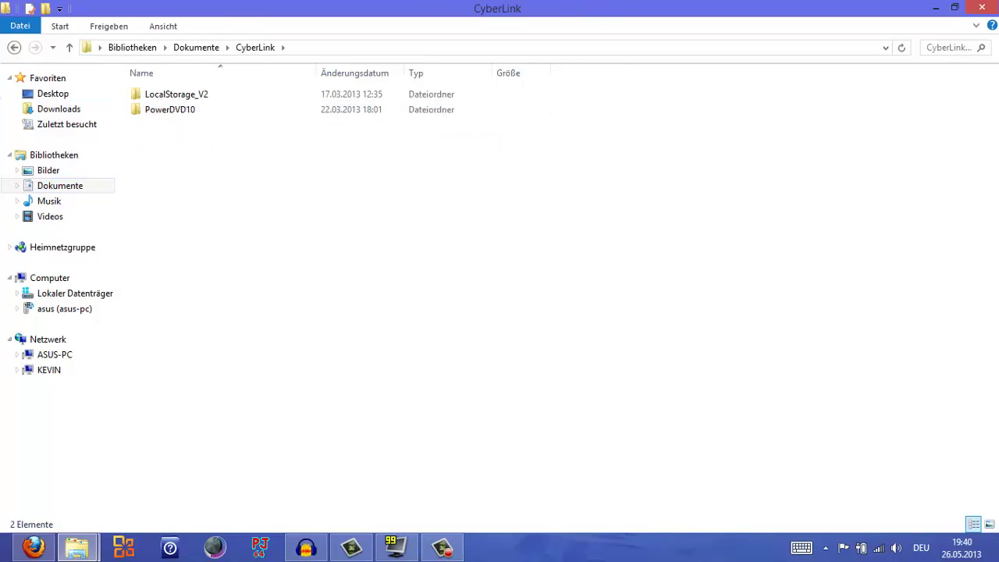
click(14, 47)
double_click(198, 112)
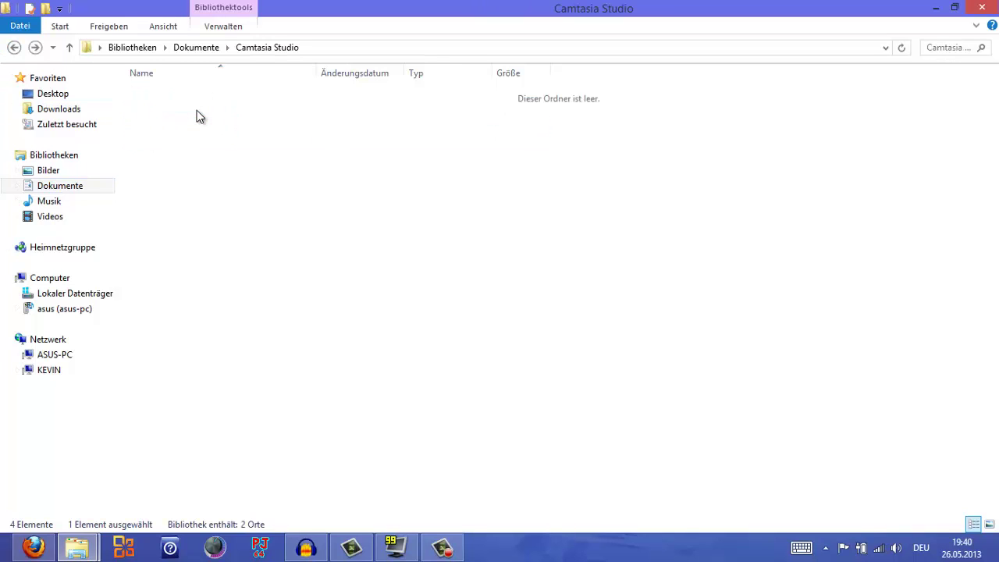
double_click(190, 157)
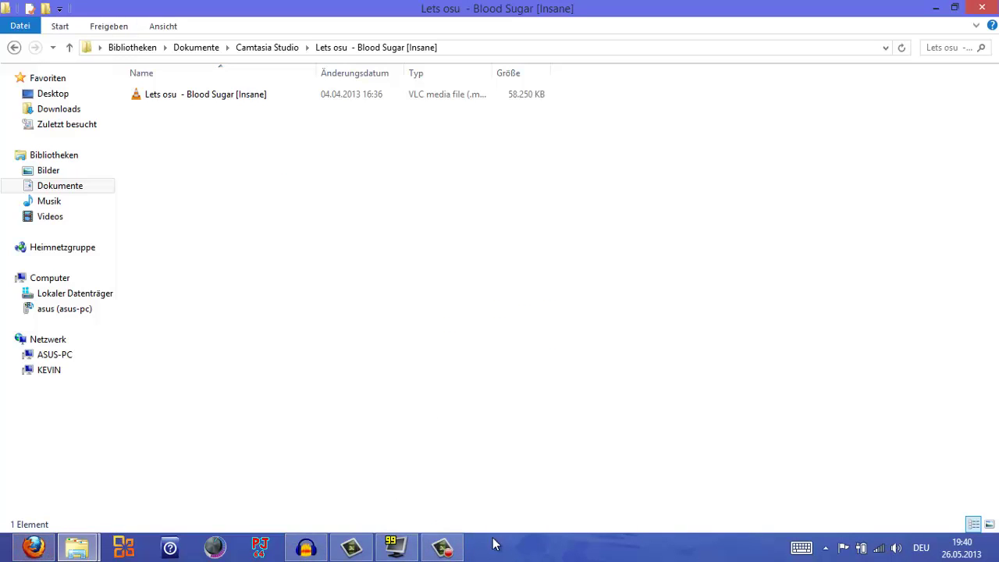
Try to add the "Lets osu - Blood Sugar [Insane]" video from its folder to the Camtasia Studio timeline, and enlarge the editor window vertically.
click(352, 548)
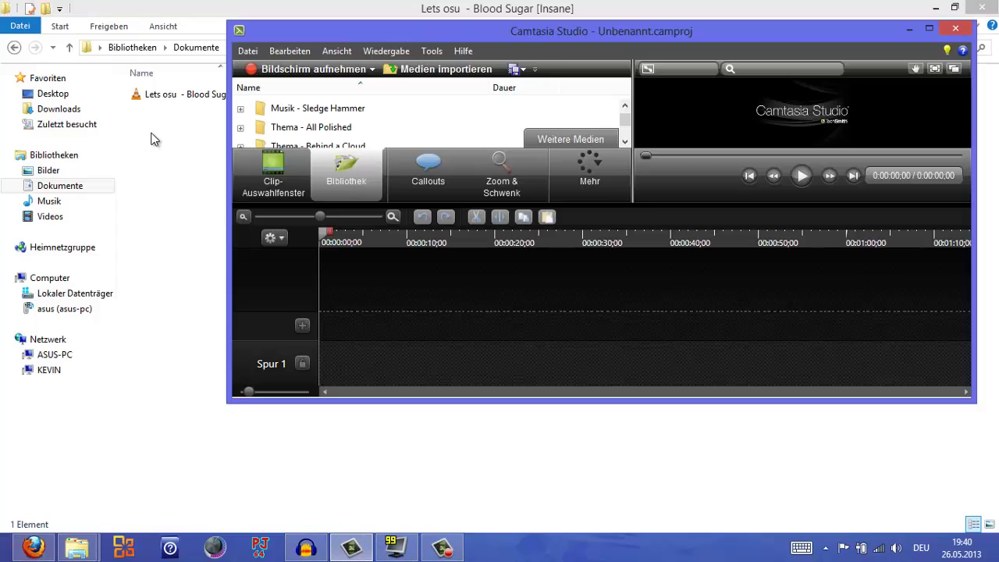
drag(156, 94, 482, 339)
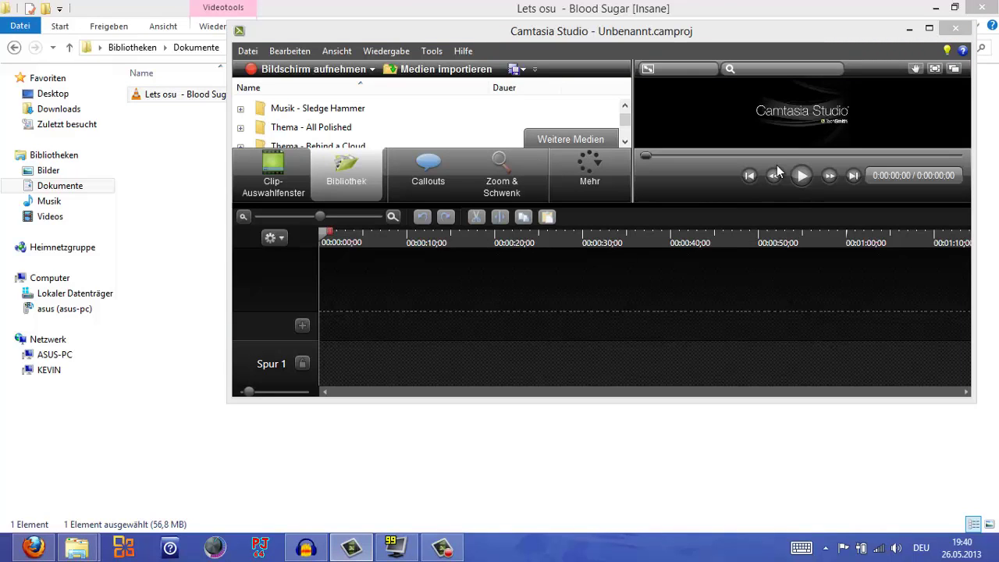
double_click(663, 22)
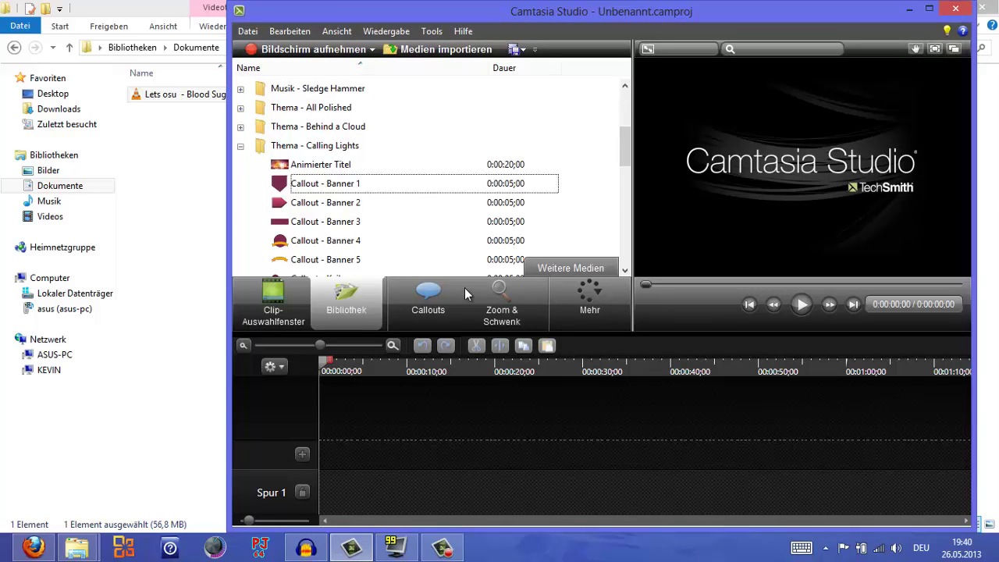
Check the "Fraps test video (darksiders 2)" folder and import the video "I am just Human 2" from its own folder.
click(396, 49)
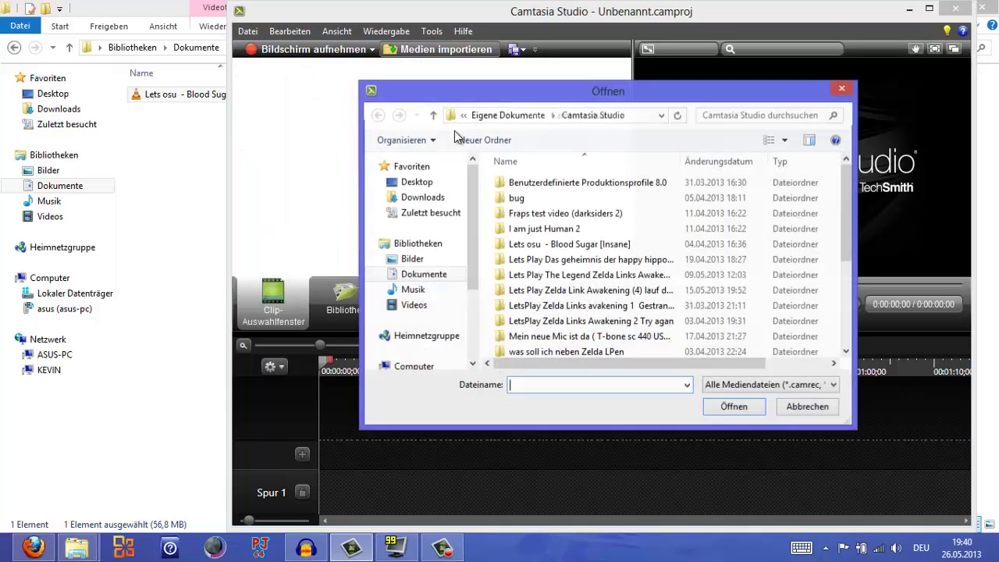
double_click(552, 214)
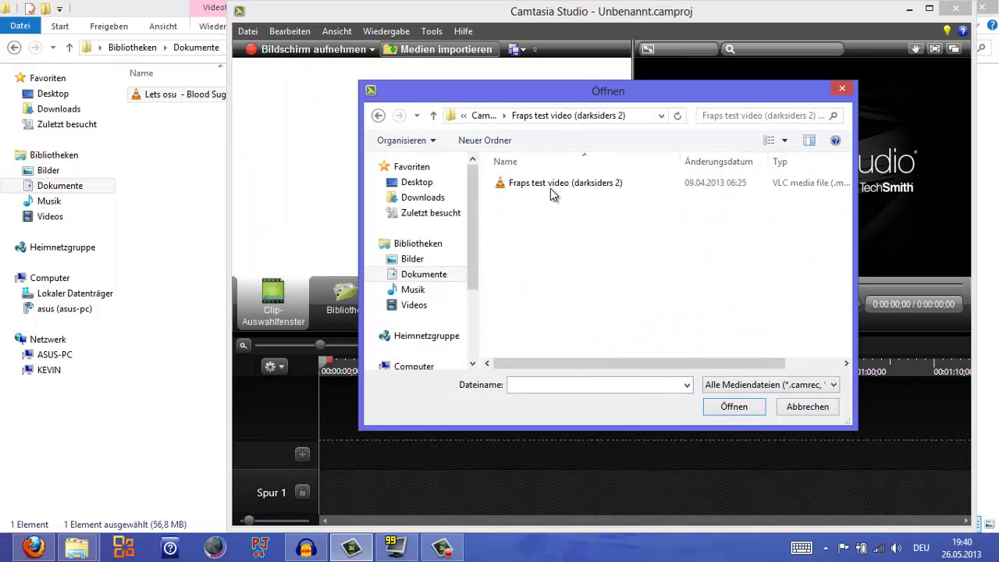
click(379, 116)
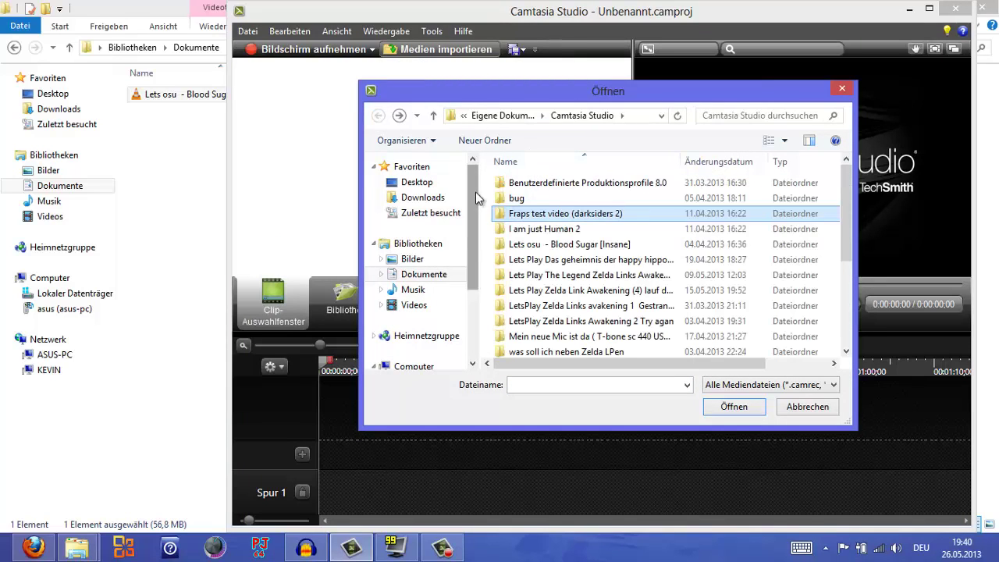
double_click(552, 229)
double_click(515, 183)
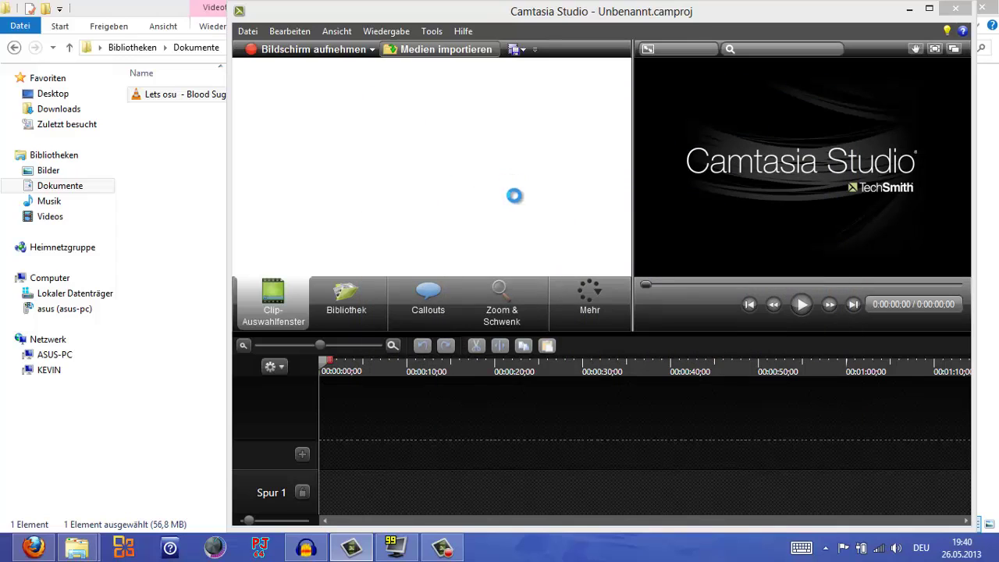
Glance at the file manager window, then return to Camtasia Studio and maximize its window.
click(167, 94)
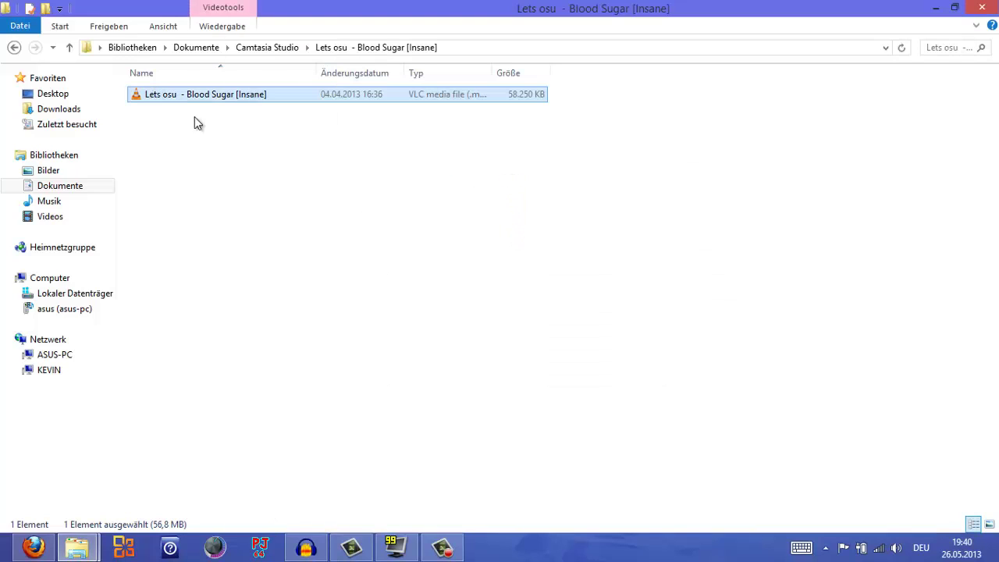
click(351, 547)
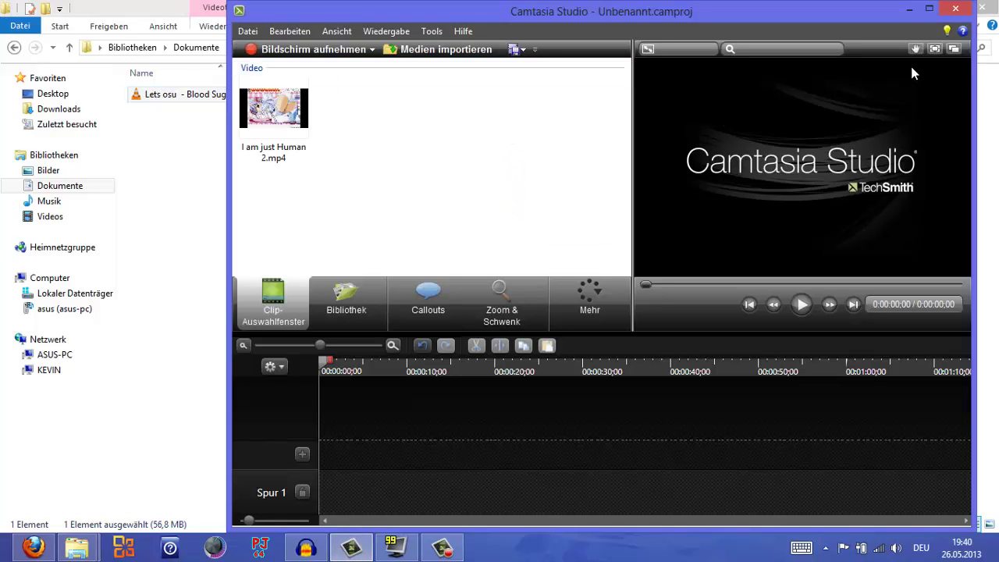
click(929, 9)
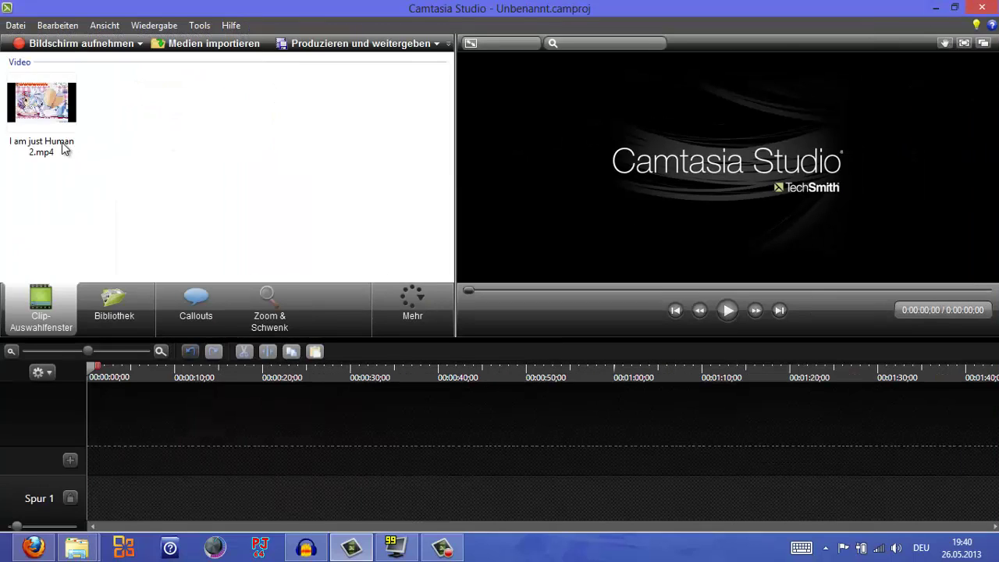
Add the clip "I am just Human 2.mp4" to Spur 1 and set the editing dimensions to 1280 x 720, YouTube & Screencast (16:9).
drag(64, 148, 200, 394)
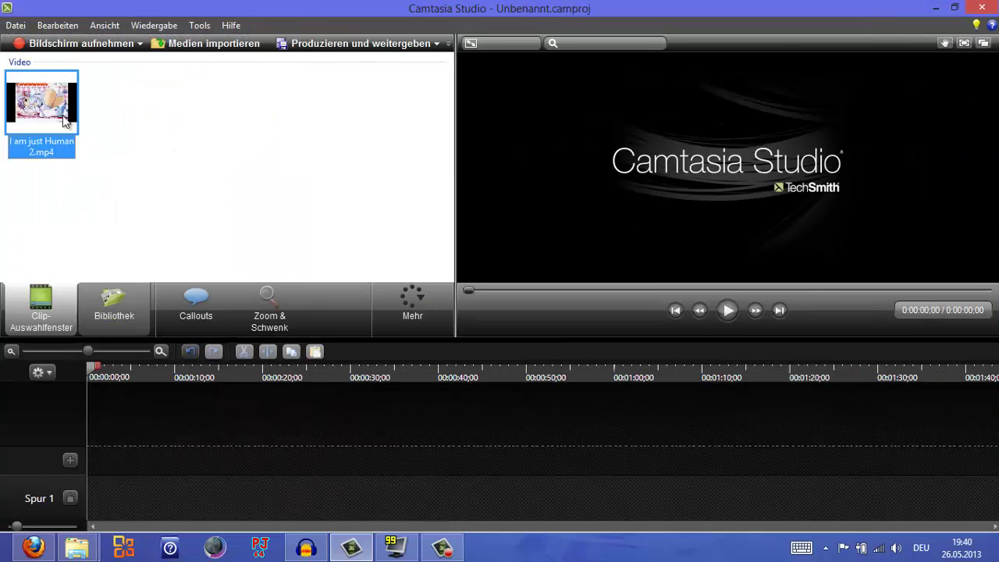
right_click(53, 79)
click(82, 89)
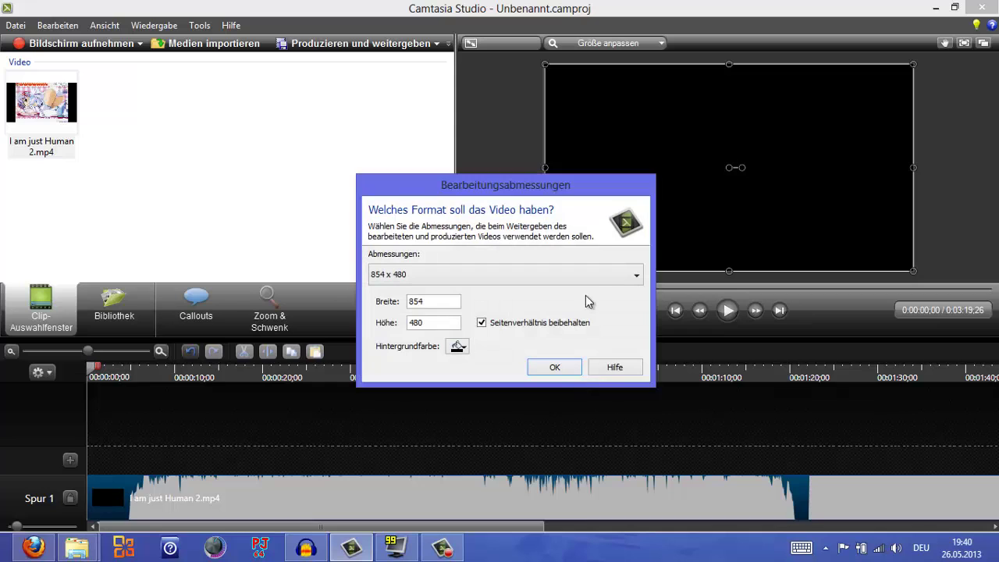
click(595, 279)
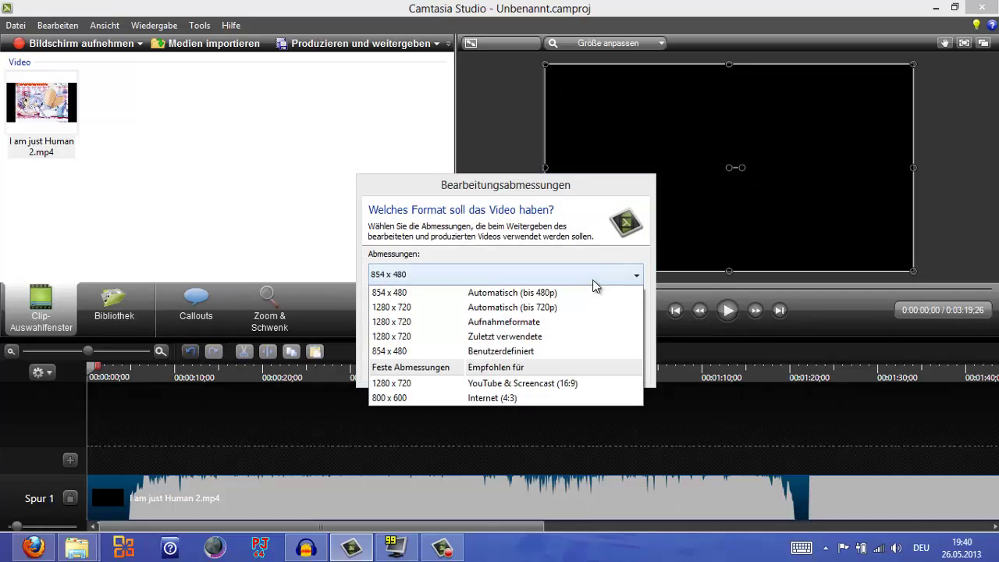
click(542, 383)
click(554, 368)
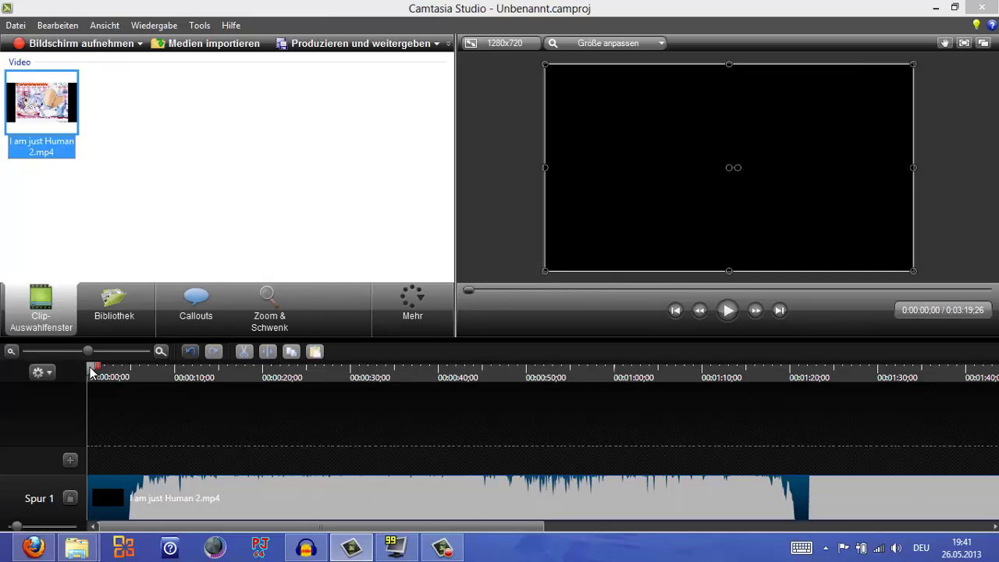
Move the playhead past the 30-second mark, then play a short part of the clip and pause it.
click(213, 368)
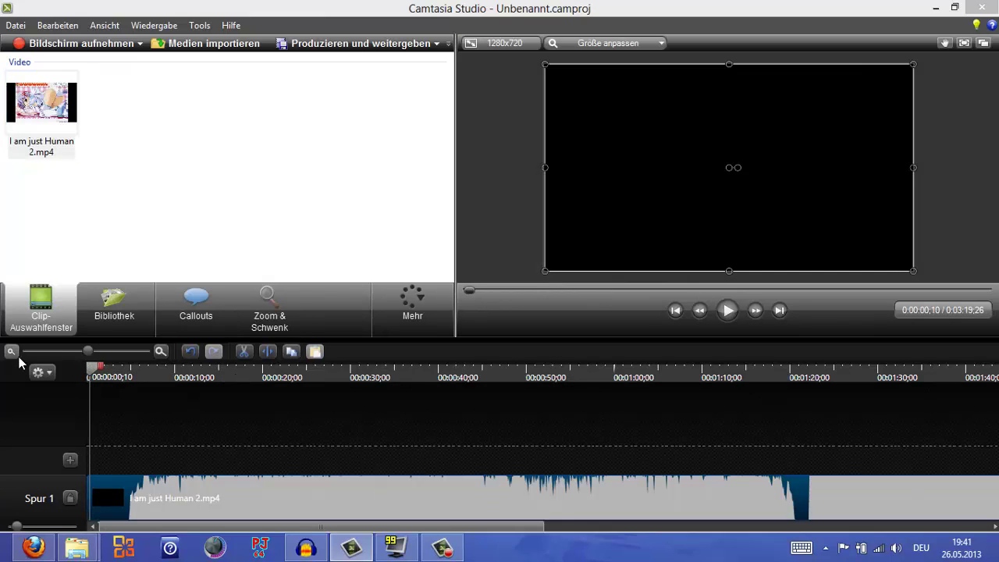
drag(100, 366, 356, 395)
key(space)
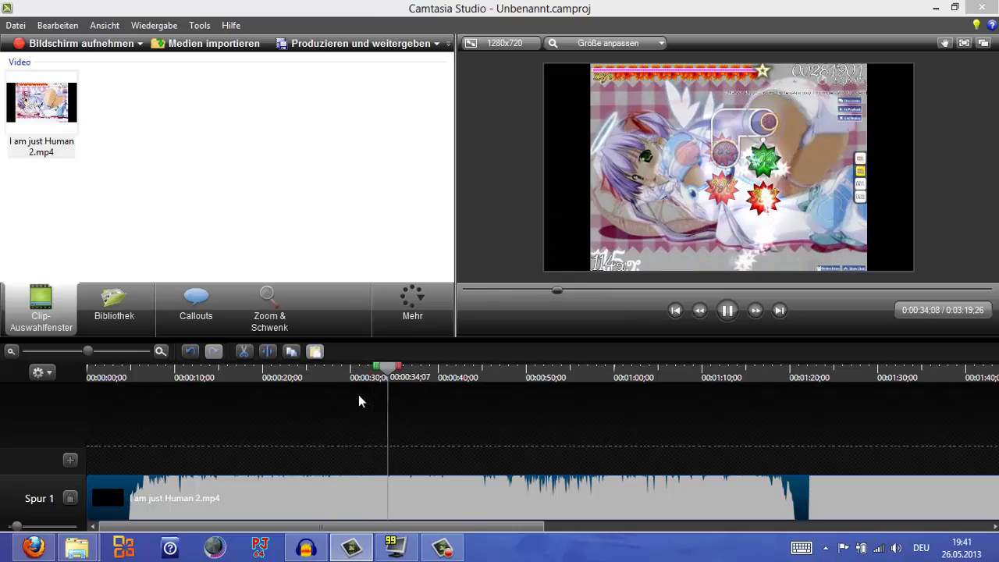
key(space)
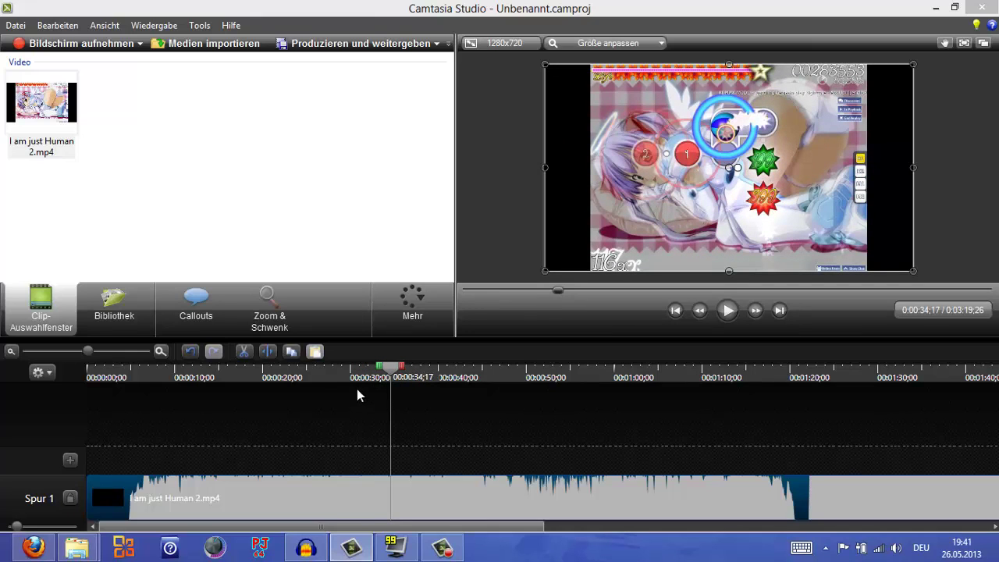
Cut out the section of the Spur 1 clip between 0:00:34;17 and 0:00:35;15 and close the resulting gap.
key(s)
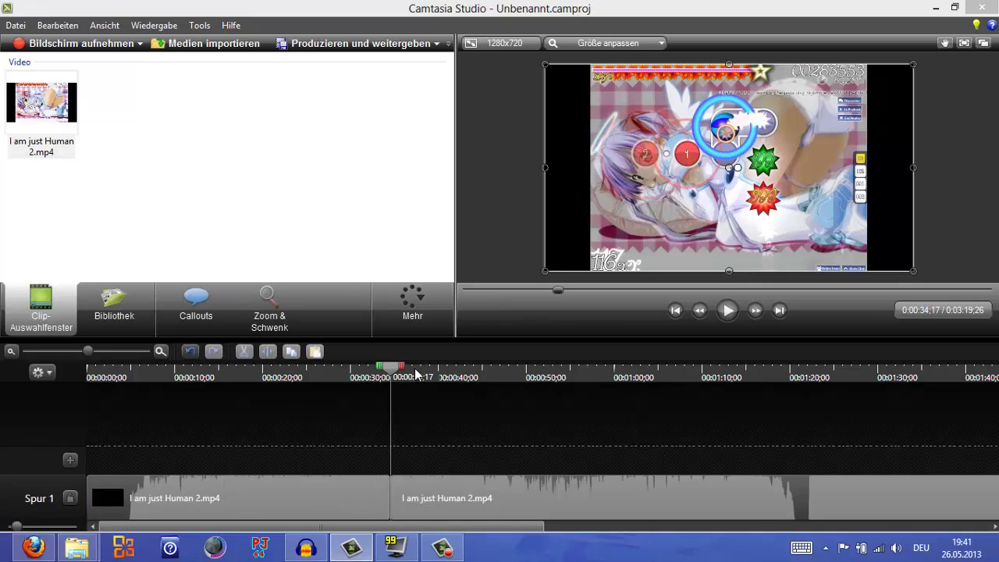
drag(399, 372, 404, 371)
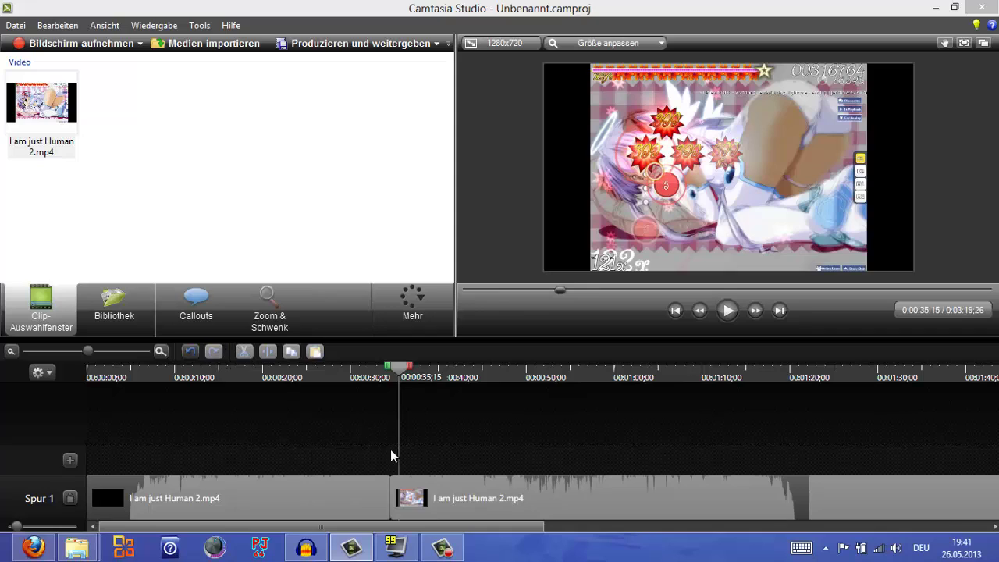
click(416, 496)
click(398, 497)
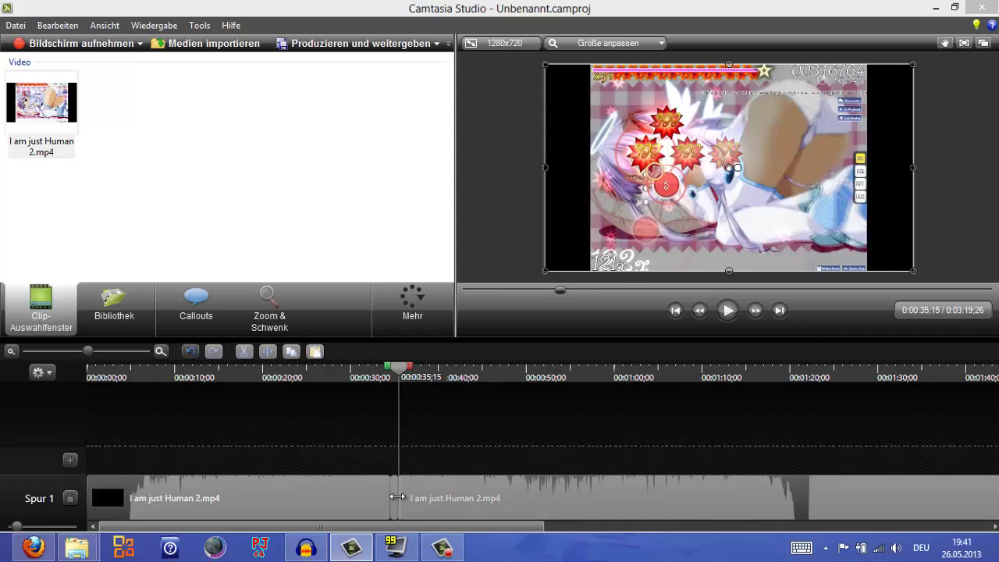
key(Delete)
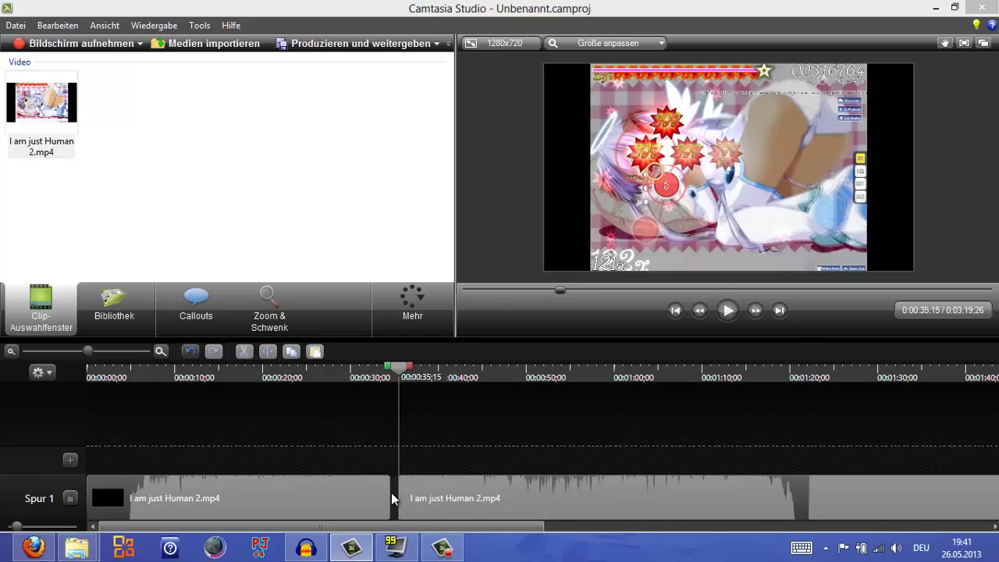
drag(419, 485, 323, 502)
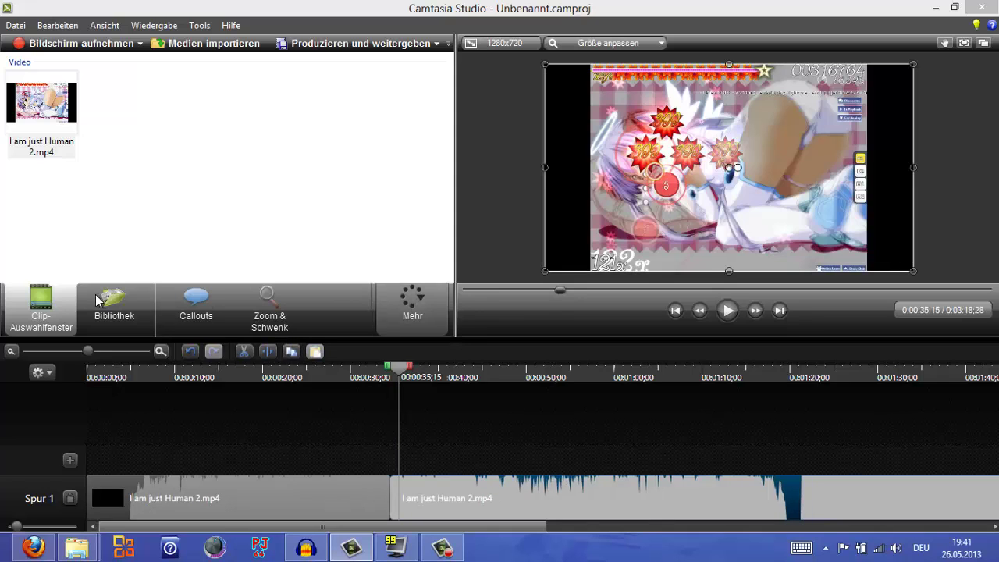
Lower the system volume to 56, play the timeline from just before the cut, and pause at 0:00:36;16.
drag(92, 352, 99, 351)
key(XF86AudioLowerVolume)
key(XF86AudioLowerVolume)
key(XF86AudioLowerVolume)
key(XF86AudioLowerVolume)
key(XF86AudioLowerVolume)
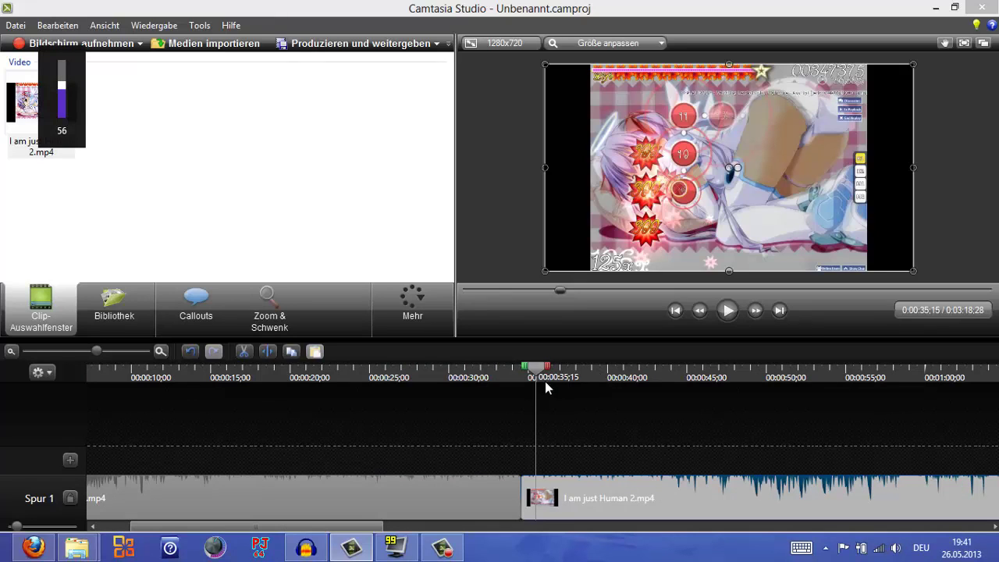
drag(537, 367, 508, 373)
key(space)
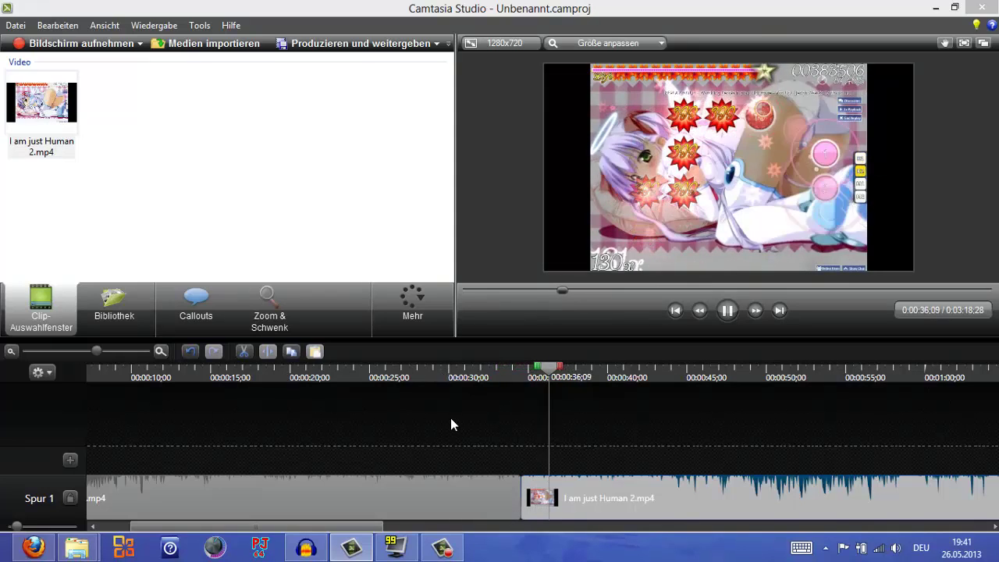
key(space)
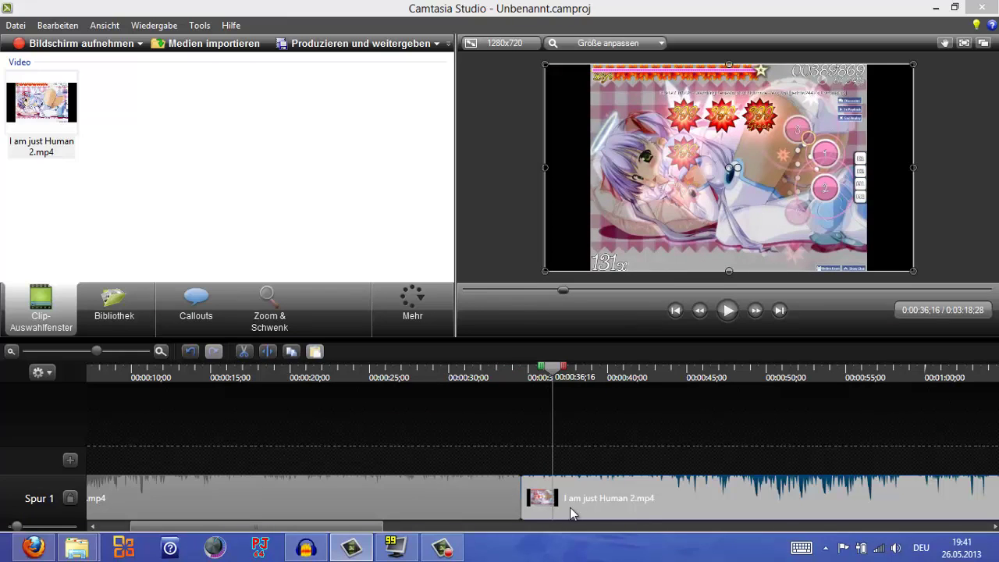
Split the clip at 0:00:36;16, then view the Clip-Geschwindigkeit settings of the short middle piece without changing them.
click(627, 502)
drag(628, 501, 659, 502)
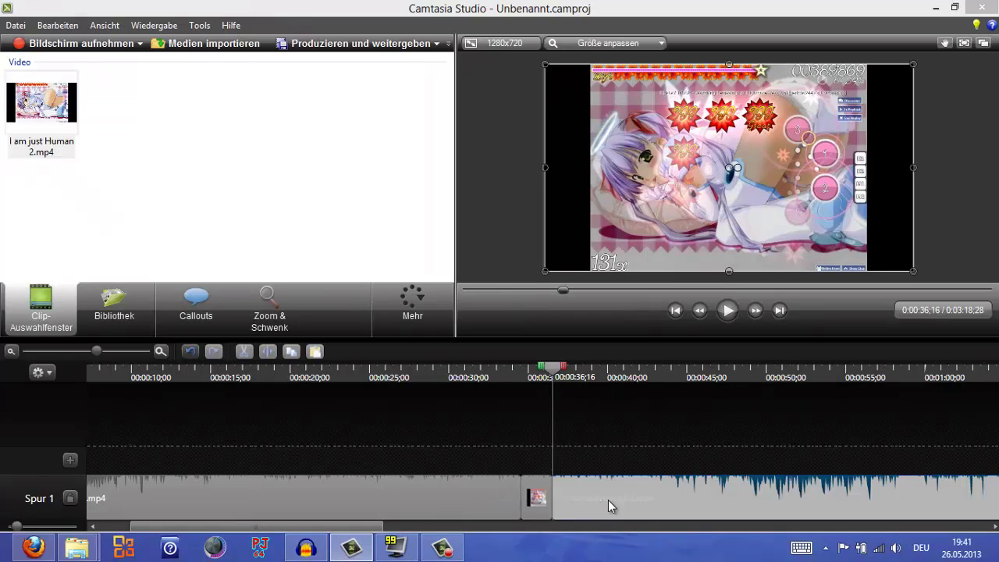
click(531, 502)
right_click(530, 498)
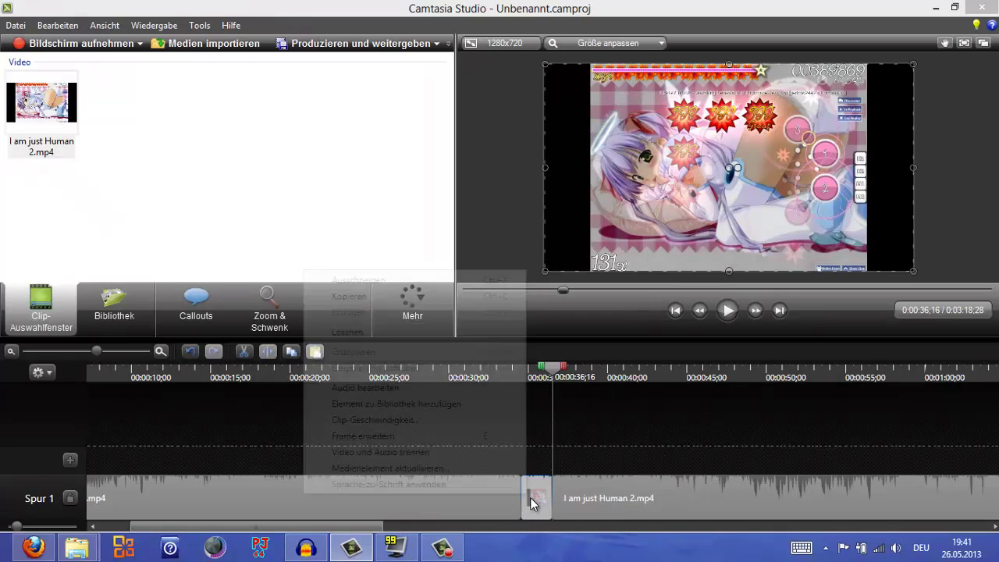
click(408, 420)
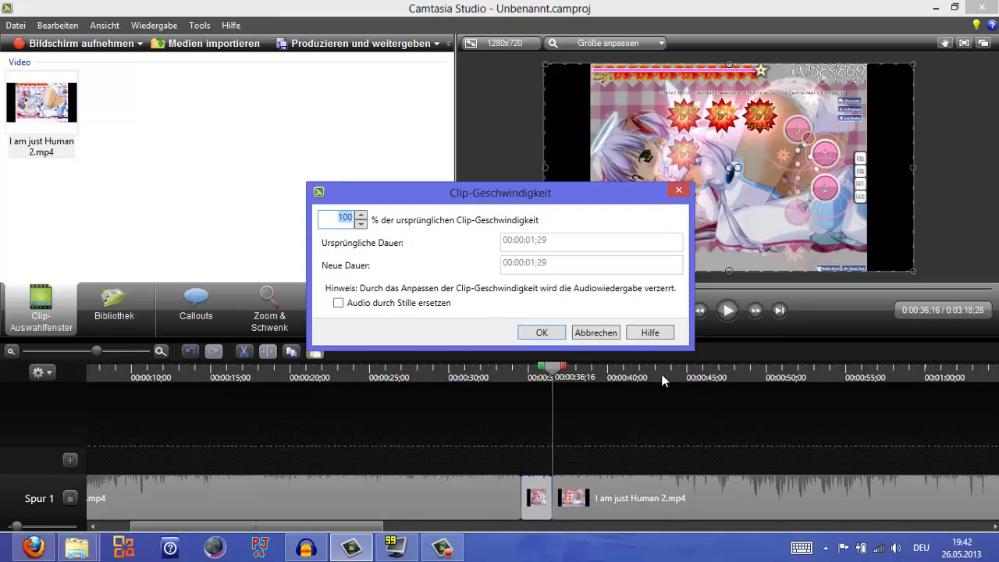
click(596, 334)
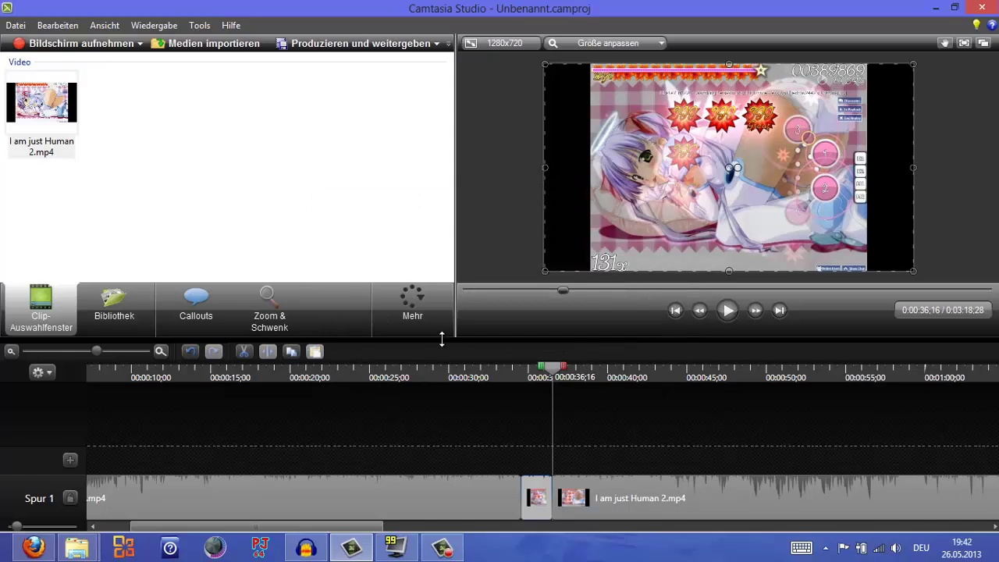
Add a text callout at the playhead, widen its box in the preview, and enter the text "halole".
click(182, 298)
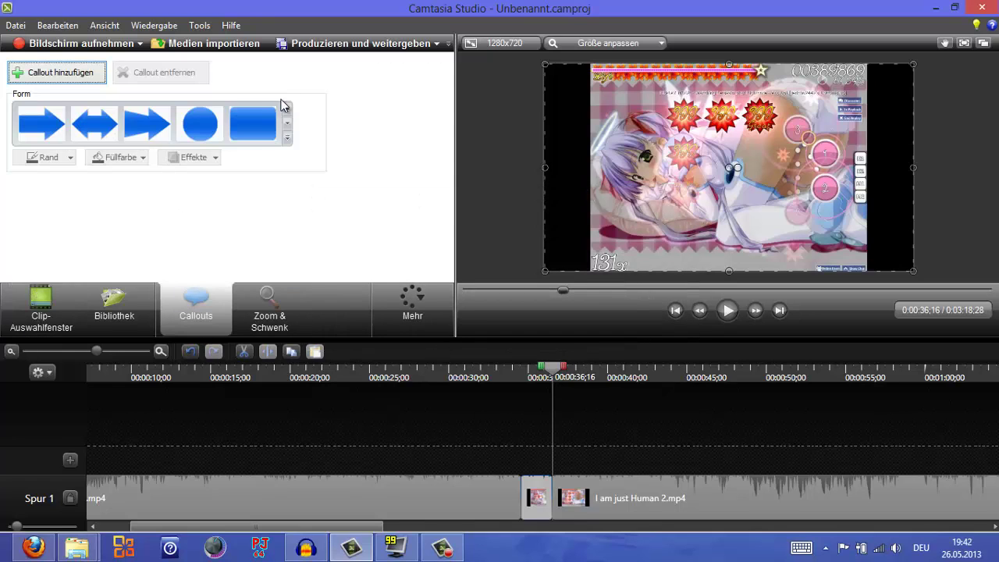
click(286, 139)
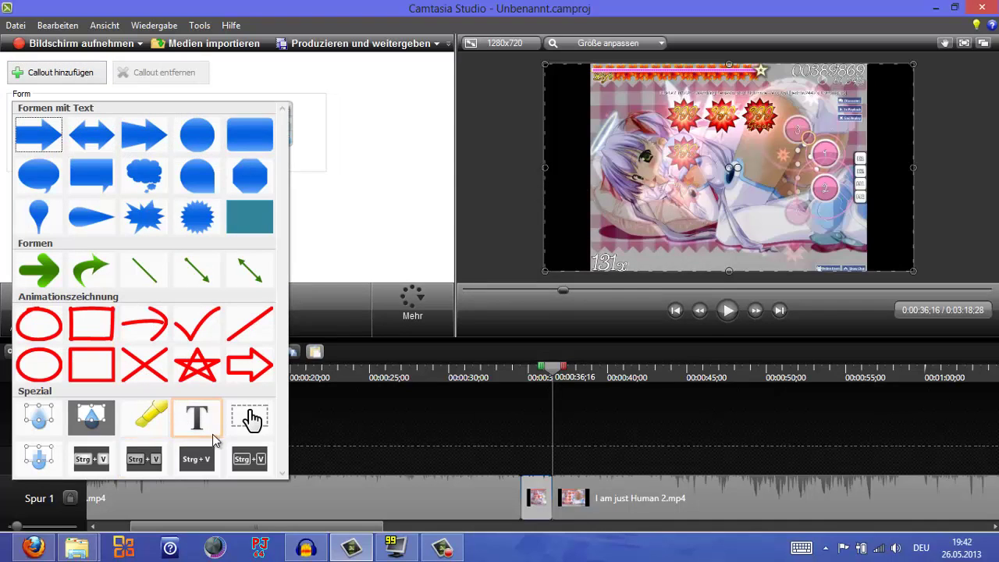
click(197, 417)
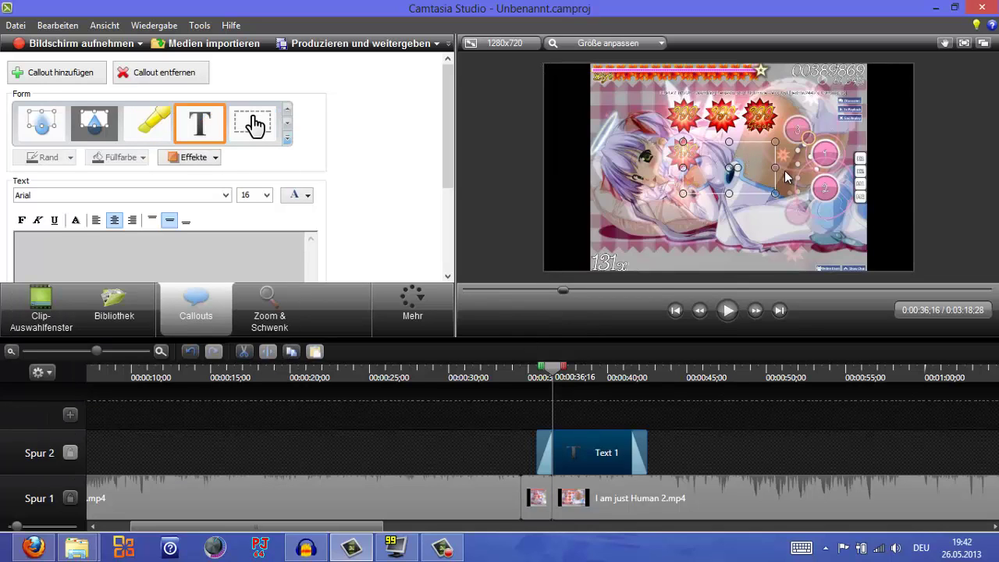
drag(775, 167, 879, 167)
click(203, 272)
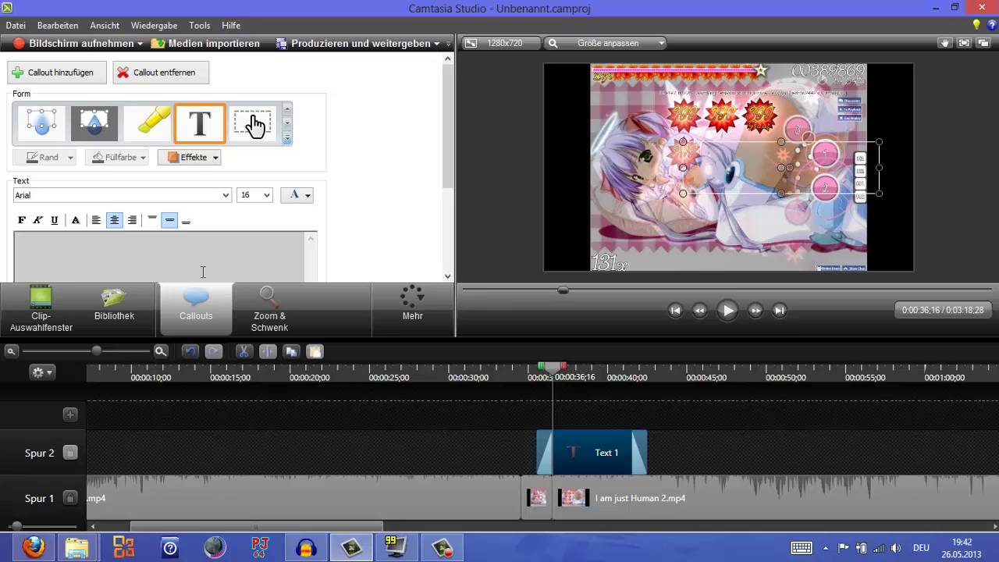
text(halole)
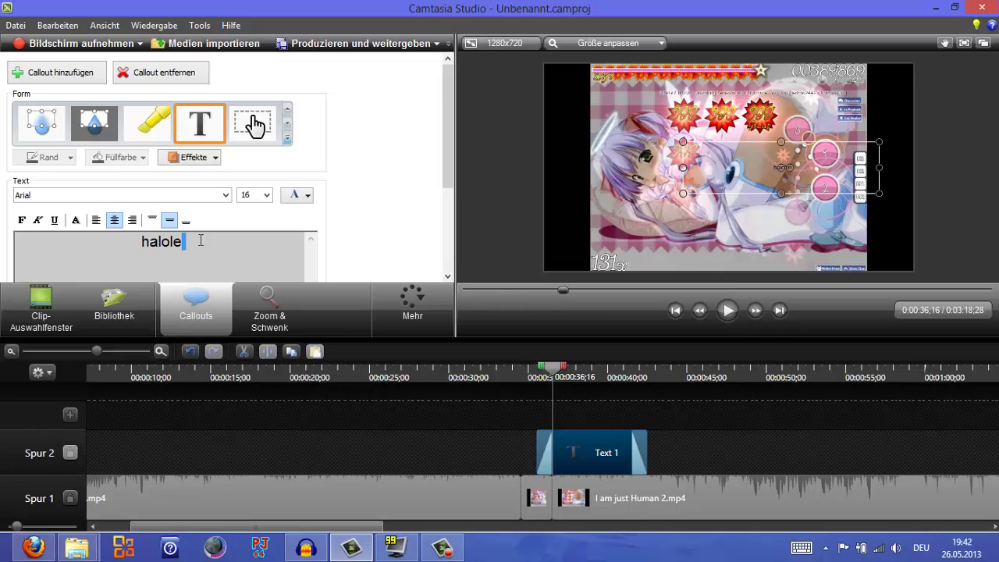
Select the callout text and try font sizes 18 and 26 before setting it to 72.
drag(186, 242, 127, 243)
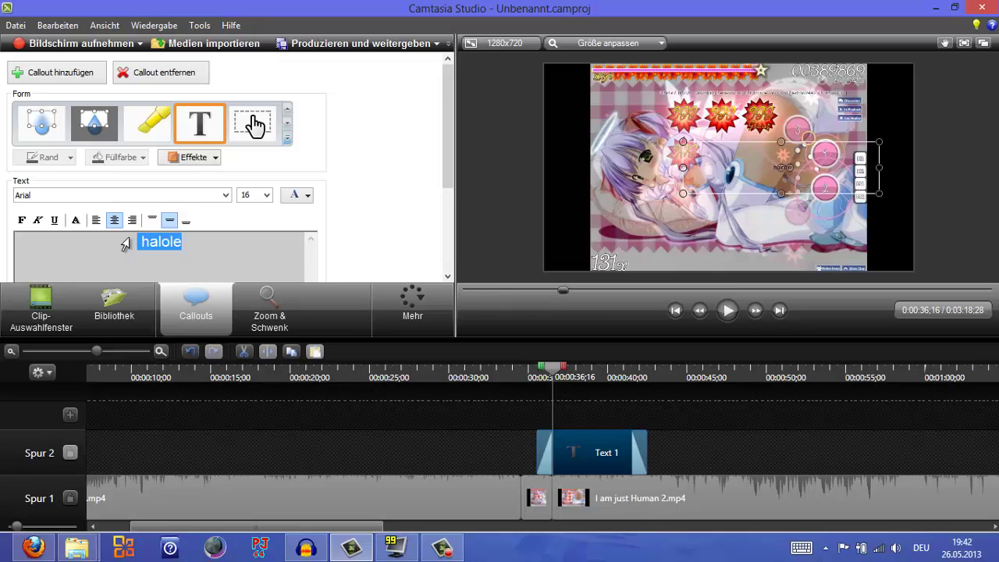
click(266, 195)
click(250, 275)
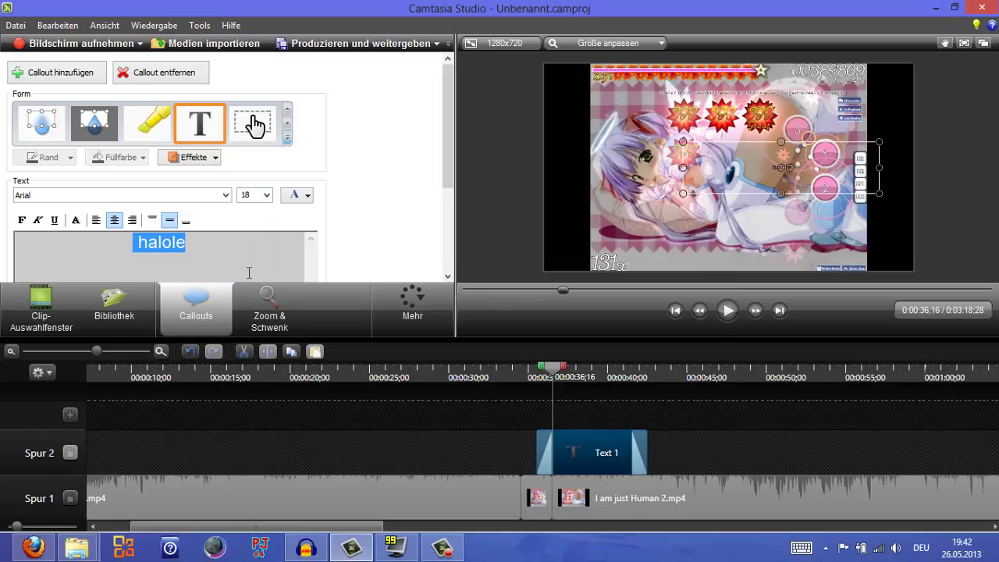
click(268, 198)
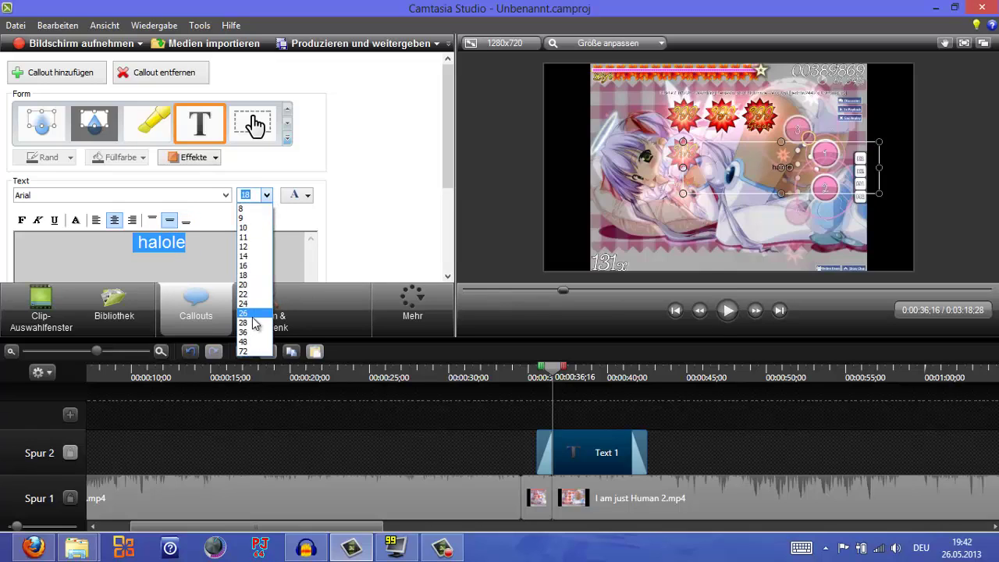
click(257, 320)
click(266, 196)
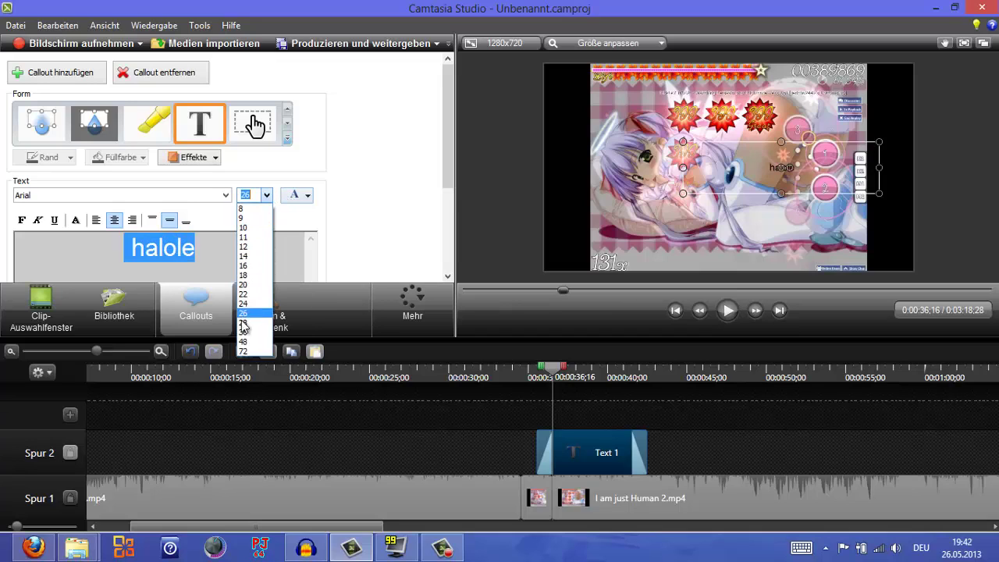
click(244, 353)
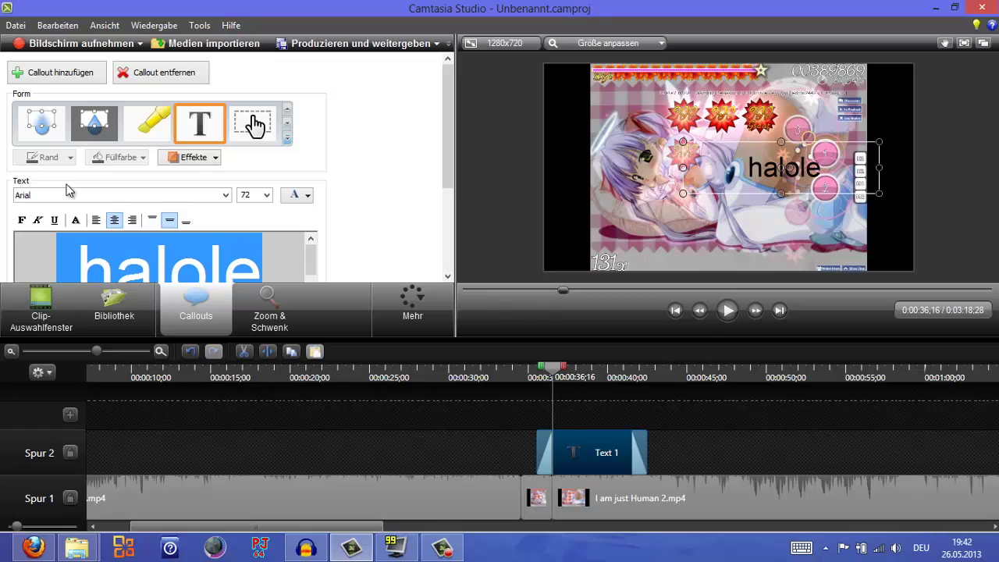
Format the callout text as bold and italic in the Batang font and pick a different text colour.
click(33, 221)
click(22, 220)
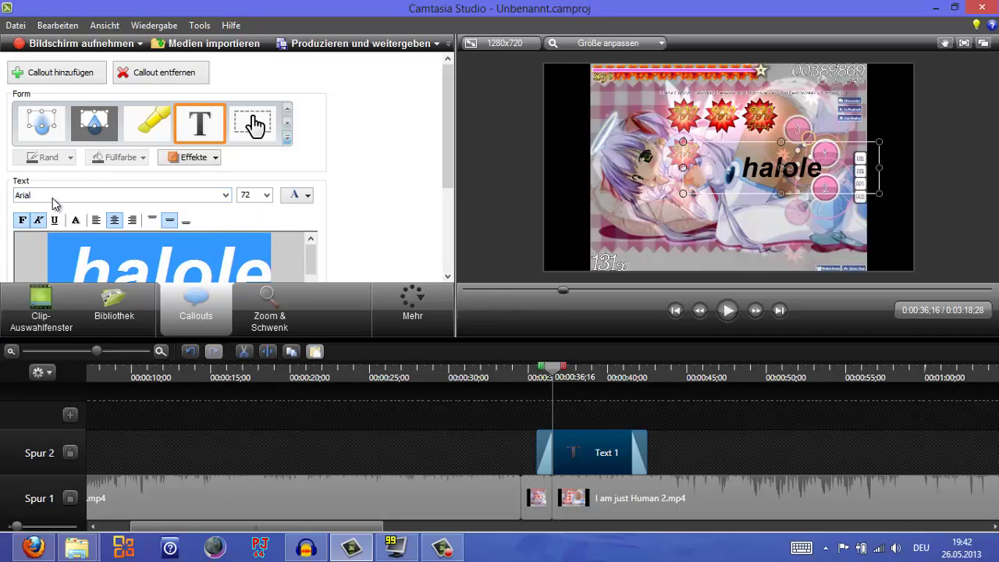
click(55, 197)
click(67, 315)
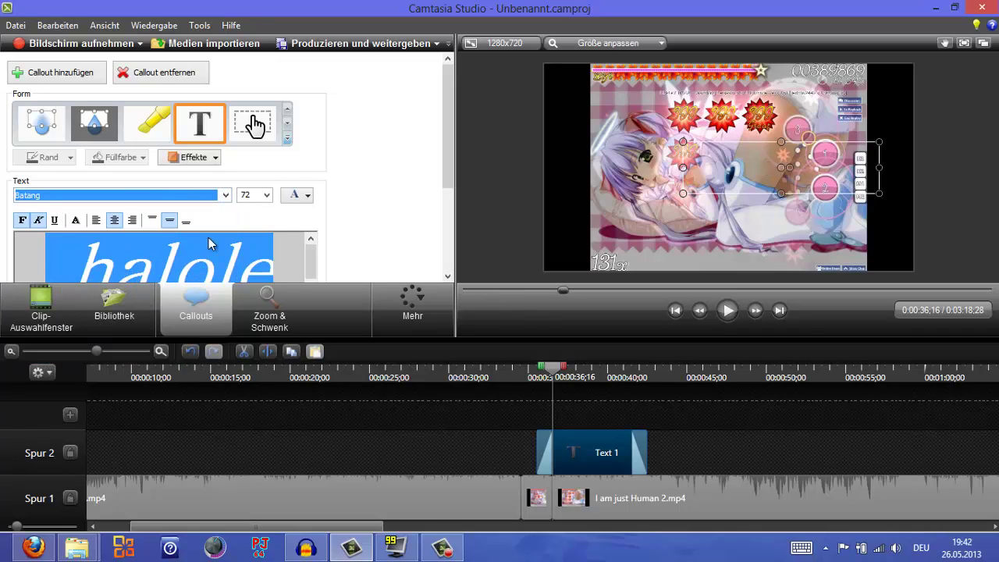
click(297, 195)
click(313, 269)
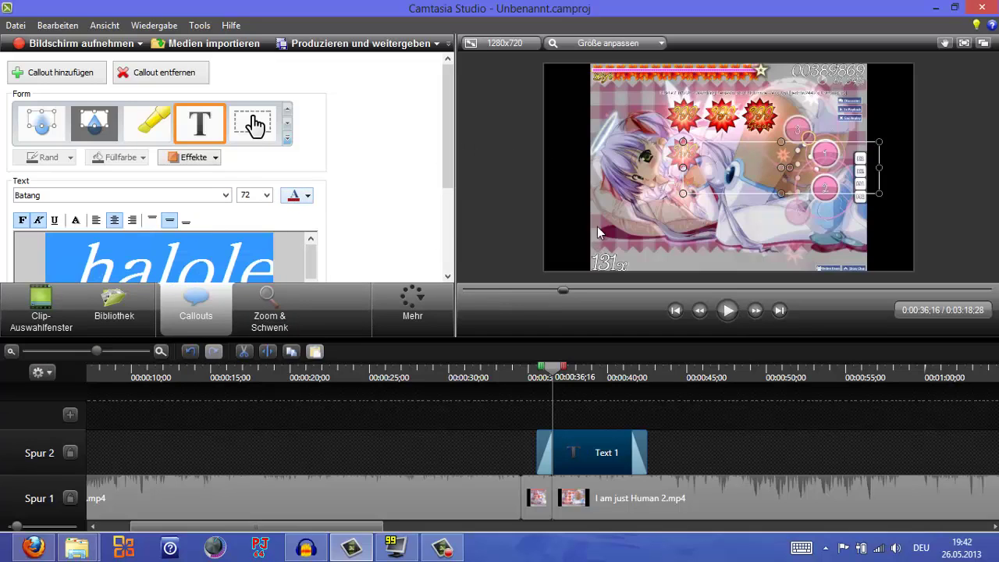
Reposition the text callout in the preview, then delete it from Spur 2.
drag(769, 194, 667, 220)
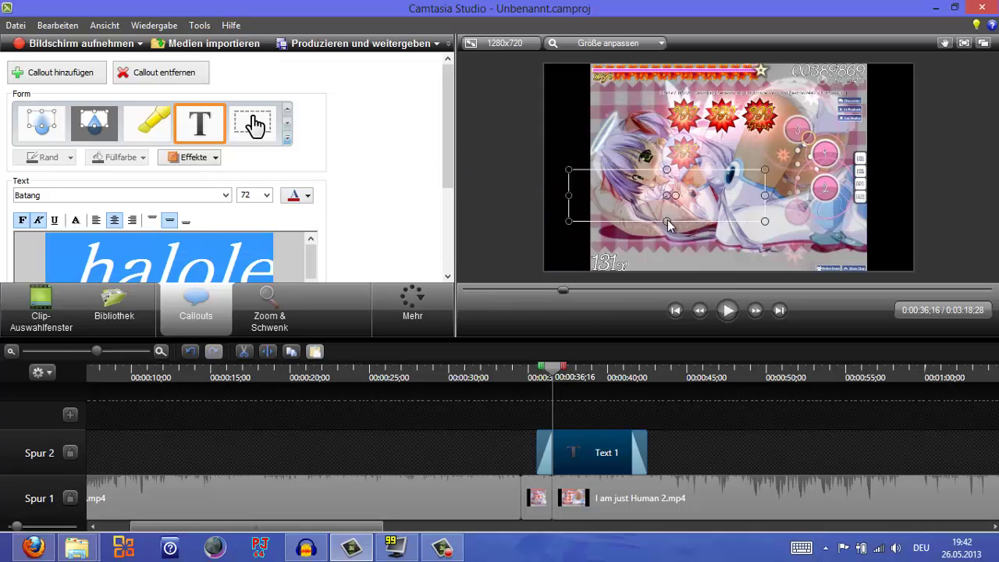
key(Delete)
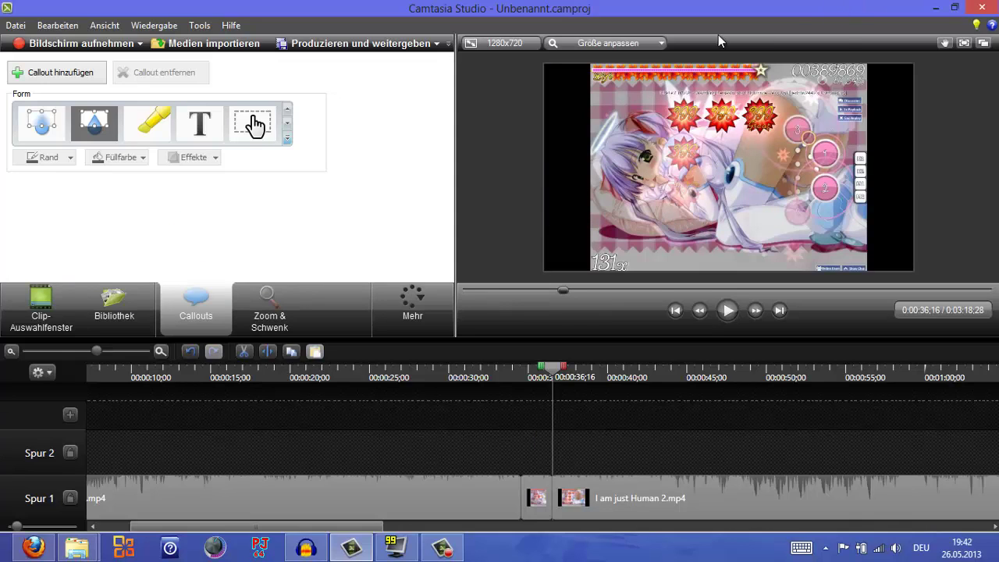
Minimize the Camtasia Studio editor and the file manager to reach the desktop, and bring up the Camtasia Recorder controls.
click(935, 15)
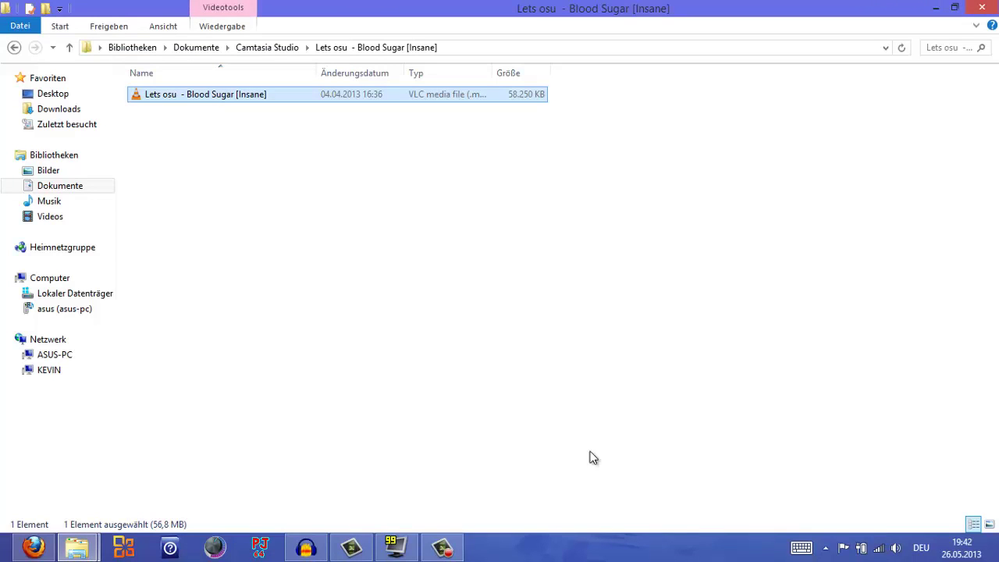
click(459, 552)
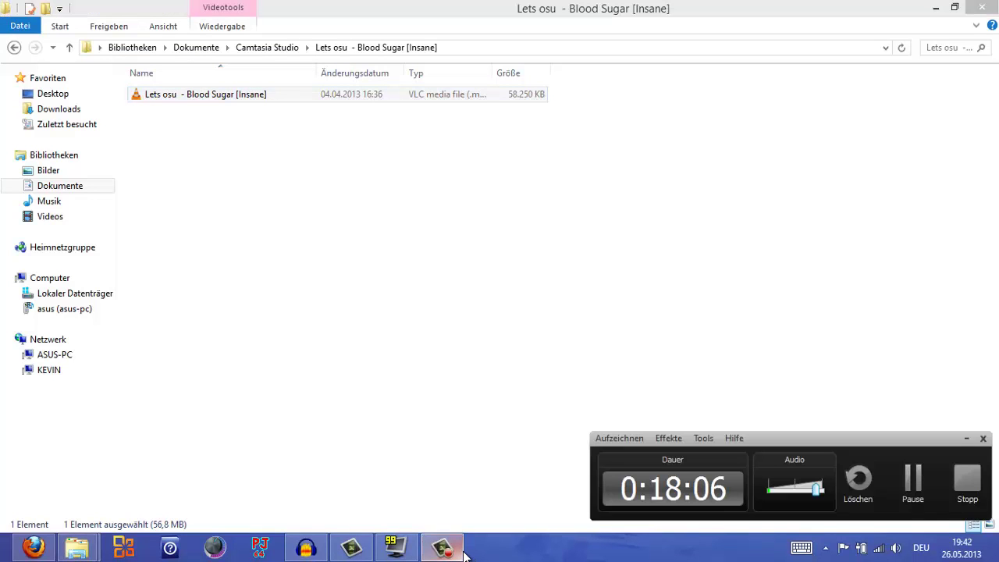
click(445, 548)
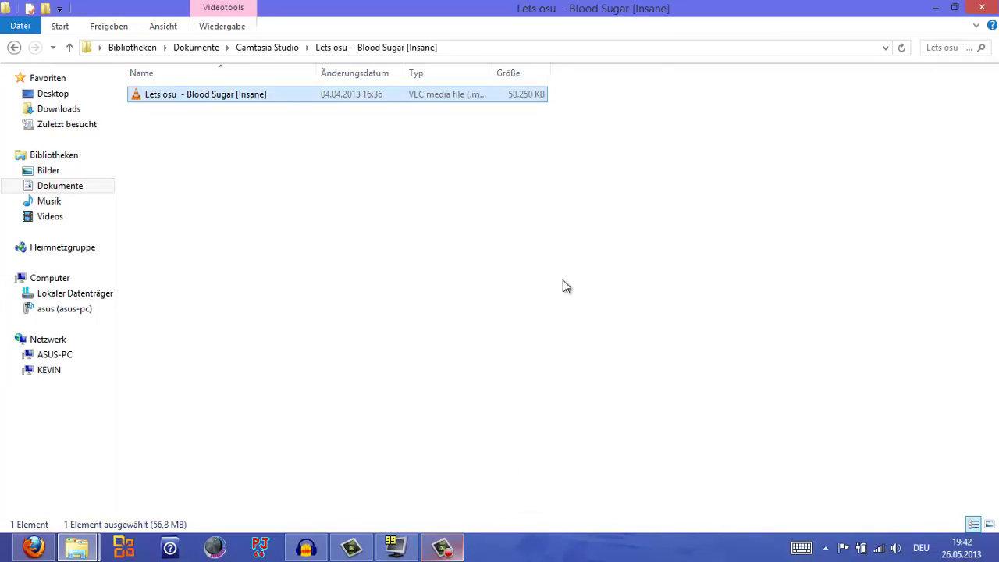
click(936, 10)
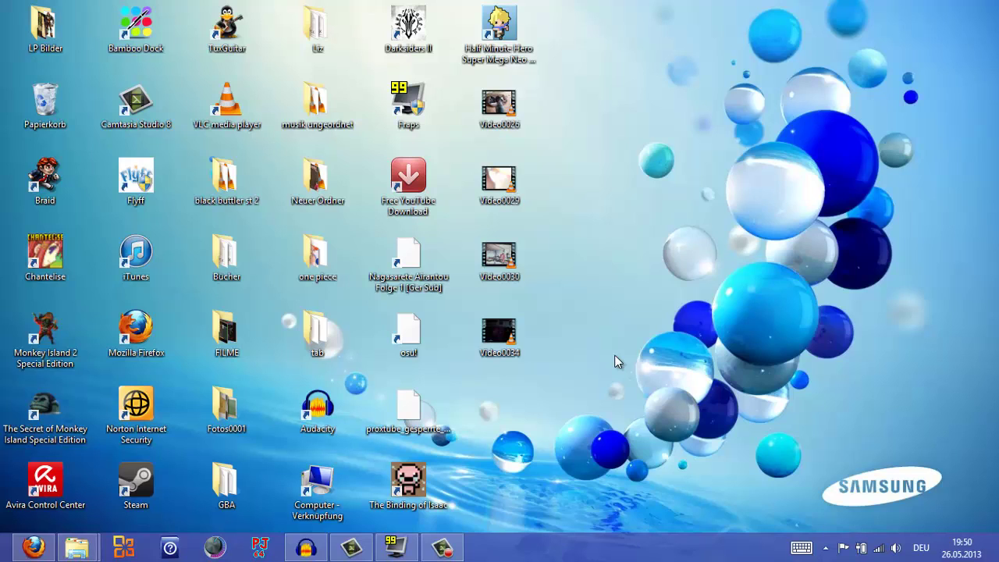
click(441, 548)
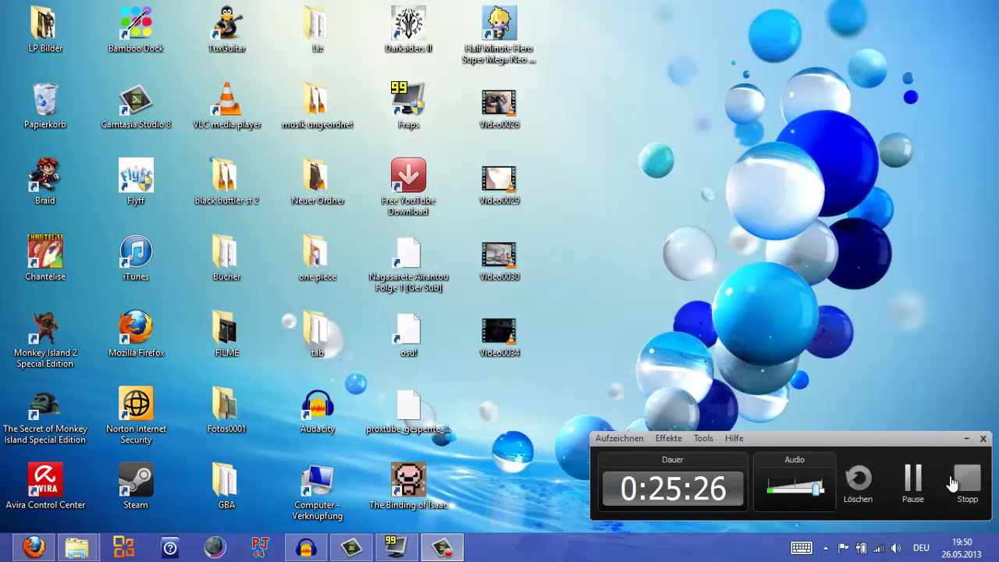